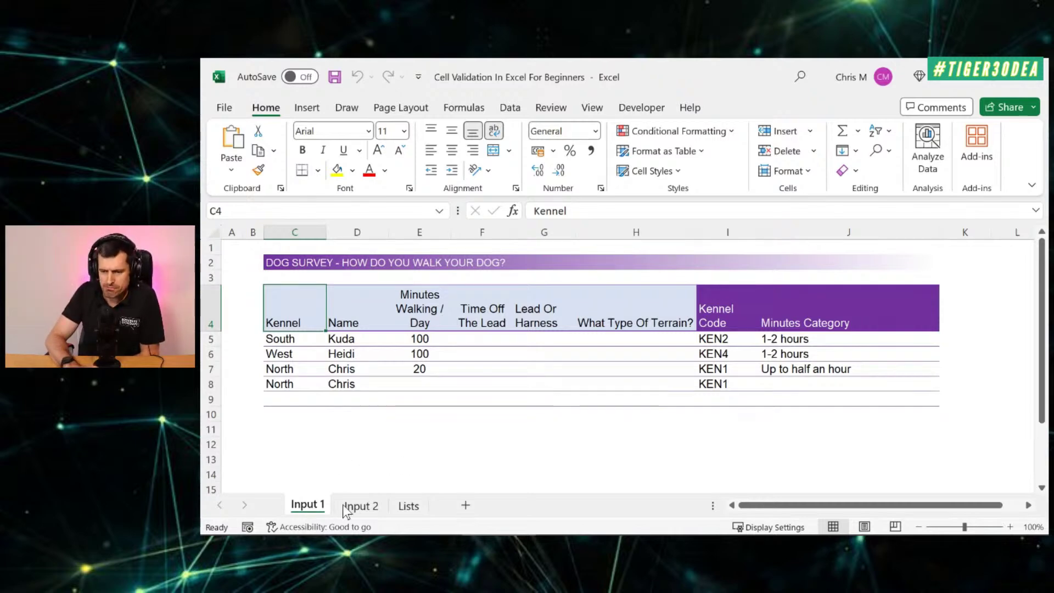
Step: Compare the survey layouts on the Input 1 and Input 2 sheets, finishing on Input 1
{"action": "left_click", "coordinate": [360, 506]}
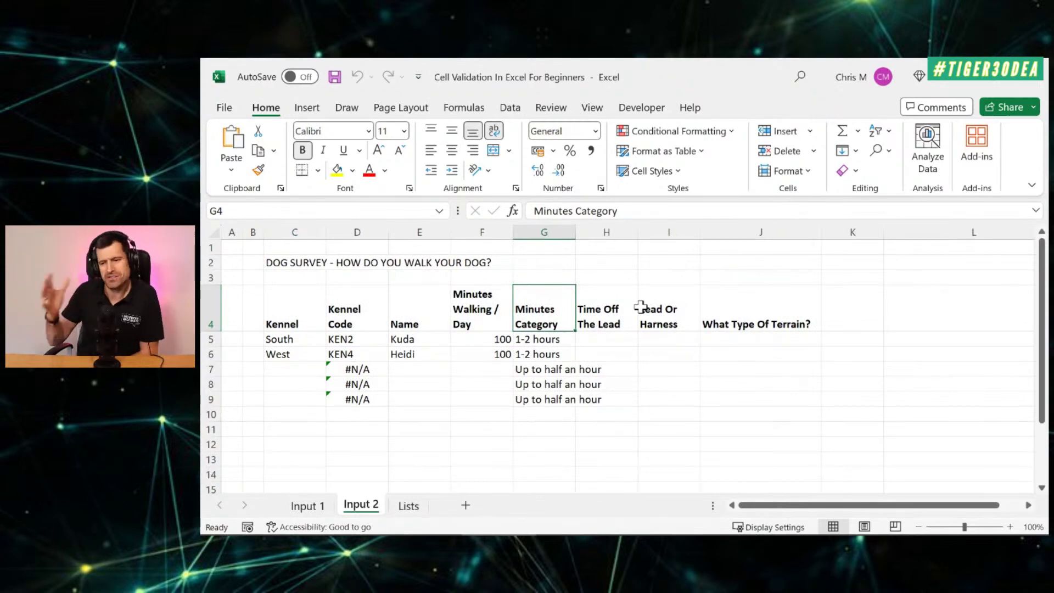
{"action": "left_click", "coordinate": [306, 509]}
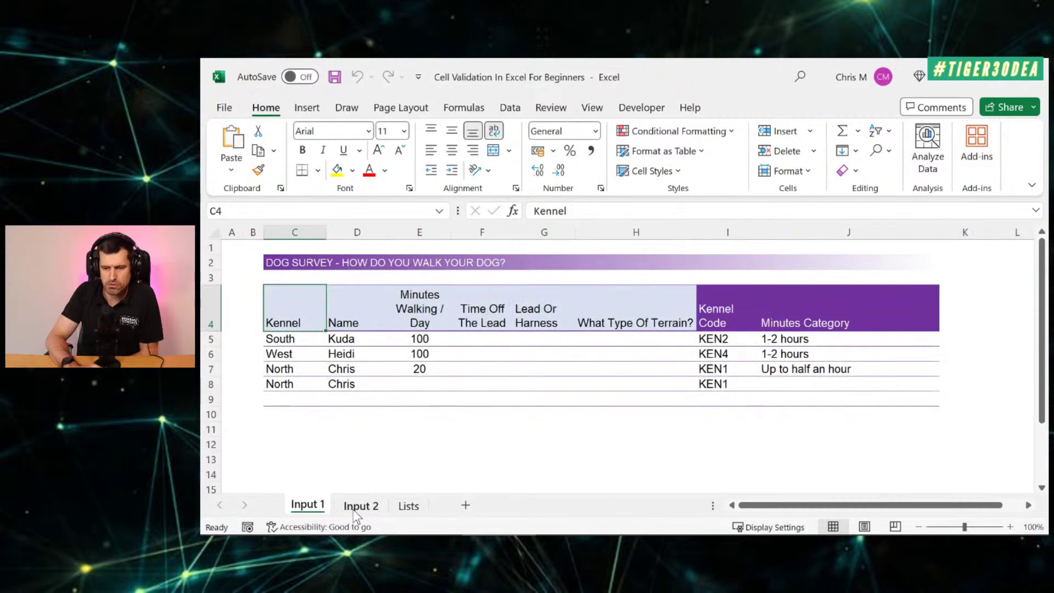
{"action": "left_click", "coordinate": [357, 507]}
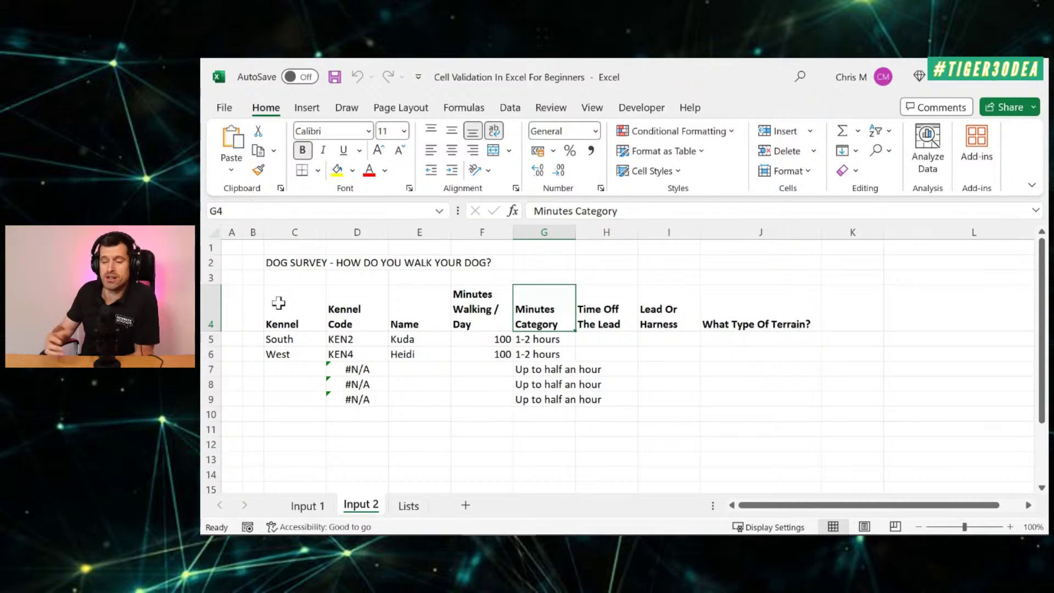
{"action": "left_click", "coordinate": [311, 515]}
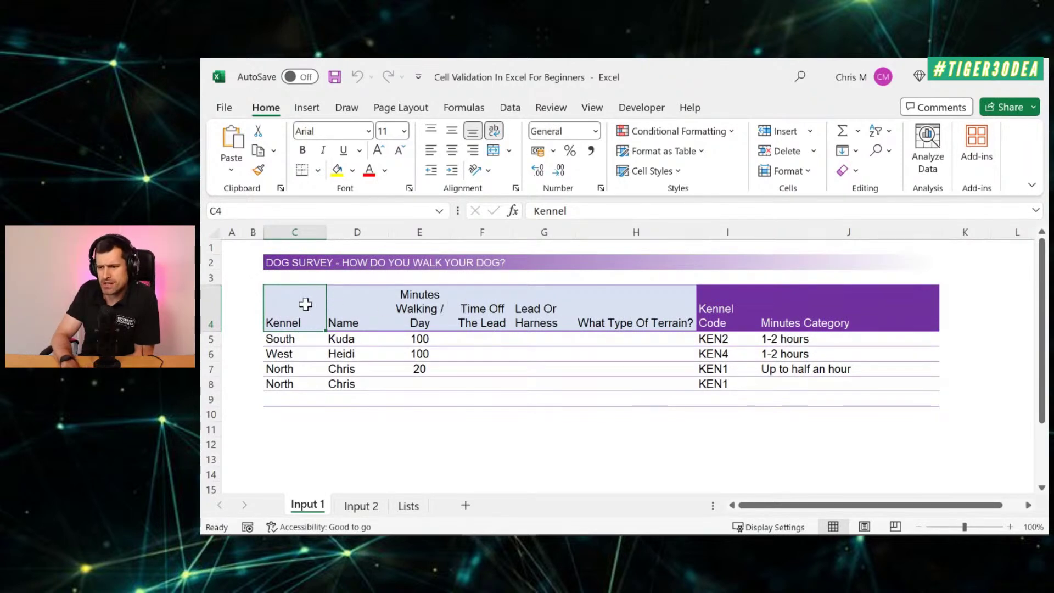
Step: Highlight the input headers from Kennel to What Type Of Terrain in C4:H4, ending back on the Kennel header
{"action": "key", "text": "shift+Right"}
{"action": "key", "text": "shift+Right"}
{"action": "key", "text": "shift+Right"}
{"action": "key", "text": "shift+Right"}
{"action": "key", "text": "shift+Right"}
{"action": "key", "text": "shift+Right"}
{"action": "key", "text": "shift+Left"}
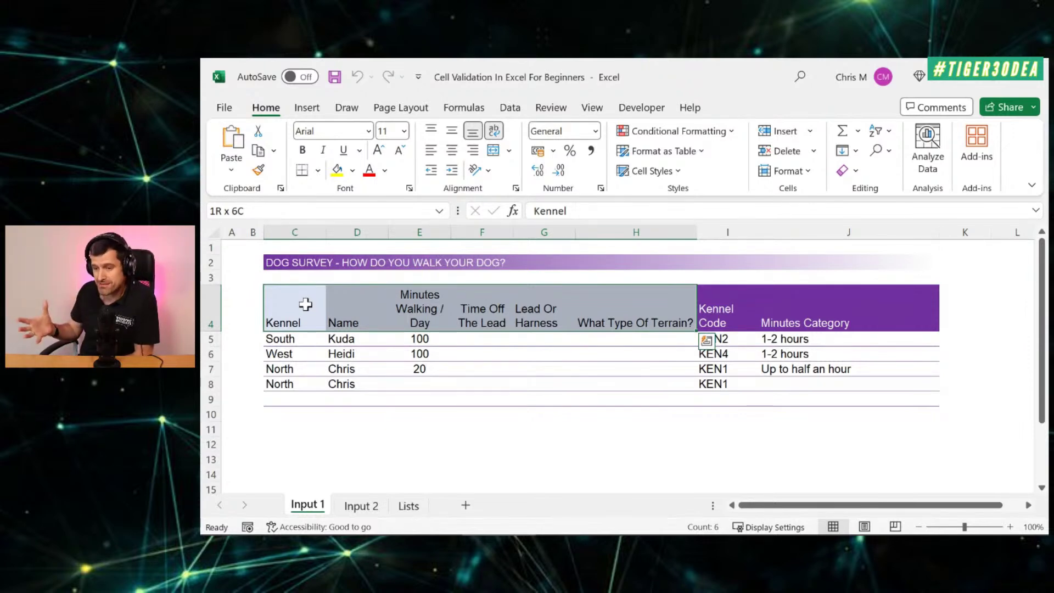
{"action": "left_click", "coordinate": [305, 303]}
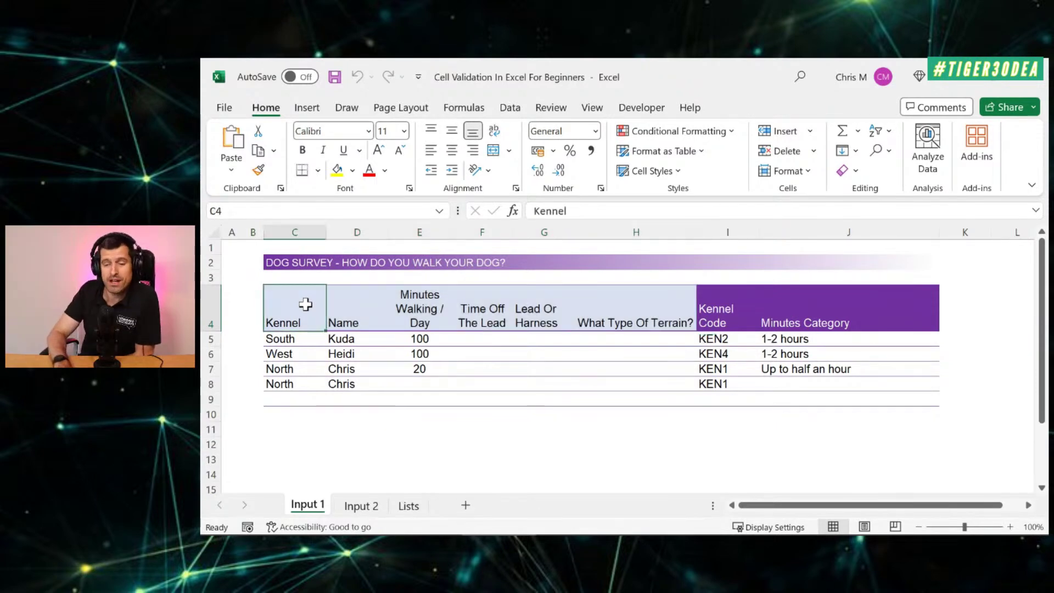
Step: Go through the existing entries in the Kennel and Name columns of the Input 1 survey
{"action": "key", "text": "Down"}
{"action": "key", "text": "Down"}
{"action": "key", "text": "Down"}
{"action": "key", "text": "Up"}
{"action": "key", "text": "Up"}
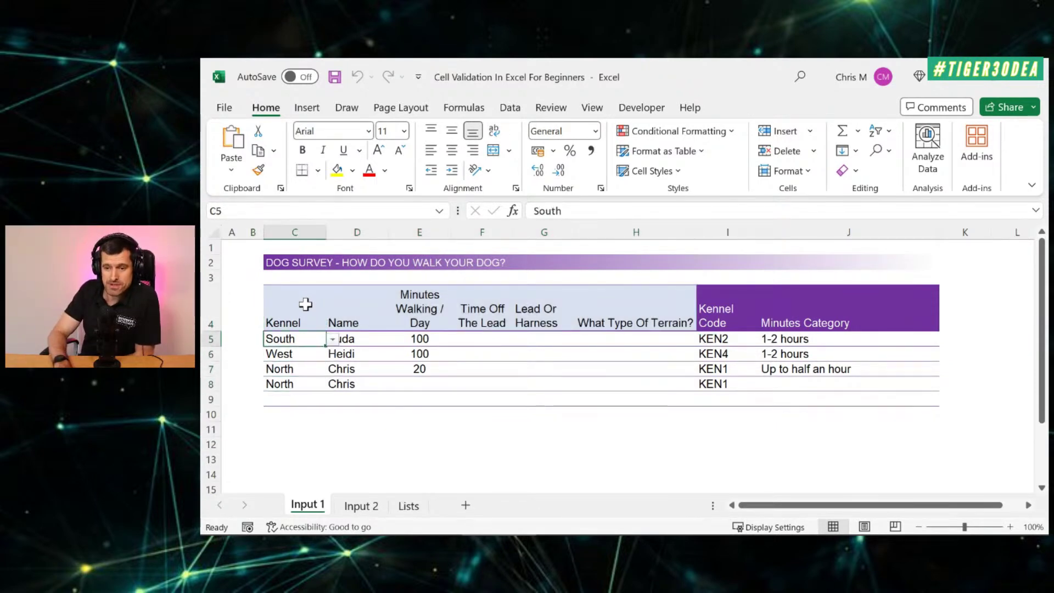
{"action": "key", "text": "Right"}
{"action": "key", "text": "Down"}
{"action": "key", "text": "Down"}
{"action": "key", "text": "Down"}
{"action": "key", "text": "Up"}
{"action": "key", "text": "Up"}
{"action": "key", "text": "Up"}
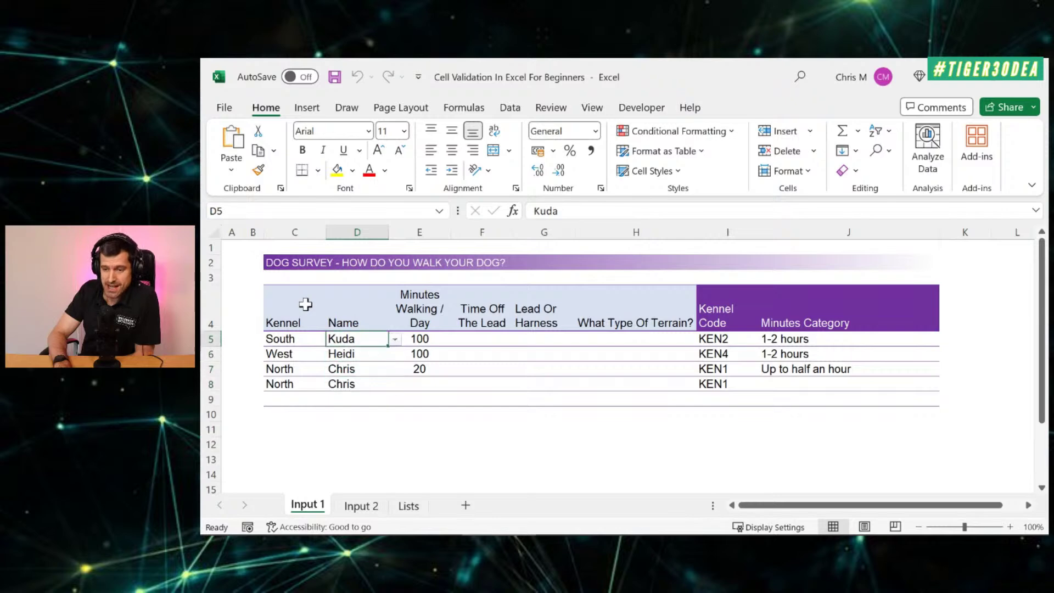
{"action": "key", "text": "shift+Down"}
{"action": "key", "text": "shift+Down"}
{"action": "key", "text": "shift+Down"}
{"action": "key", "text": "shift+Down"}
{"action": "key", "text": "shift+Up"}
{"action": "key", "text": "shift+Up"}
{"action": "key", "text": "shift+Up"}
{"action": "key", "text": "shift+Up"}
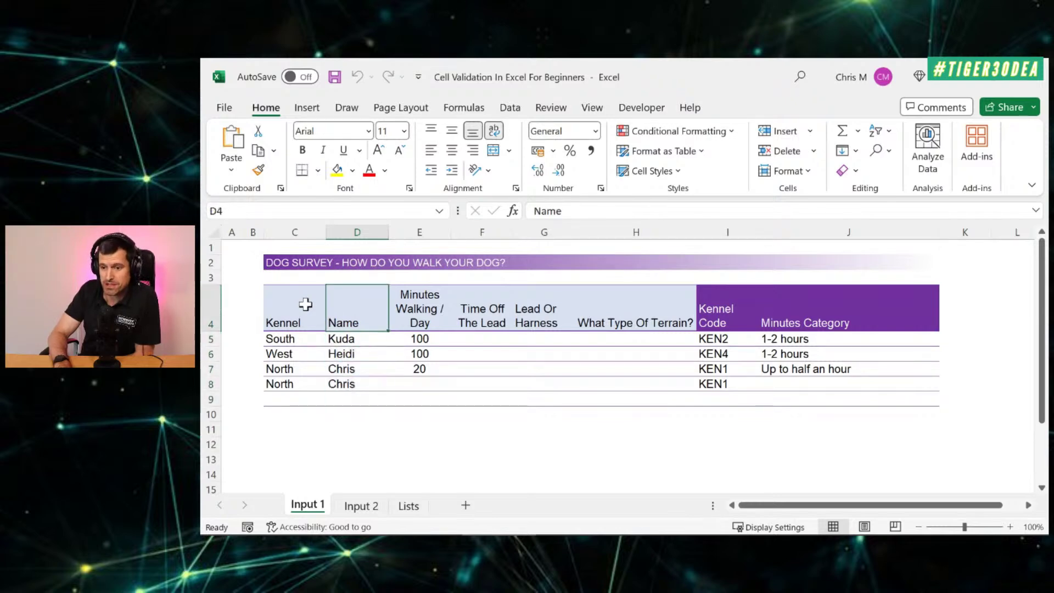
Step: Review the remaining survey columns on Input 1, ending on the Kennel Code formula in I5
{"action": "key", "text": "Right"}
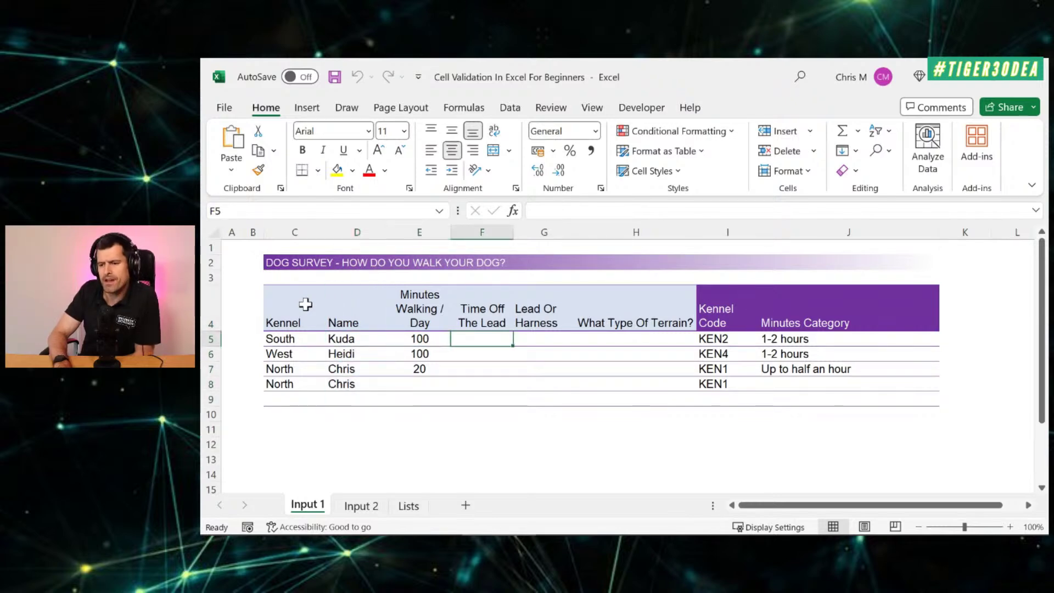
{"action": "key", "text": "Right"}
{"action": "key", "text": "Right"}
{"action": "key", "text": "Up"}
{"action": "key", "text": "Left"}
{"action": "key", "text": "Left"}
{"action": "key", "text": "Left"}
{"action": "key", "text": "Right"}
{"action": "key", "text": "Right"}
{"action": "key", "text": "Right"}
{"action": "key", "text": "Right"}
{"action": "key", "text": "Right"}
{"action": "key", "text": "Right"}
{"action": "key", "text": "Down"}
{"action": "key", "text": "Left"}
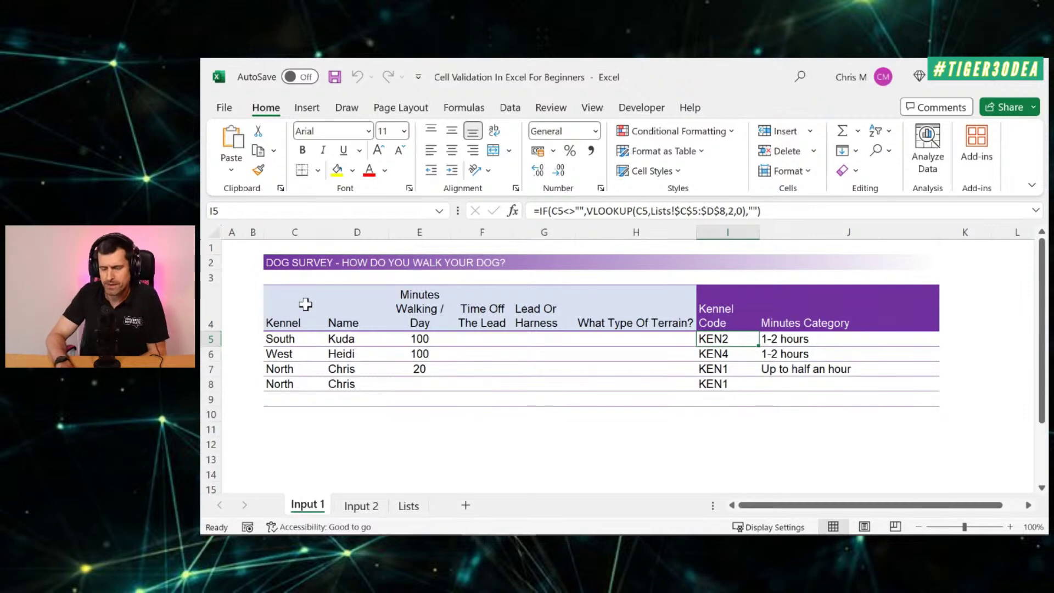
Step: On the Input 2 sheet, examine where the Kennel Code column sits relative to the Kennel entries
{"action": "left_click", "coordinate": [361, 506]}
{"action": "left_click", "coordinate": [354, 306]}
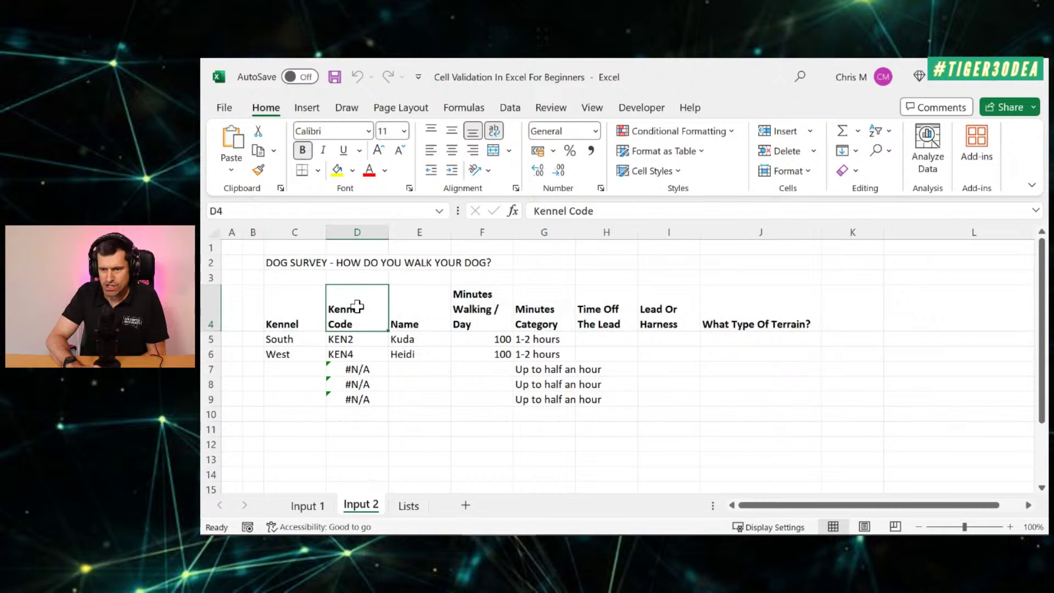
{"action": "key", "text": "Down"}
{"action": "key", "text": "Left"}
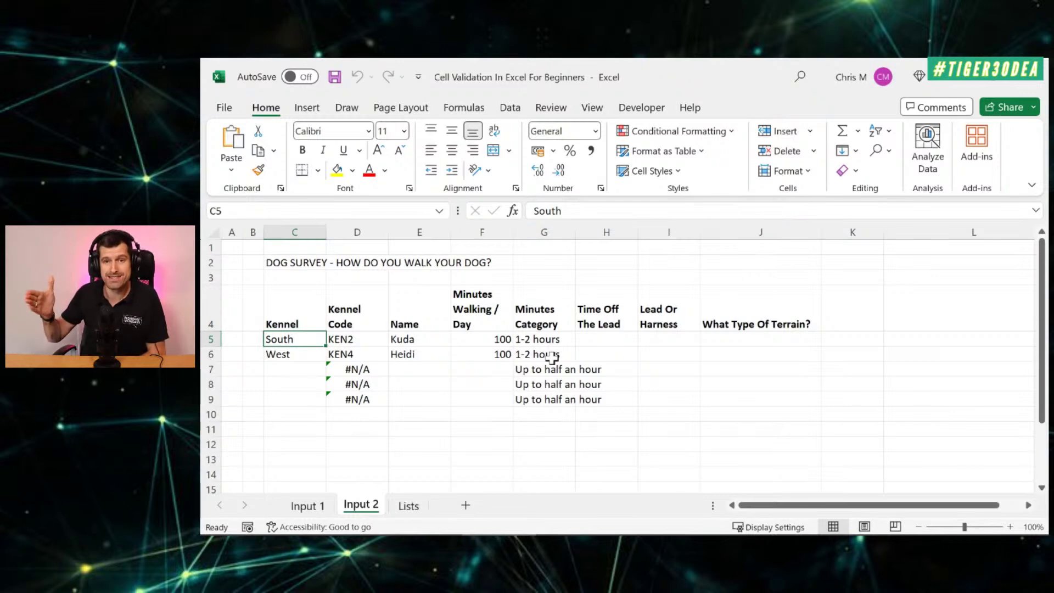
Step: On the Input 1 sheet, highlight the grouped Kennel Code and Minutes Category columns in I4:J8
{"action": "left_click", "coordinate": [309, 507]}
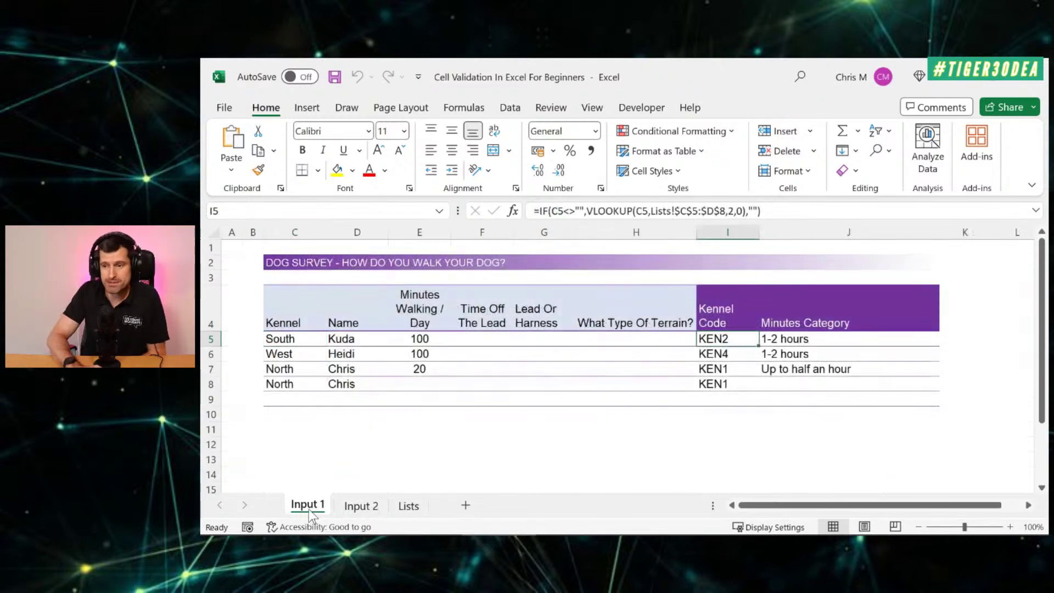
{"action": "left_click", "coordinate": [729, 314]}
{"action": "key", "text": "shift+Right"}
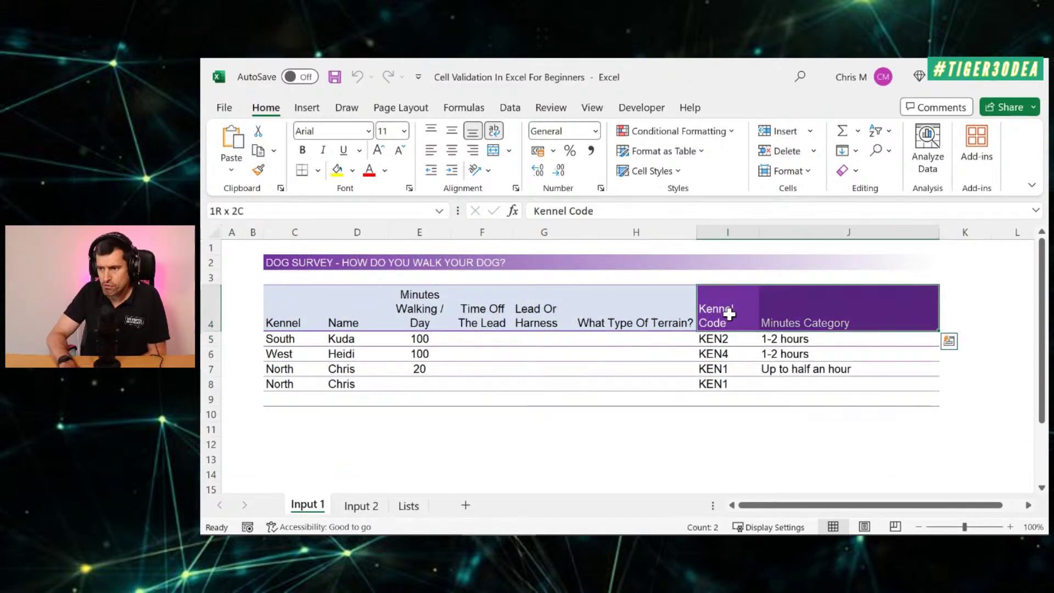
{"action": "key", "text": "shift+Down"}
{"action": "key", "text": "shift+Down"}
{"action": "key", "text": "shift+Down"}
{"action": "key", "text": "shift+Down"}
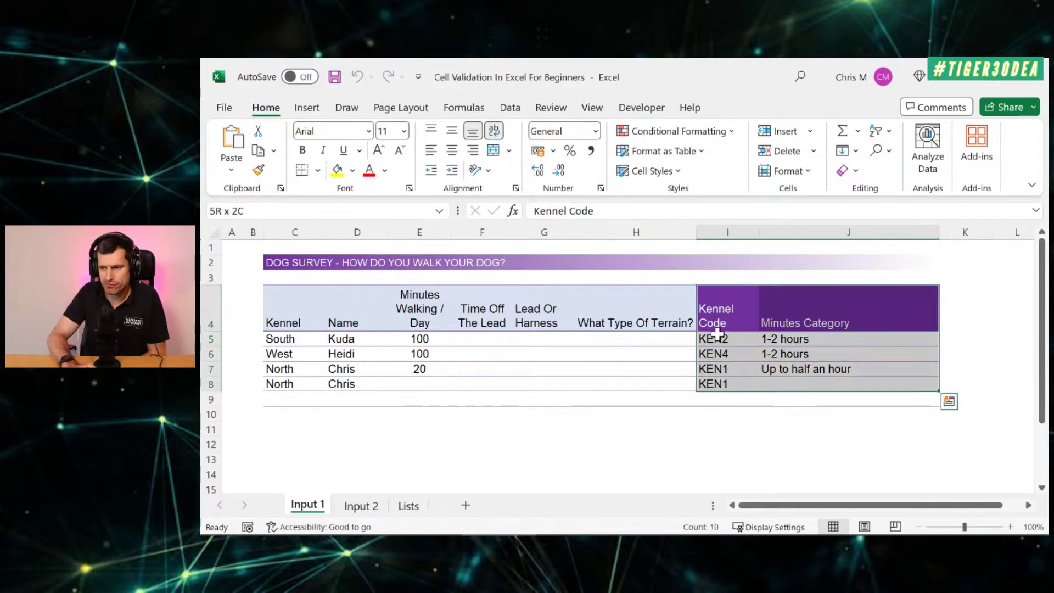
{"action": "left_click", "coordinate": [719, 338]}
Step: Go across the first survey row's input cells from Kennel in C5 to What Type Of Terrain in H5
{"action": "left_click", "coordinate": [294, 339]}
{"action": "key", "text": "Right"}
{"action": "key", "text": "Right"}
{"action": "key", "text": "Right"}
{"action": "key", "text": "Right"}
{"action": "key", "text": "Right"}
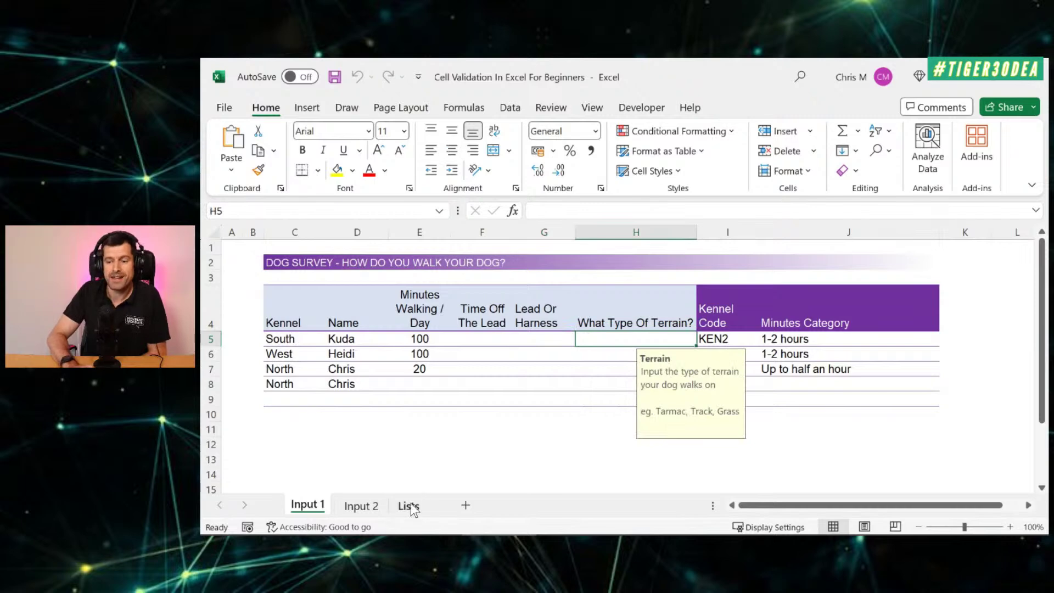
Step: On the Input 2 sheet, inspect the row 5 cells and their Kennel Code and Minutes Category formulas, ending on the Kennel header
{"action": "left_click", "coordinate": [361, 505]}
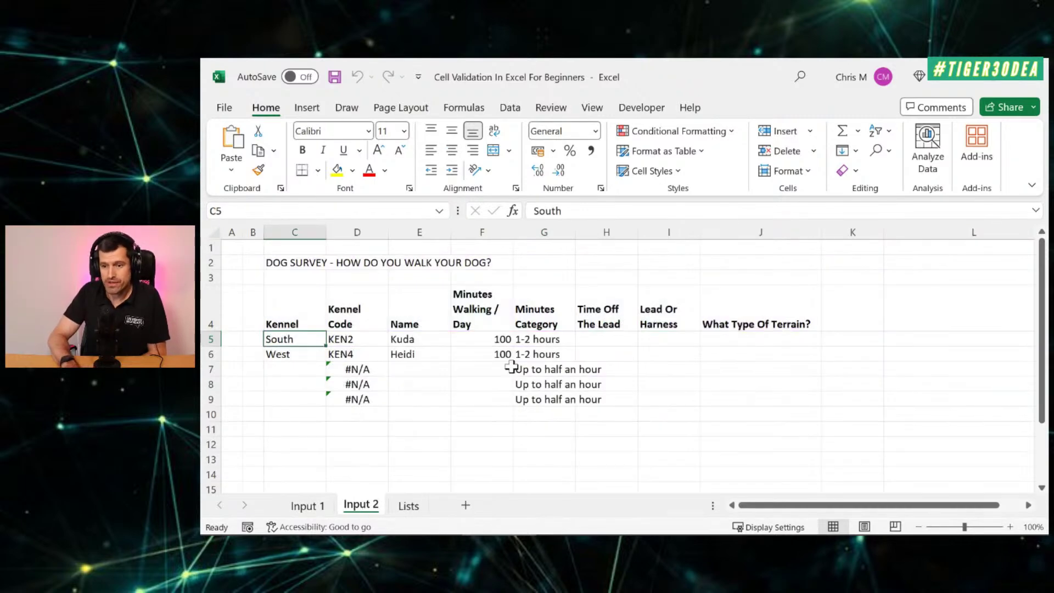
{"action": "key", "text": "Right"}
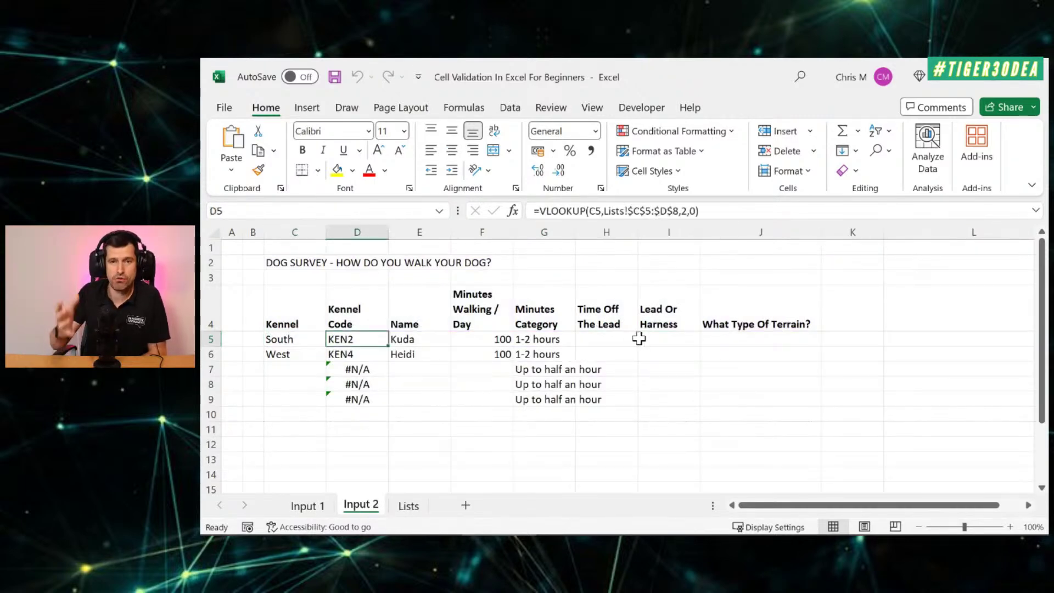
{"action": "key", "text": "Left"}
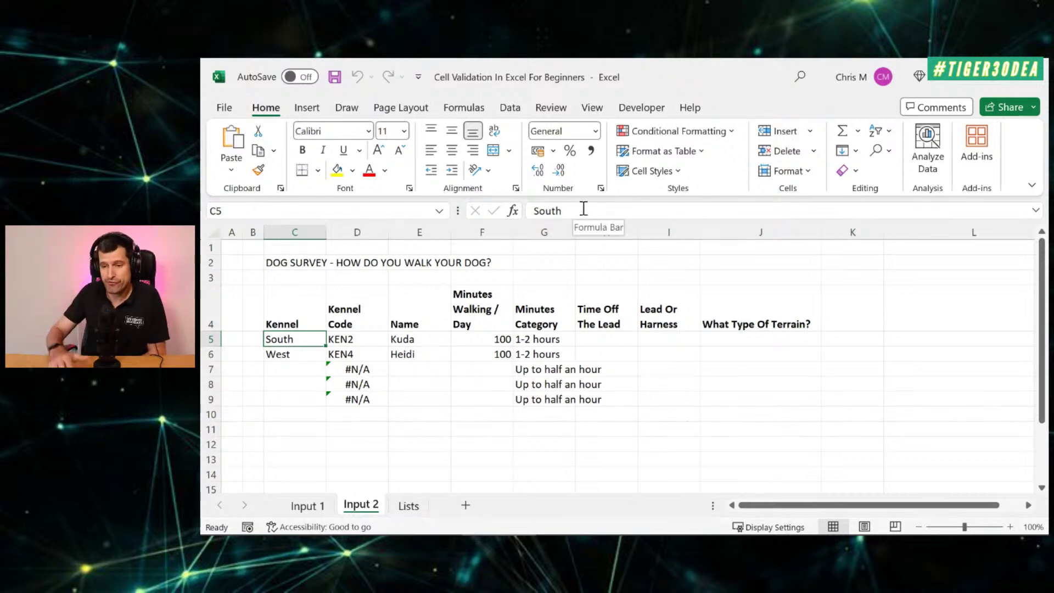
{"action": "key", "text": "Right"}
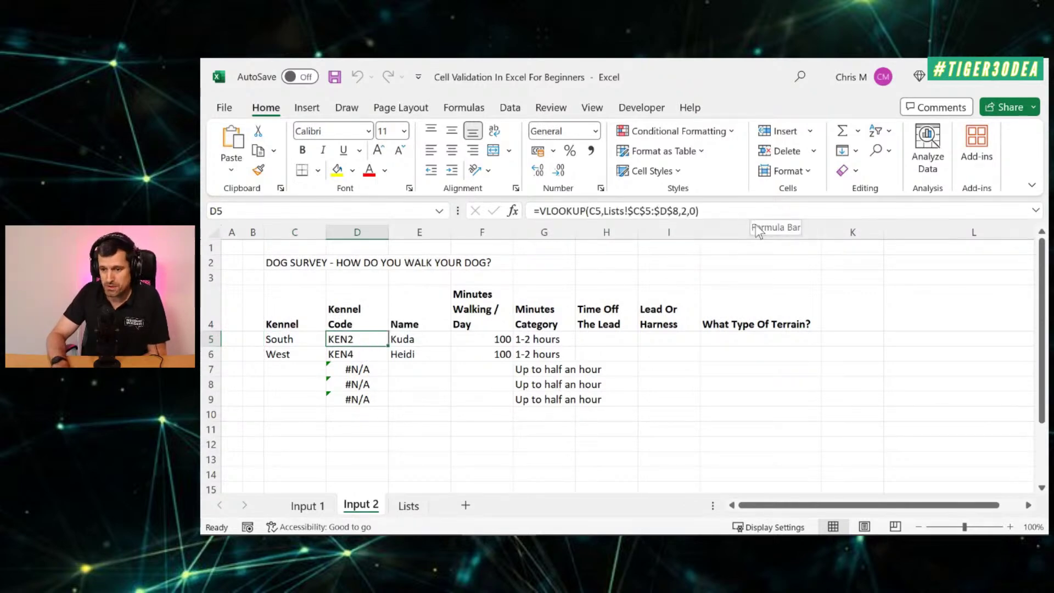
{"action": "key", "text": "Right"}
{"action": "key", "text": "Right"}
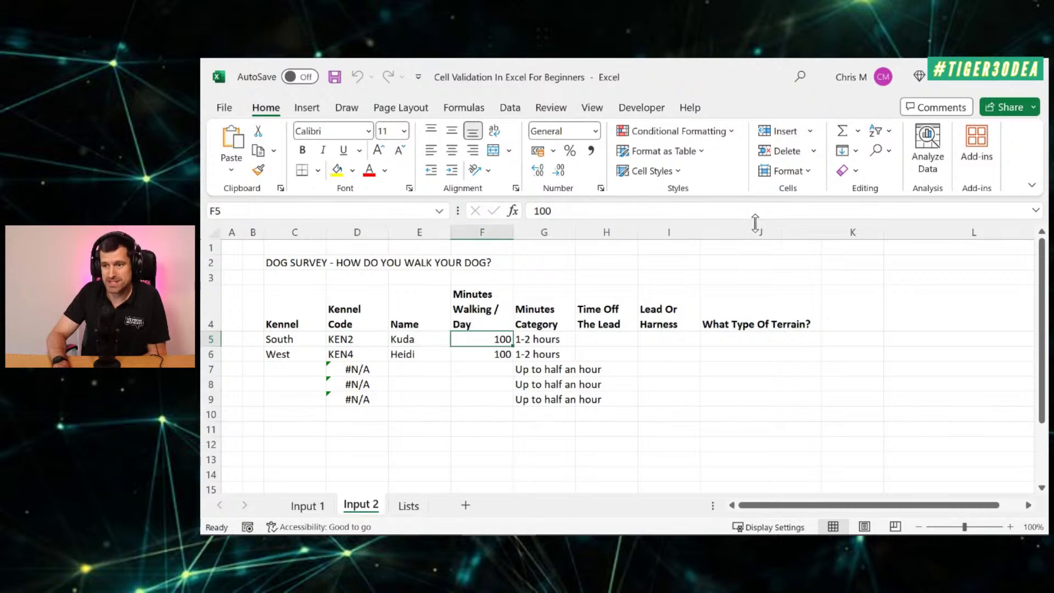
{"action": "key", "text": "Right"}
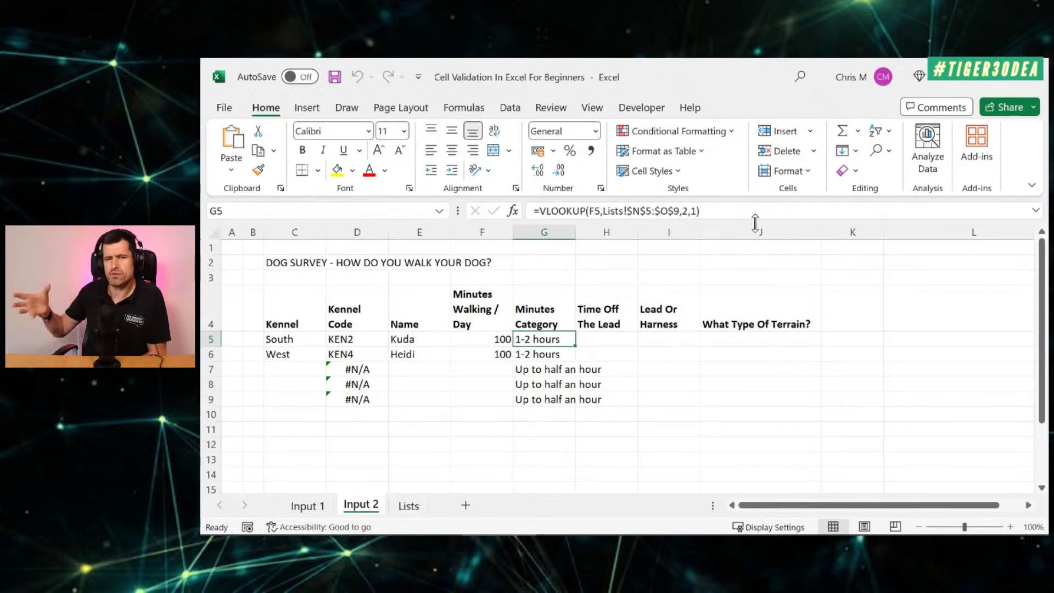
{"action": "key", "text": "Up"}
{"action": "key", "text": "Left"}
{"action": "key", "text": "Left"}
{"action": "key", "text": "Left"}
{"action": "key", "text": "Left"}
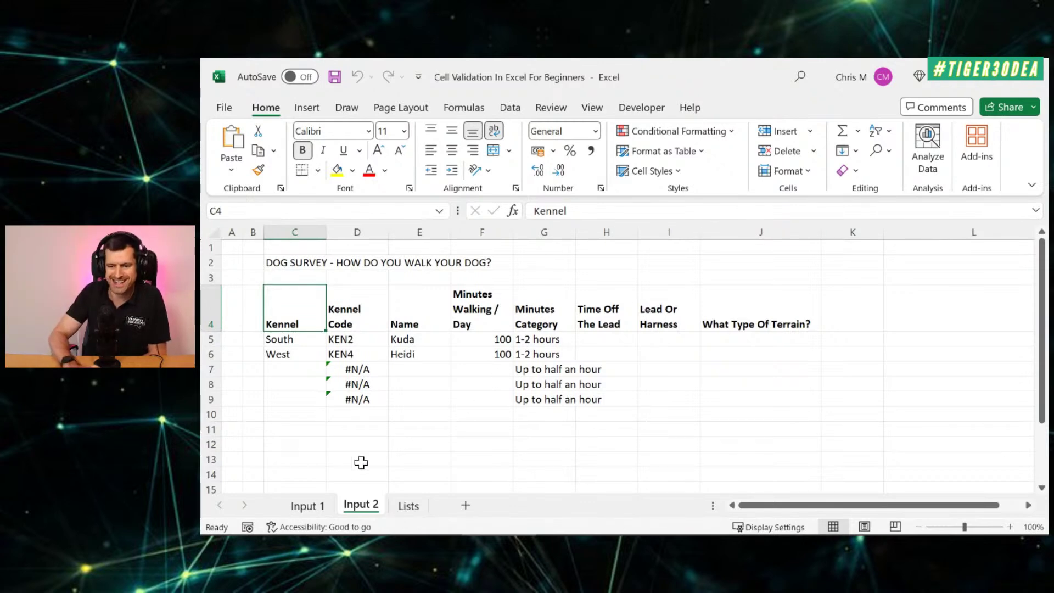
Step: On the Input 1 sheet, highlight the uninterrupted block of input cells C5:H5
{"action": "left_click", "coordinate": [307, 505]}
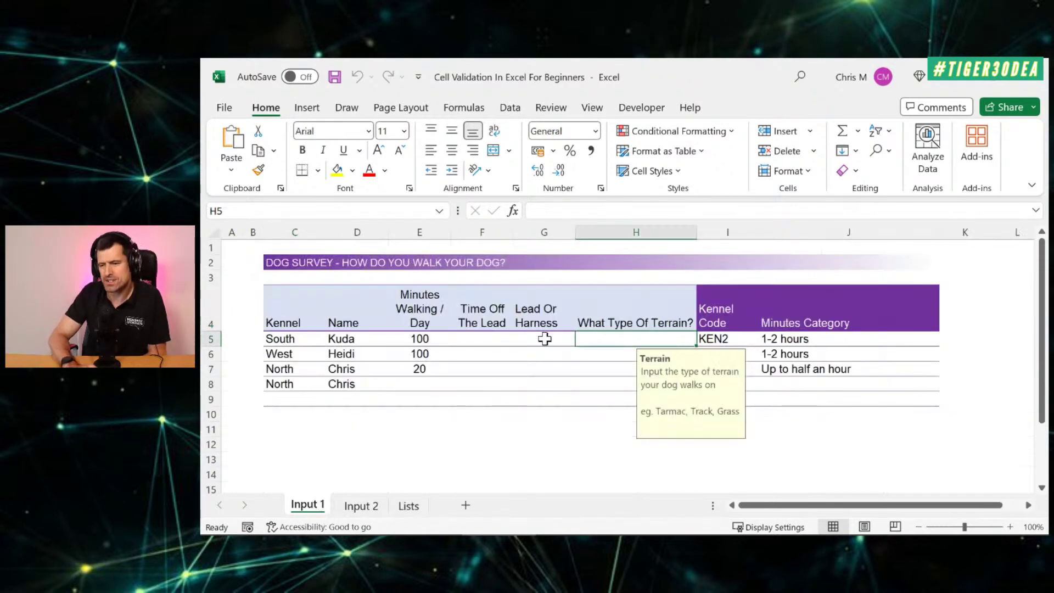
{"action": "left_click", "coordinate": [287, 339]}
{"action": "key", "text": "shift+Right"}
{"action": "key", "text": "shift+Right"}
{"action": "key", "text": "shift+Right"}
{"action": "key", "text": "shift+Right"}
{"action": "key", "text": "shift+Right"}
{"action": "key", "text": "shift+Right"}
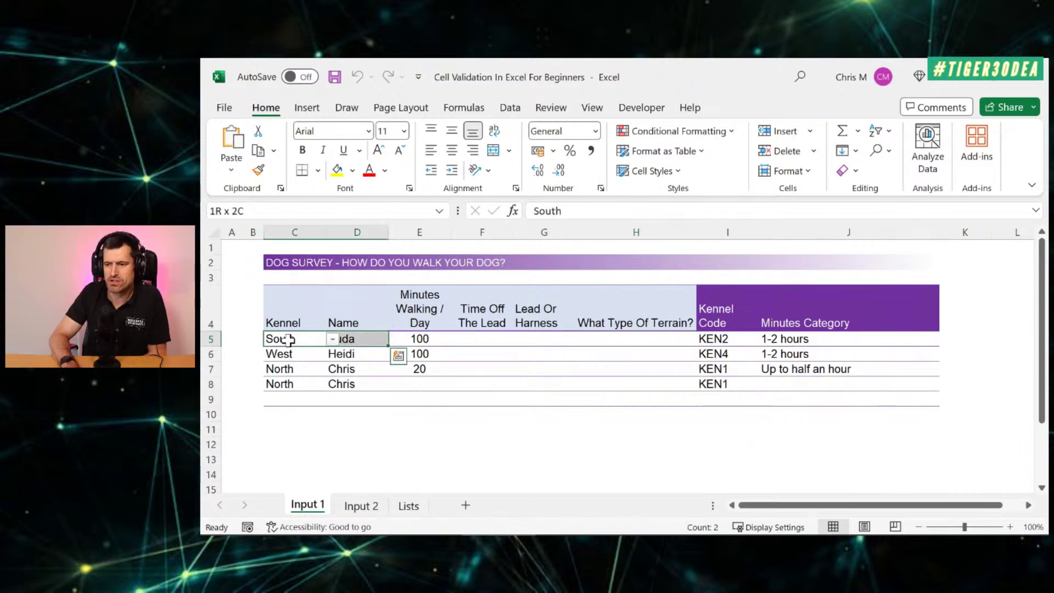
{"action": "key", "text": "shift+Left"}
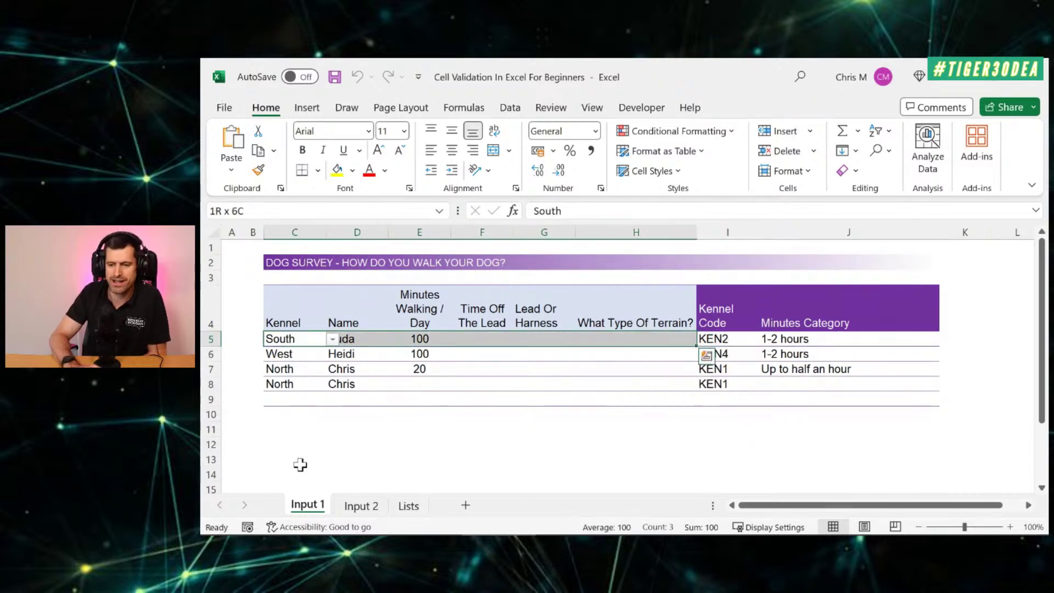
Step: On the Input 2 sheet, inspect the Kennel Code formulas in D7:D9 and the Minutes Category formulas in G7:G9
{"action": "left_click", "coordinate": [364, 505]}
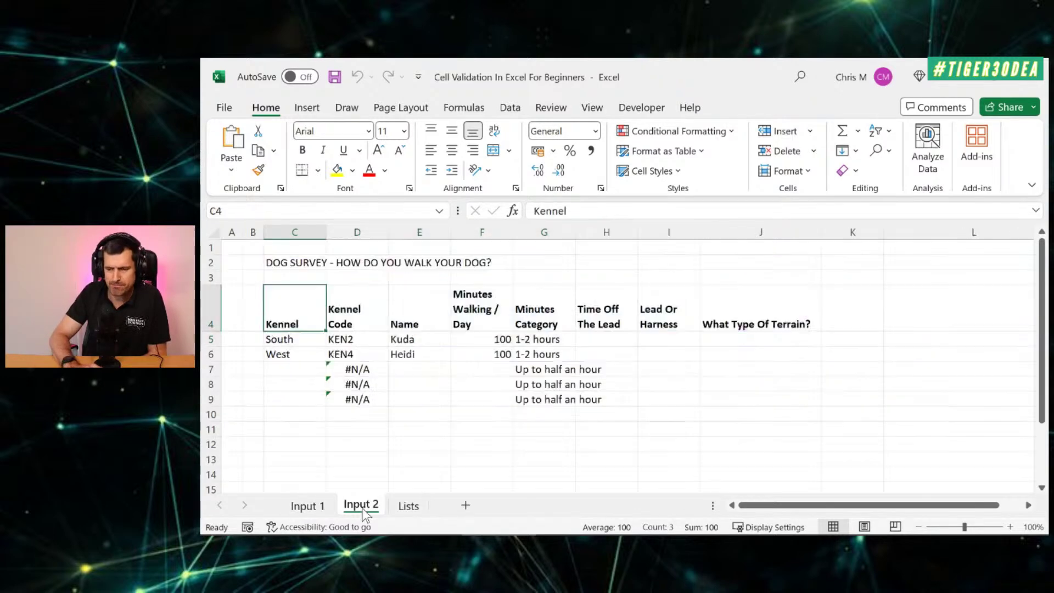
{"action": "left_click", "coordinate": [369, 369]}
{"action": "key", "text": "shift+Down"}
{"action": "key", "text": "shift+Down"}
{"action": "key", "text": "shift+Down"}
{"action": "key", "text": "shift+Up"}
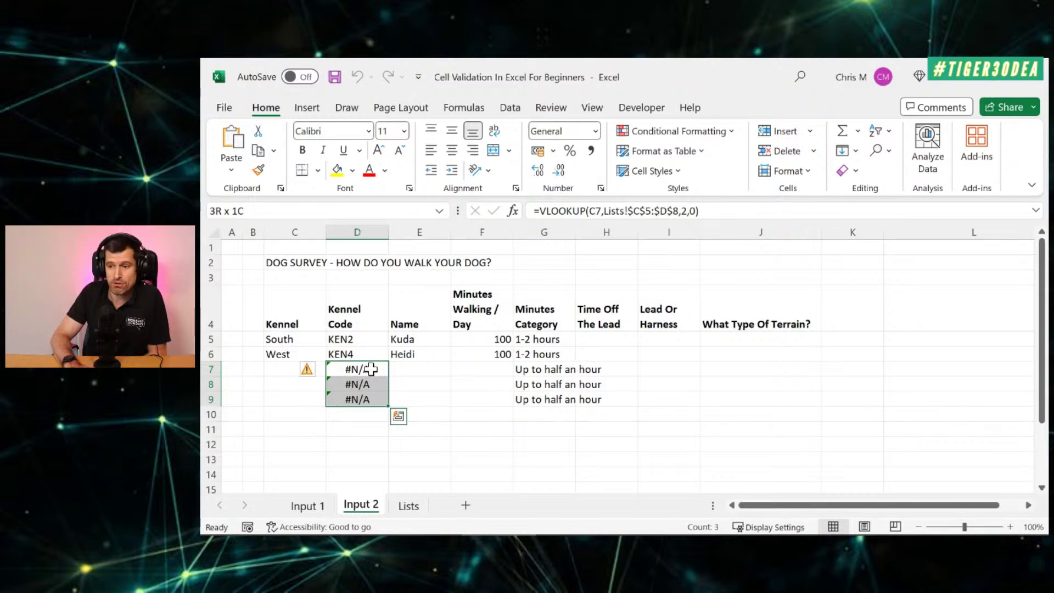
{"action": "left_click", "coordinate": [548, 372]}
{"action": "left_click_drag", "start_coordinate": [544, 372], "coordinate": [543, 401]}
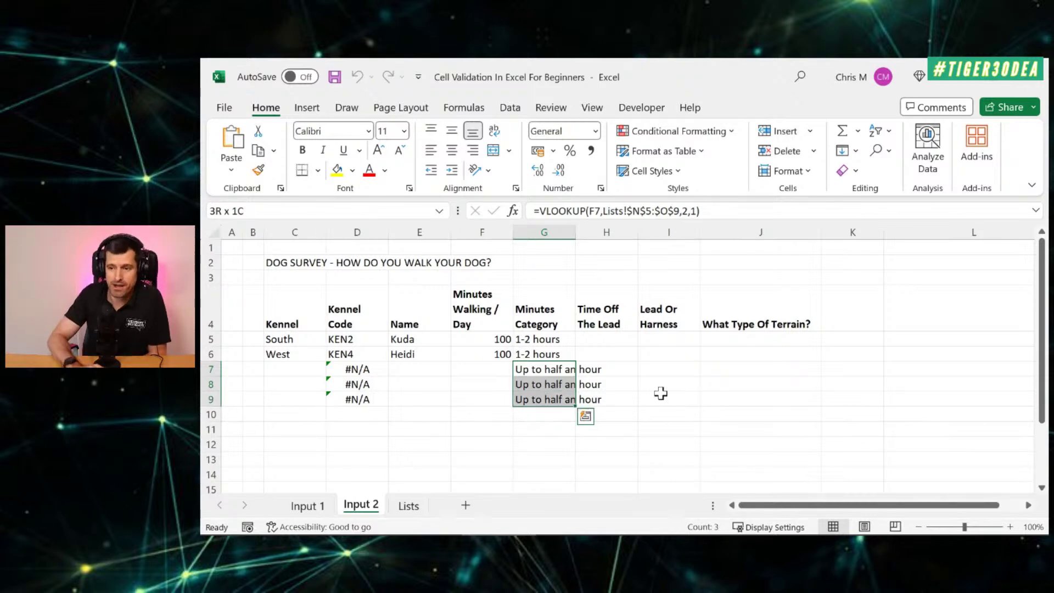
Step: On the Input 1 sheet, check the Kennel Code formula in I5 against the one in the empty survey row 9
{"action": "left_click", "coordinate": [317, 506]}
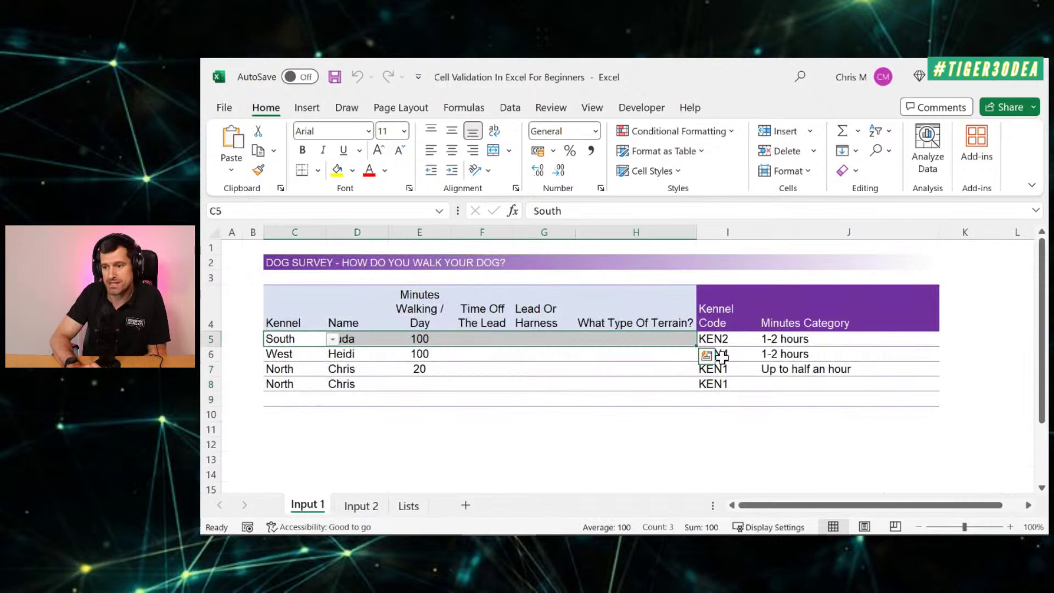
{"action": "left_click", "coordinate": [719, 338]}
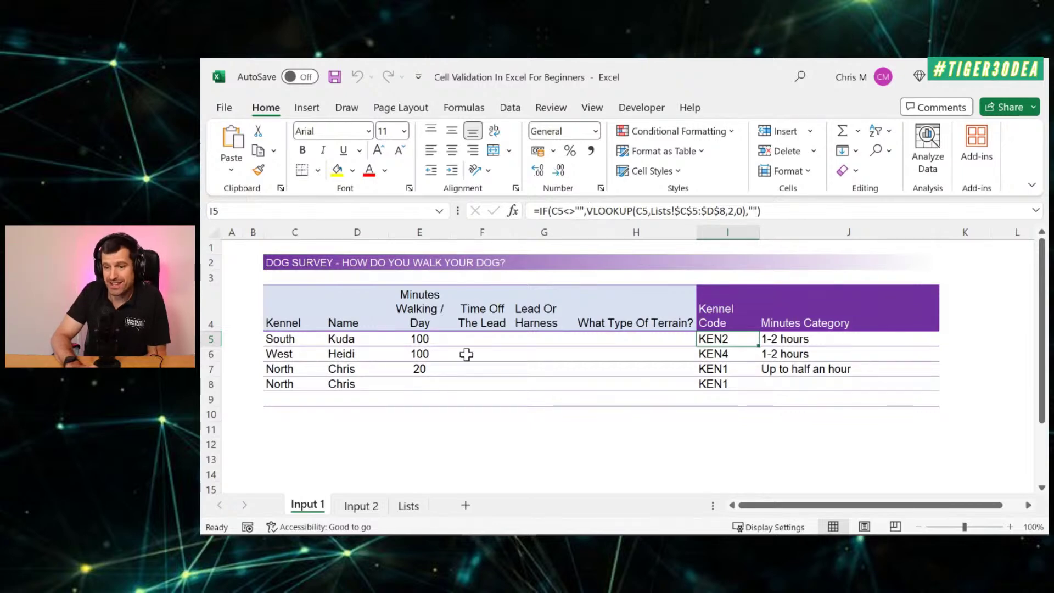
{"action": "left_click", "coordinate": [288, 396]}
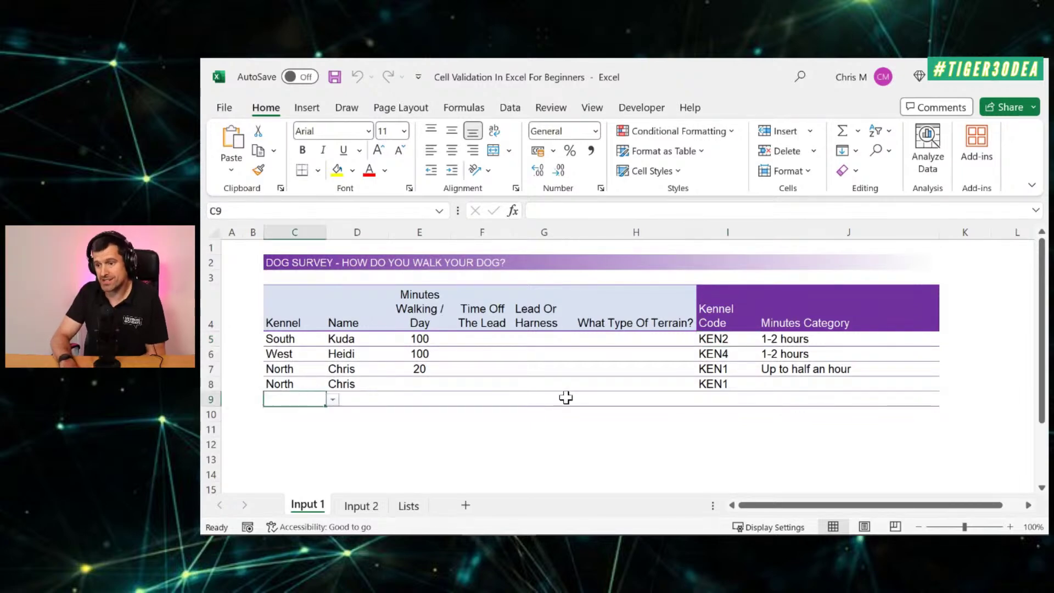
{"action": "left_click", "coordinate": [727, 397]}
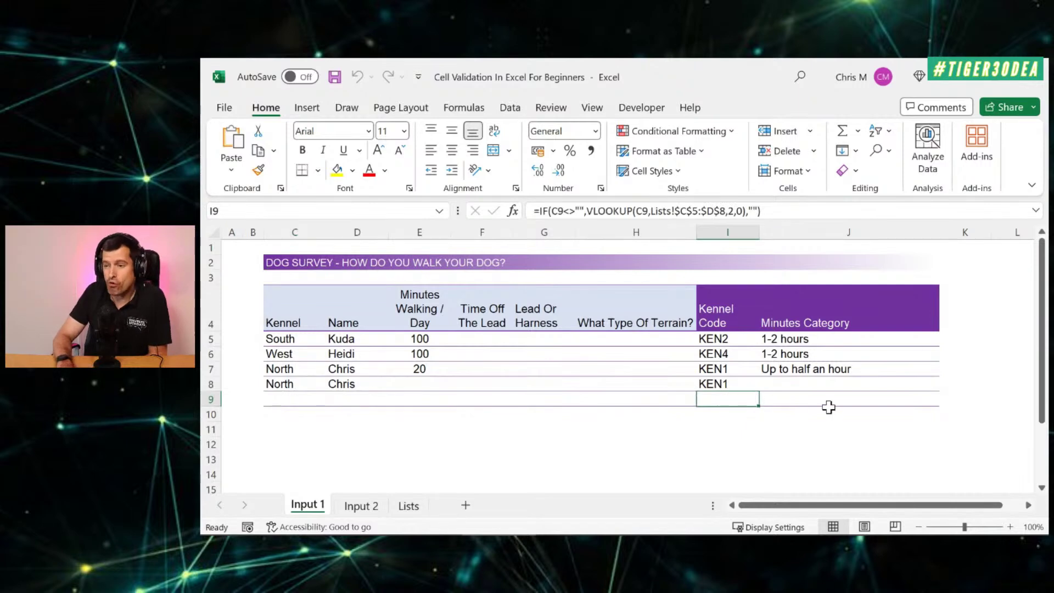
{"action": "left_click", "coordinate": [829, 407]}
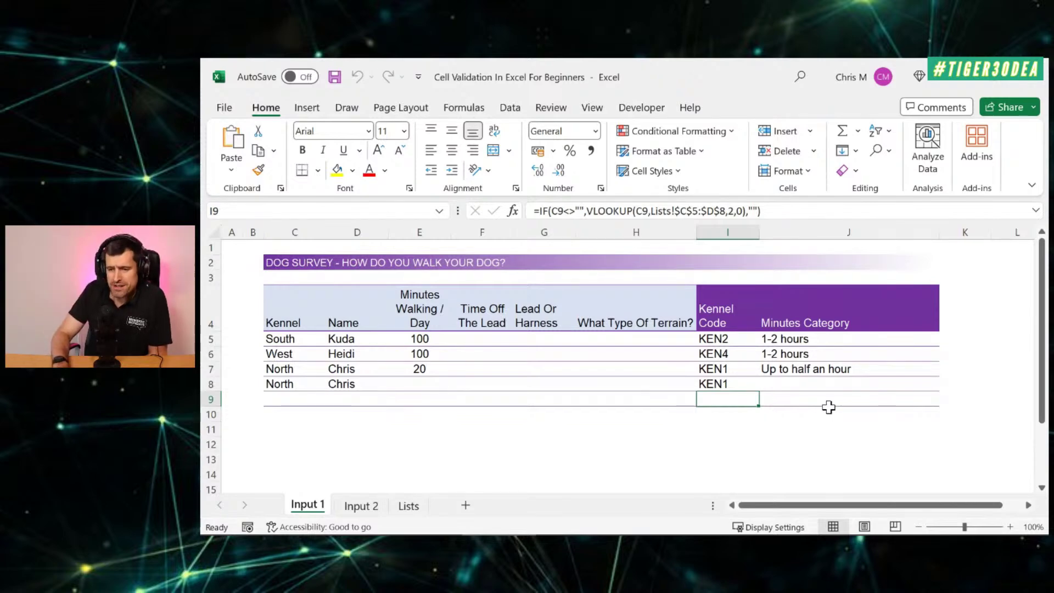
Step: On the Input 1 sheet, highlight the calculated-column headers I4:J4 and return across the header row to the survey title in C2
{"action": "left_click", "coordinate": [732, 314]}
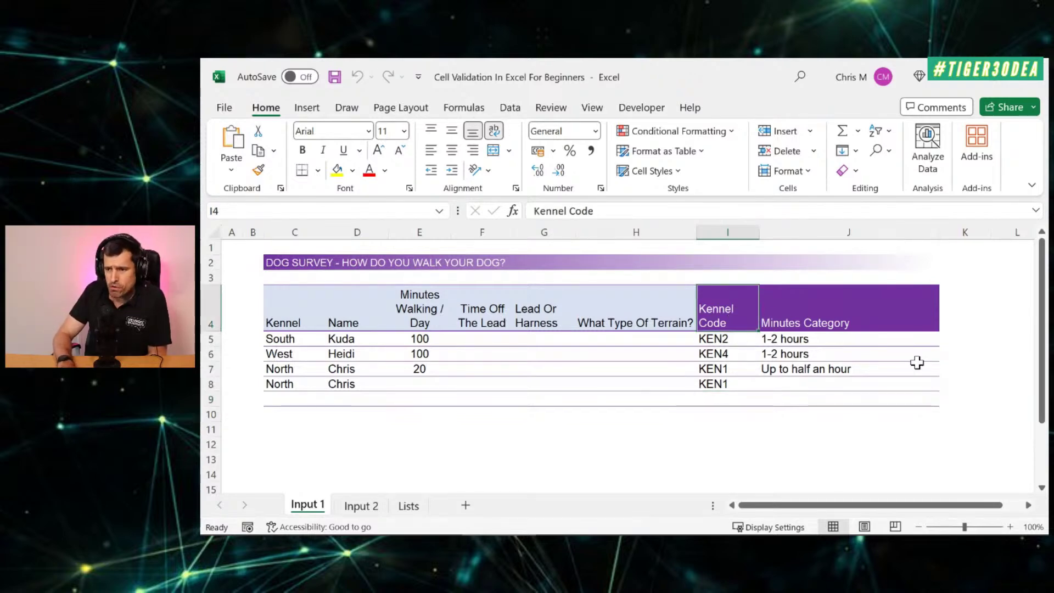
{"action": "key", "text": "shift+Right"}
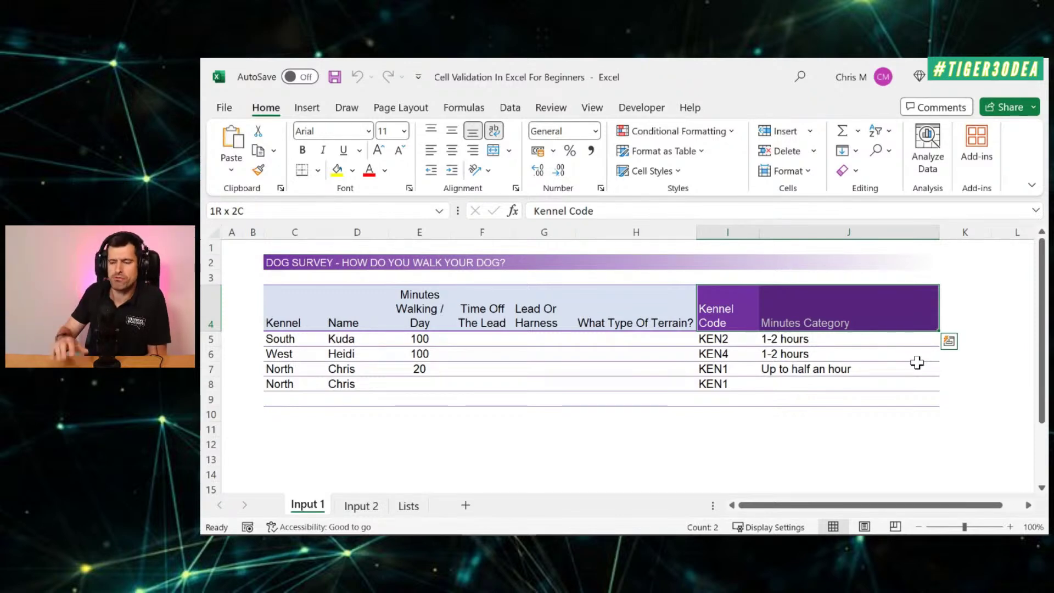
{"action": "key", "text": "Left"}
{"action": "key", "text": "Left"}
{"action": "key", "text": "Left"}
{"action": "key", "text": "Left"}
{"action": "key", "text": "Left"}
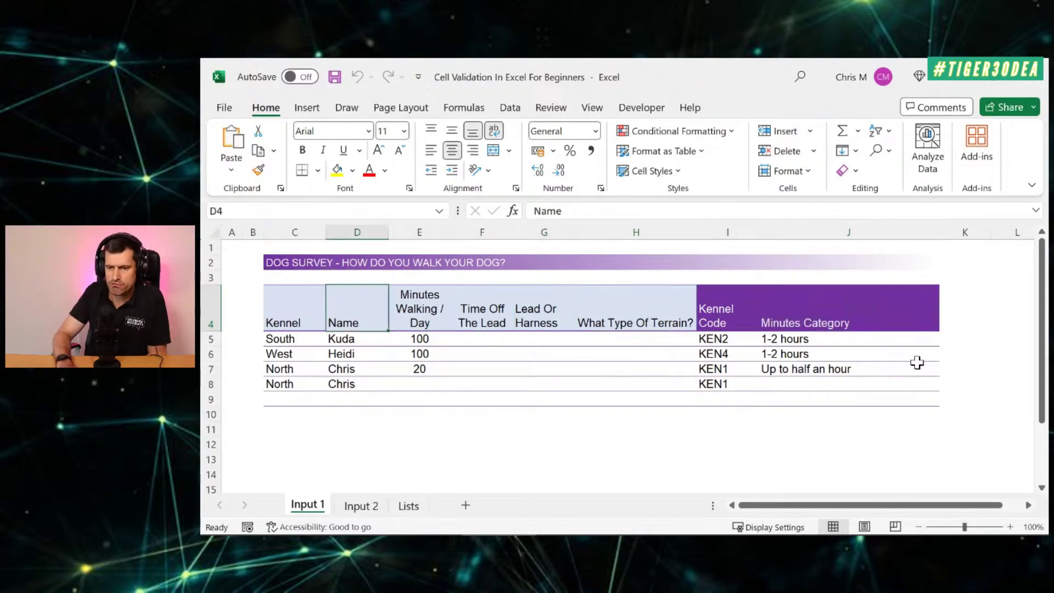
{"action": "key", "text": "Left"}
{"action": "key", "text": "Up"}
{"action": "key", "text": "Up"}
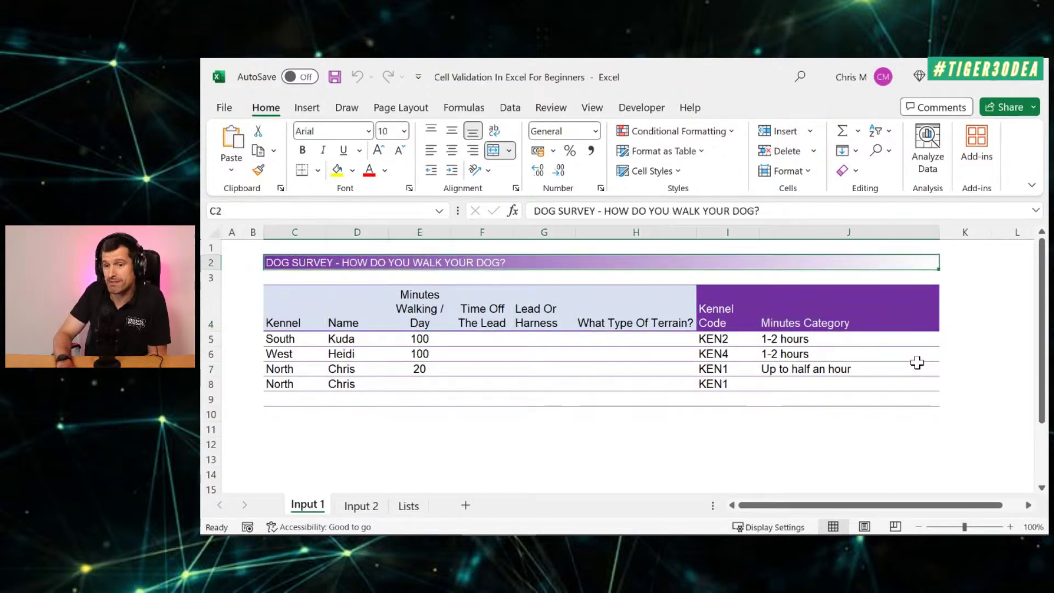
Step: Highlight the input column headers C4:H4, from Kennel through What Type Of Terrain?
{"action": "key", "text": "Down"}
{"action": "key", "text": "Down"}
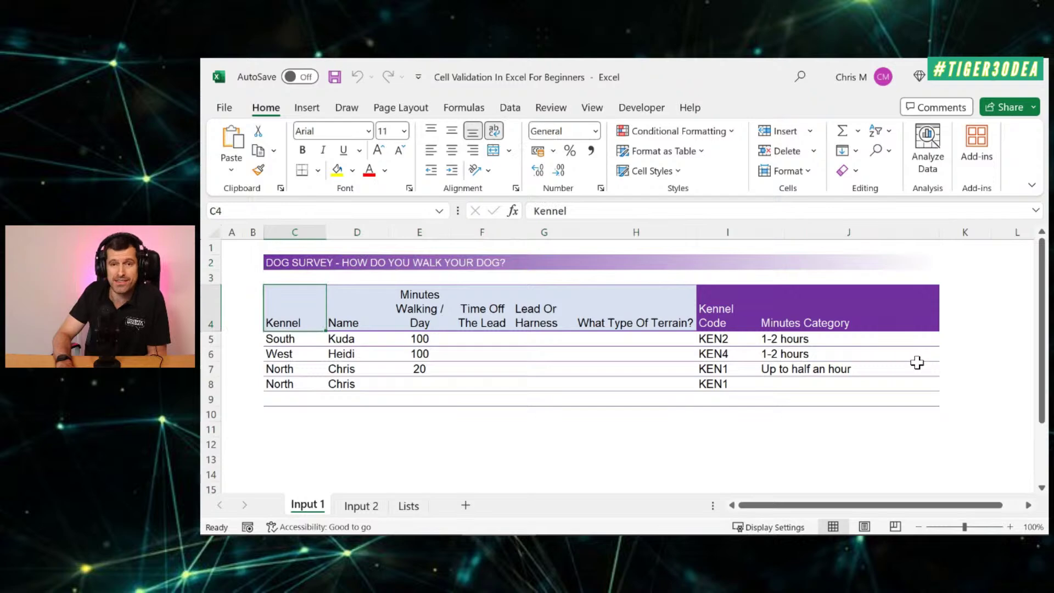
{"action": "key", "text": "shift+Right"}
{"action": "key", "text": "shift+Right"}
{"action": "key", "text": "shift+Right"}
{"action": "key", "text": "shift+Right"}
{"action": "key", "text": "shift+Right"}
{"action": "key", "text": "shift+Right"}
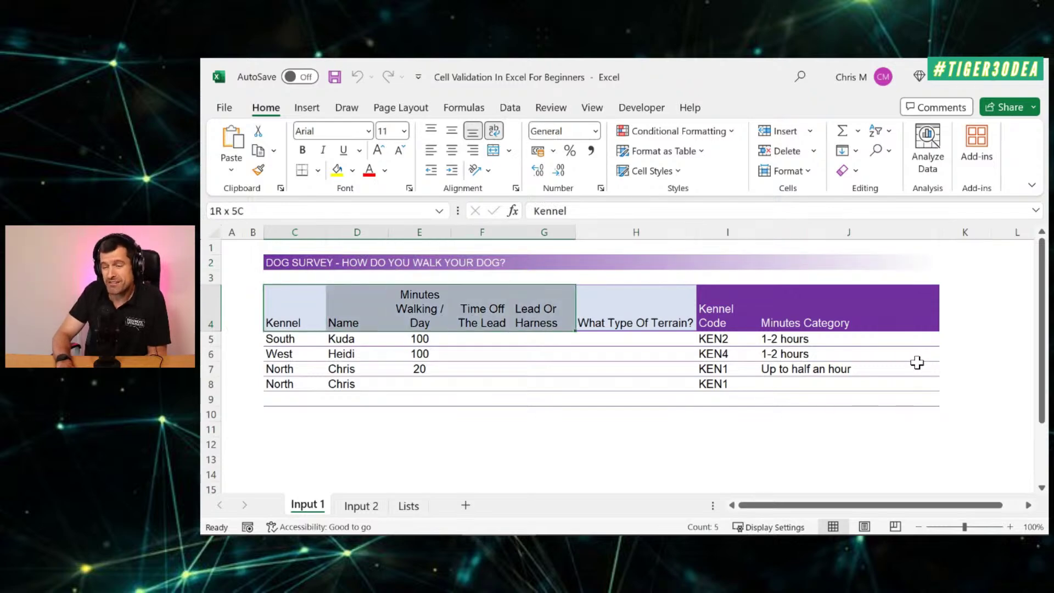
{"action": "key", "text": "shift+Left"}
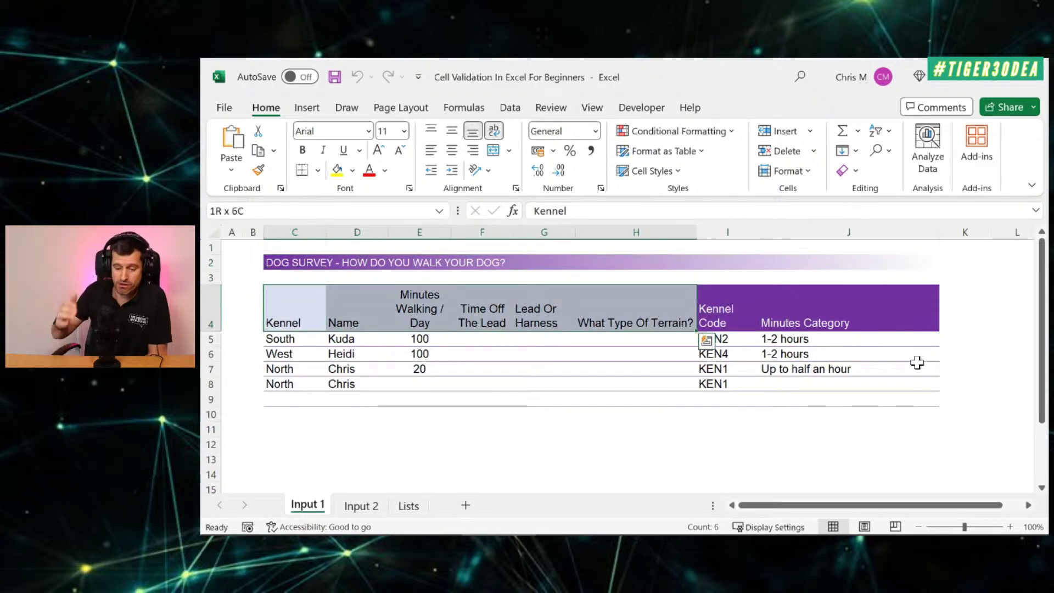
Step: Move across the header row and highlight the Kennel Code and Minutes Category headers in I4:J4
{"action": "key", "text": "Left"}
{"action": "key", "text": "Right"}
{"action": "key", "text": "Right"}
{"action": "key", "text": "Right"}
{"action": "key", "text": "Right"}
{"action": "key", "text": "Right"}
{"action": "key", "text": "Right"}
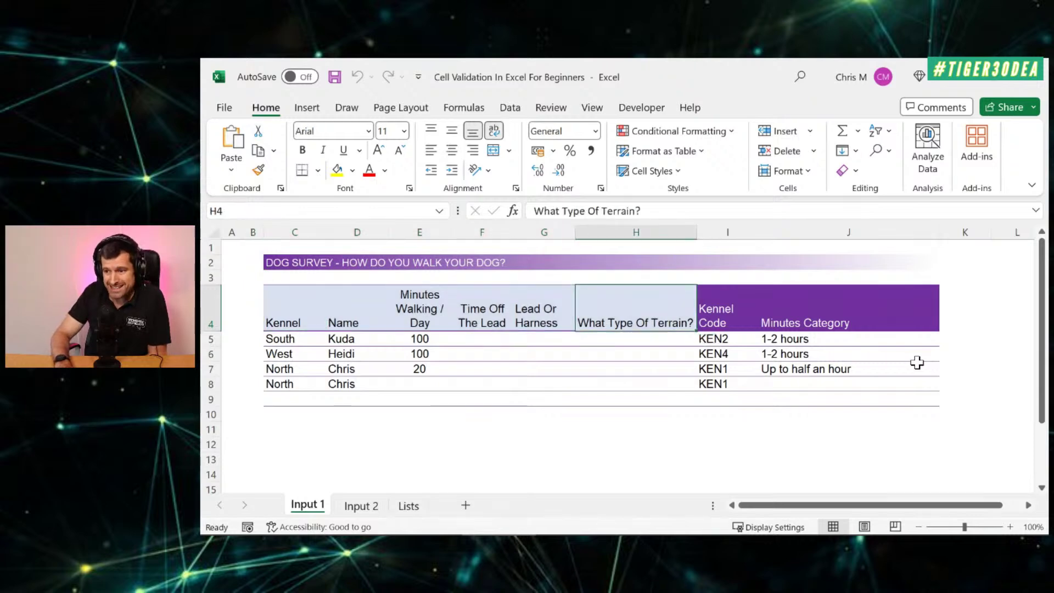
{"action": "key", "text": "Right"}
{"action": "key", "text": "shift+Right"}
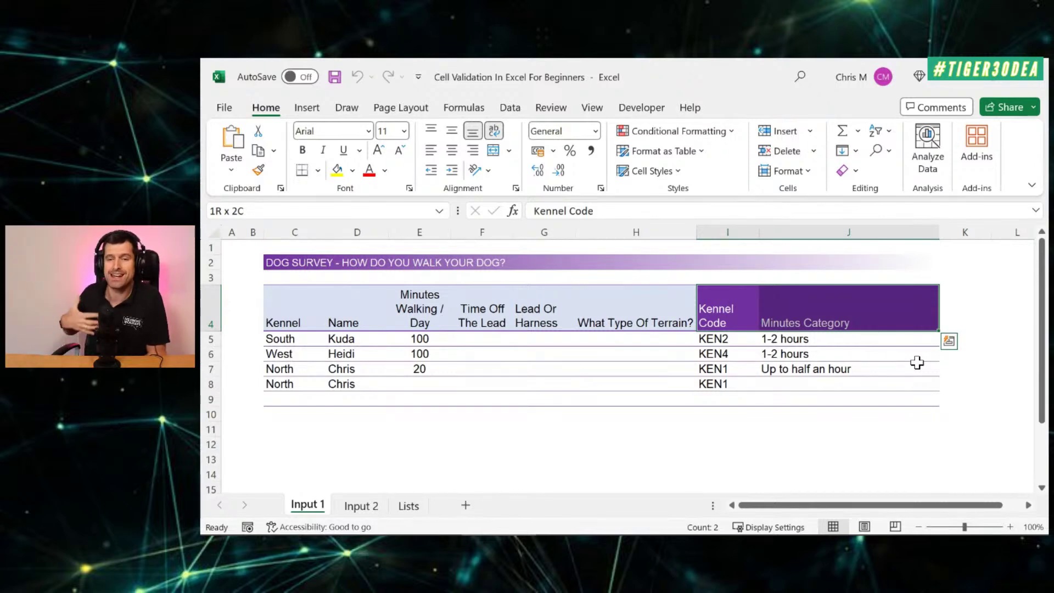
Step: Compare the layout with the Input 2 sheet, and highlight the survey data block C5:J9 on the Input 1 sheet
{"action": "left_click", "coordinate": [363, 505]}
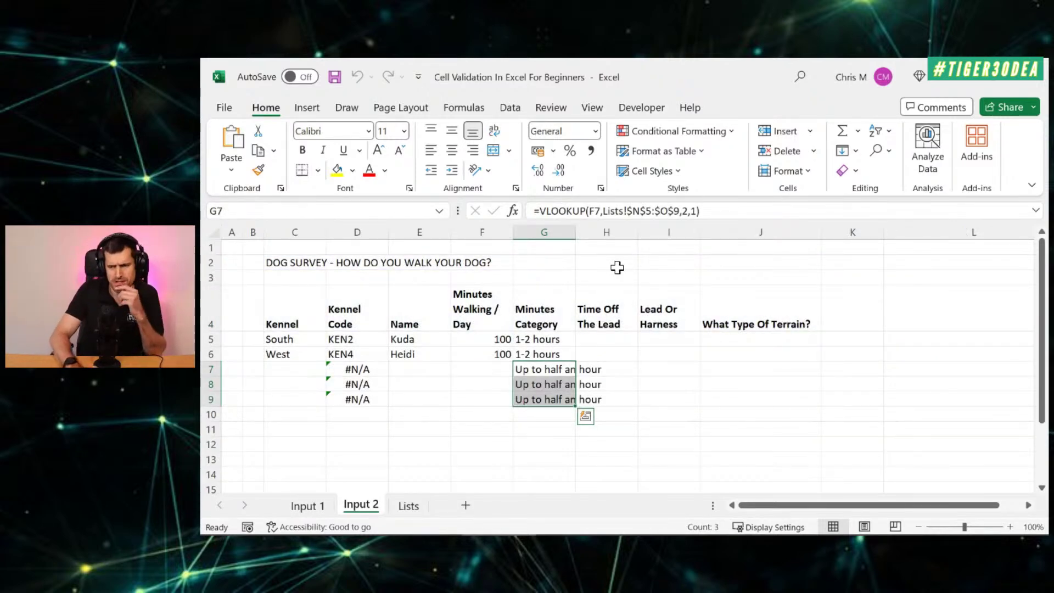
{"action": "left_click", "coordinate": [312, 505]}
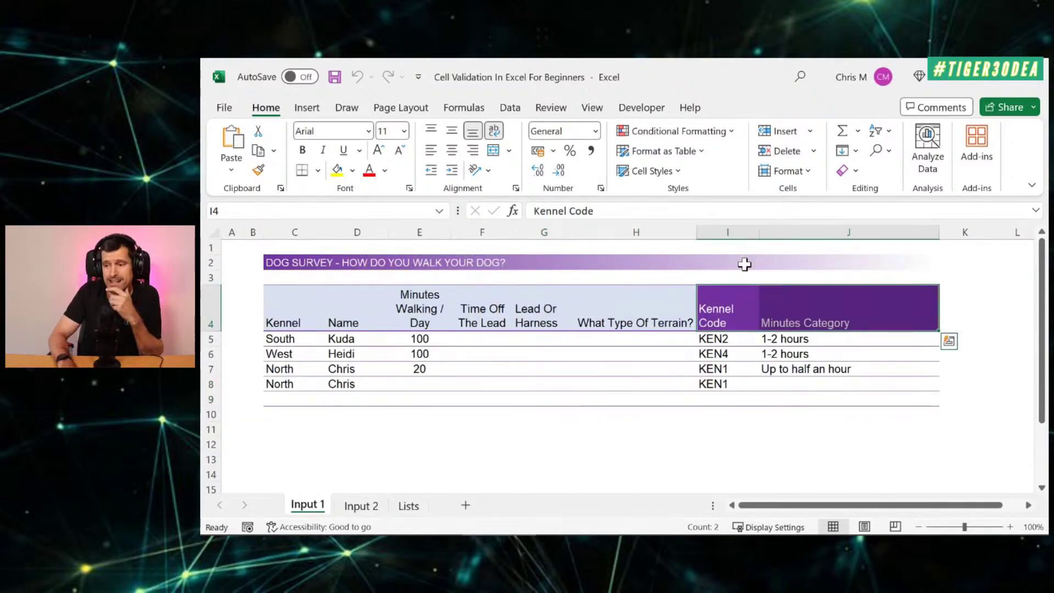
{"action": "key", "text": "Left"}
{"action": "key", "text": "Left"}
{"action": "key", "text": "Left"}
{"action": "key", "text": "Left"}
{"action": "key", "text": "Left"}
{"action": "key", "text": "Down"}
{"action": "key", "text": "Left"}
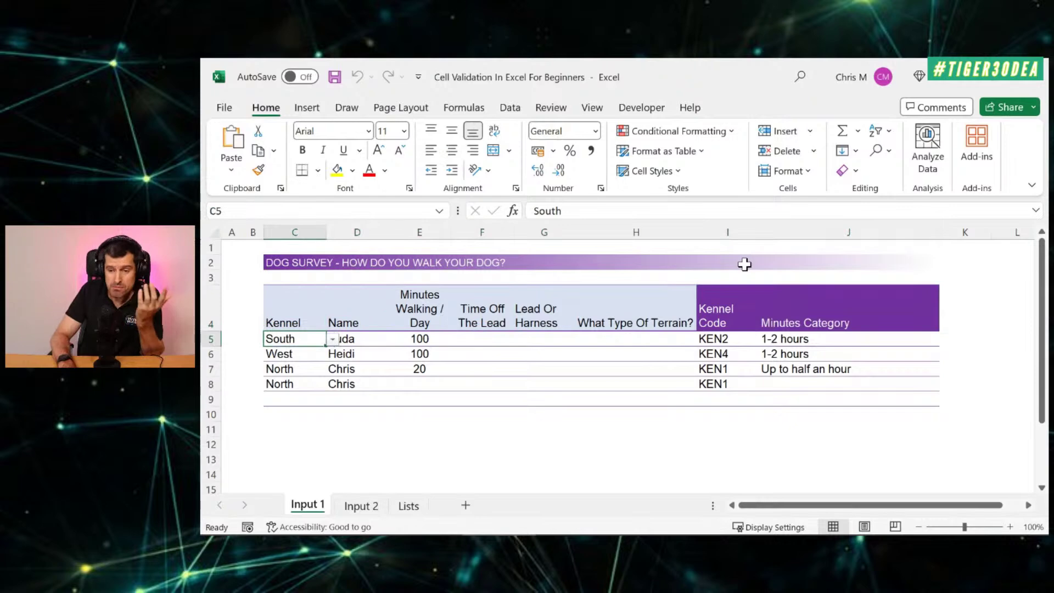
{"action": "key", "text": "shift+Right"}
{"action": "key", "text": "shift+Right"}
{"action": "key", "text": "shift+Right"}
{"action": "key", "text": "shift+Right"}
{"action": "key", "text": "shift+Right"}
{"action": "key", "text": "shift+Right"}
{"action": "key", "text": "shift+Right"}
{"action": "key", "text": "shift+Right"}
{"action": "key", "text": "shift+Left"}
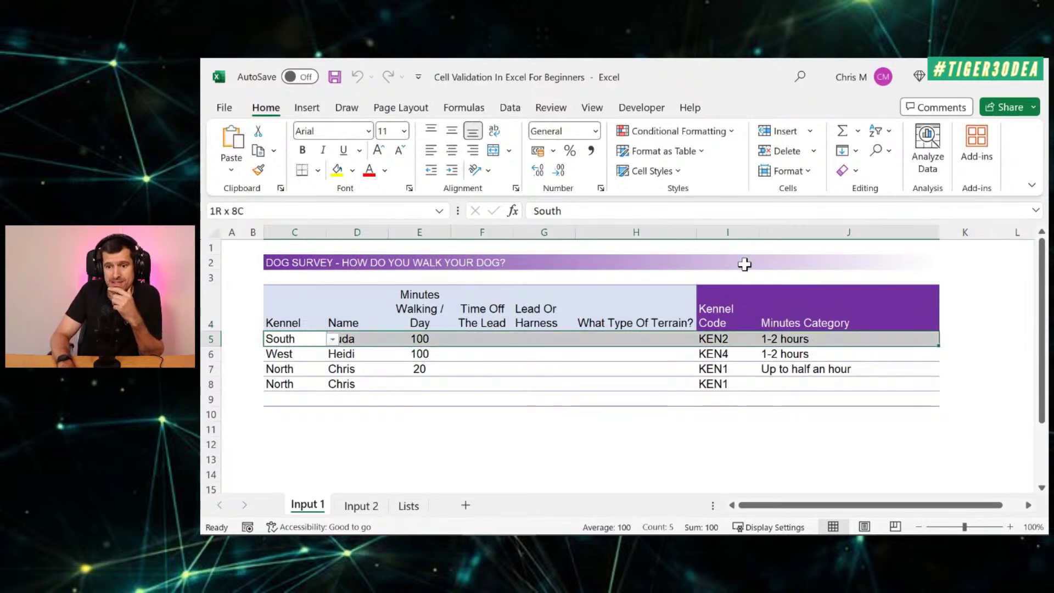
{"action": "key", "text": "shift+Down"}
{"action": "key", "text": "shift+Down"}
{"action": "key", "text": "shift+Down"}
{"action": "key", "text": "shift+Down"}
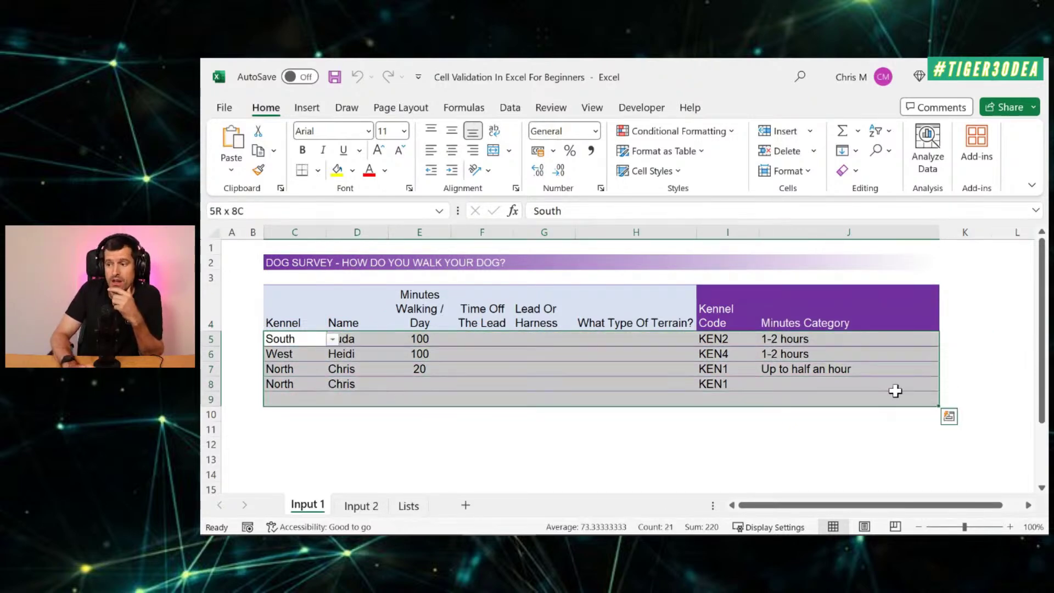
{"action": "key", "text": "Left"}
{"action": "key", "text": "Right"}
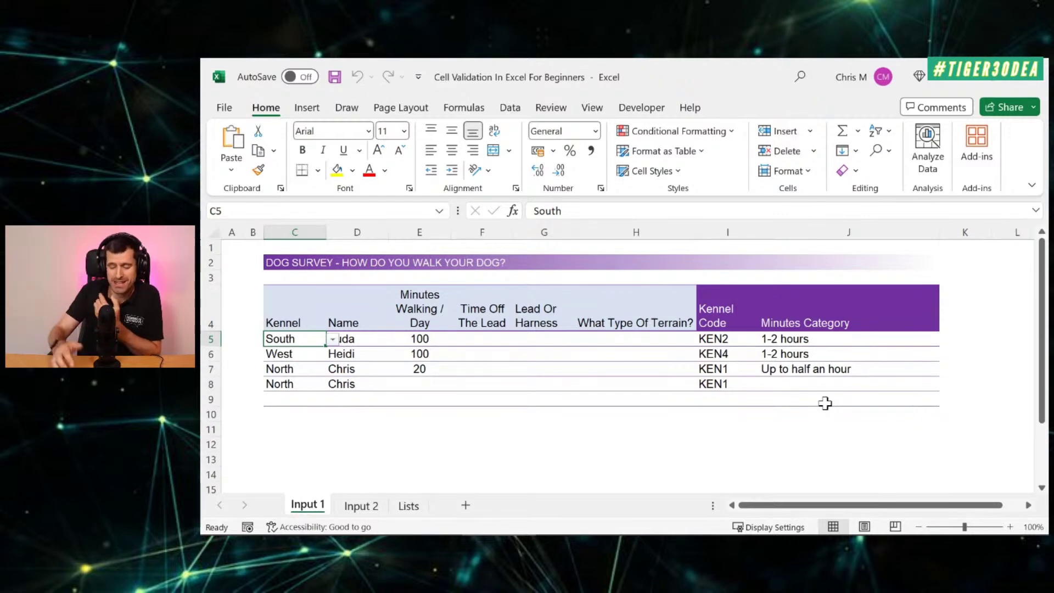
Step: Step through the Kennel entries and highlight the whole survey table including its header row, C4:J9
{"action": "key", "text": "Down"}
{"action": "key", "text": "Down"}
{"action": "key", "text": "Down"}
{"action": "key", "text": "Up"}
{"action": "key", "text": "Up"}
{"action": "key", "text": "Up"}
{"action": "key", "text": "Up"}
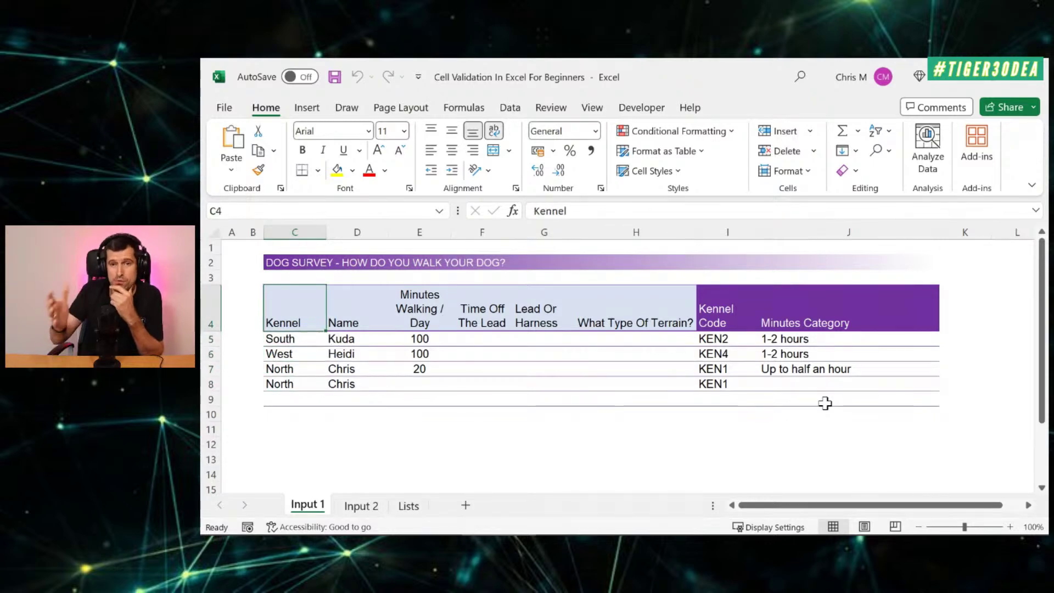
{"action": "key", "text": "shift+Right"}
{"action": "key", "text": "shift+Right"}
{"action": "key", "text": "shift+Right"}
{"action": "key", "text": "shift+Right"}
{"action": "key", "text": "shift+Right"}
{"action": "key", "text": "shift+Right"}
{"action": "key", "text": "shift+Right"}
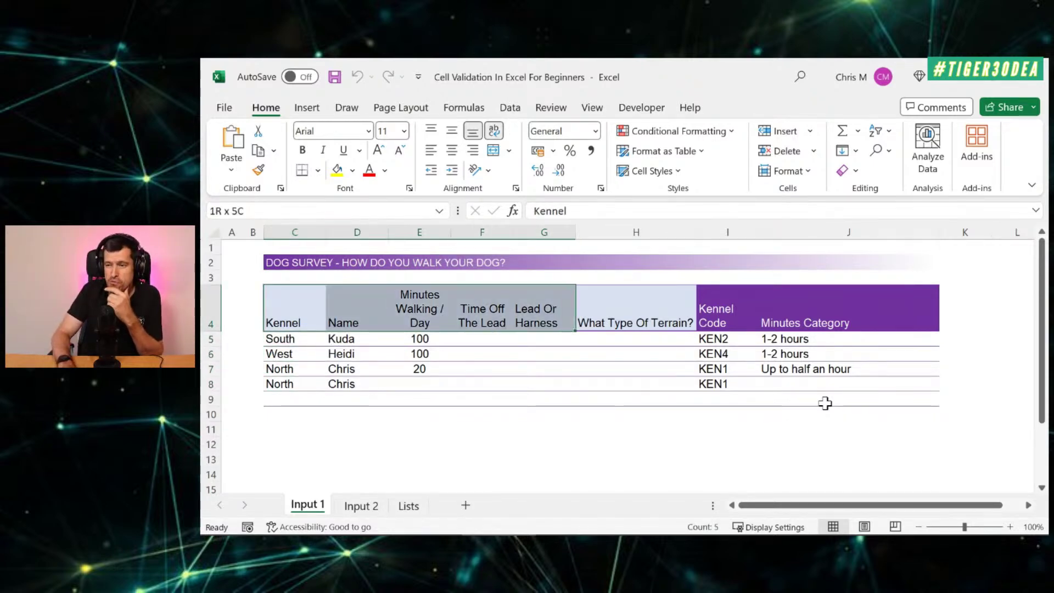
{"action": "key", "text": "shift+Down"}
{"action": "key", "text": "shift+Down"}
{"action": "key", "text": "shift+Down"}
{"action": "key", "text": "shift+Down"}
{"action": "key", "text": "shift+Down"}
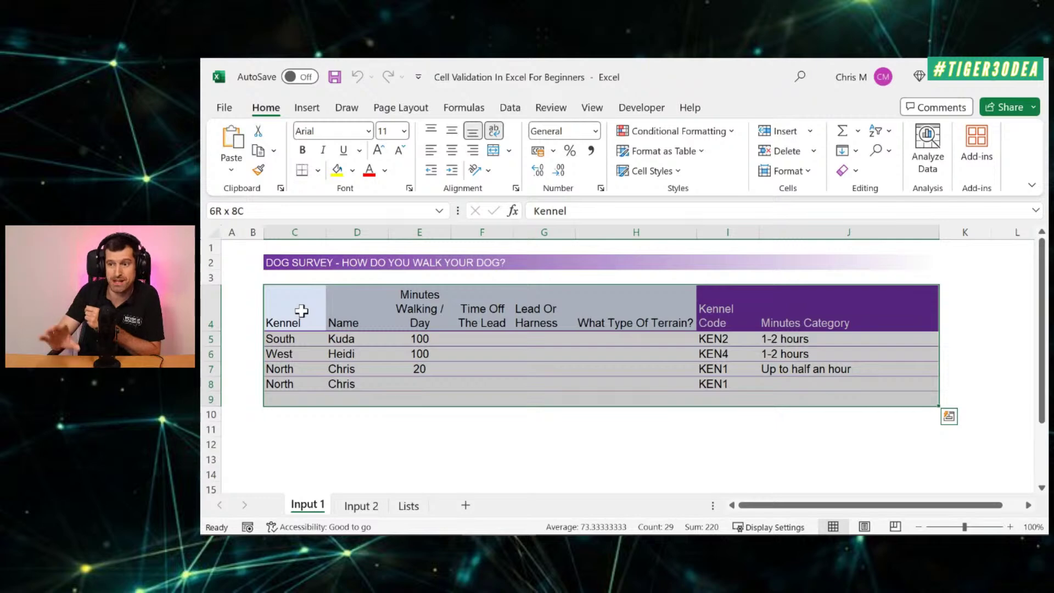
Step: Compare the first Kennel cell, C5, on the Input 1 sheet with the same cell on the Input 2 sheet
{"action": "left_click", "coordinate": [281, 343]}
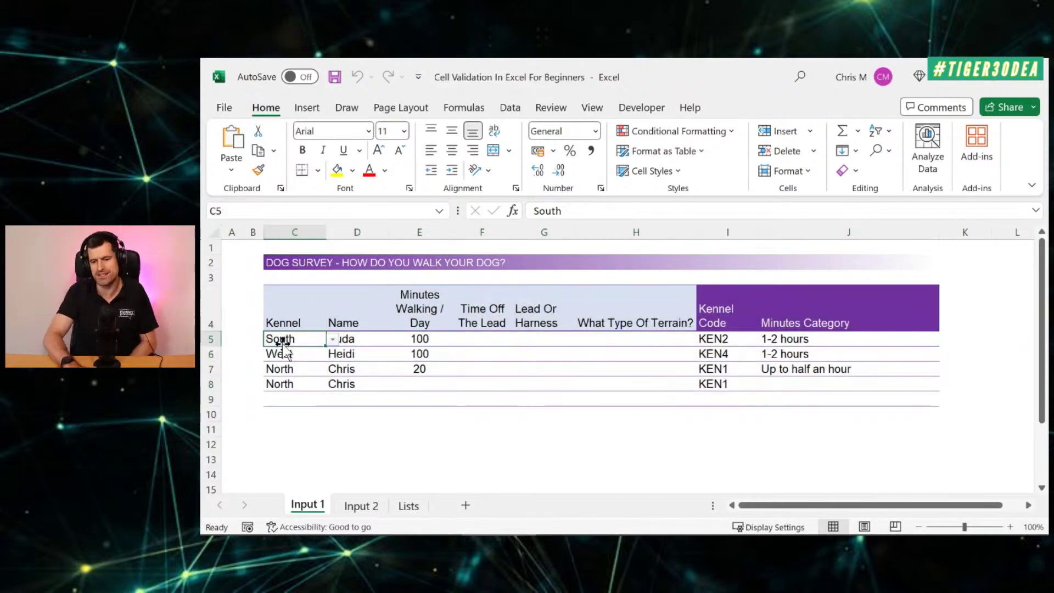
{"action": "left_click", "coordinate": [361, 505]}
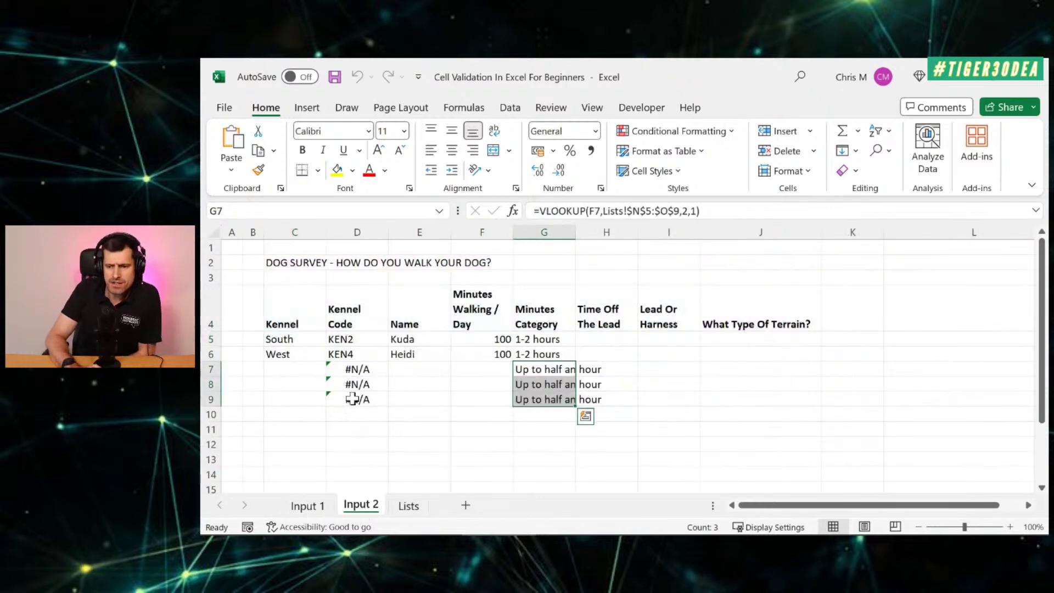
{"action": "left_click", "coordinate": [288, 340]}
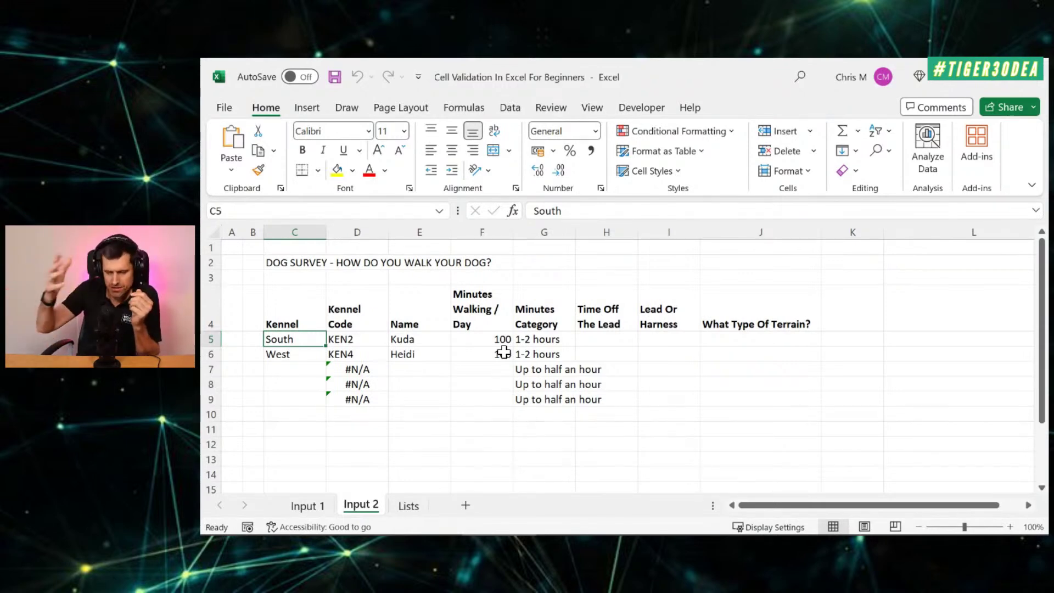
Step: On the Lists sheet, highlight the kennel lookup table of names and codes in C5:D8
{"action": "left_click", "coordinate": [409, 506]}
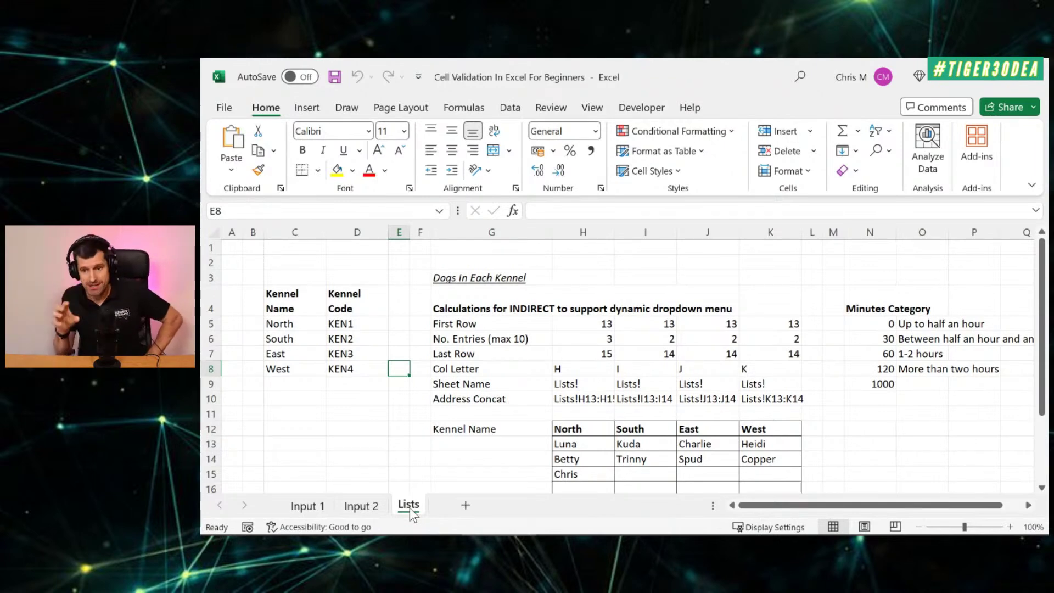
{"action": "key", "text": "Left"}
{"action": "key", "text": "Left"}
{"action": "key", "text": "Up"}
{"action": "key", "text": "Up"}
{"action": "key", "text": "Up"}
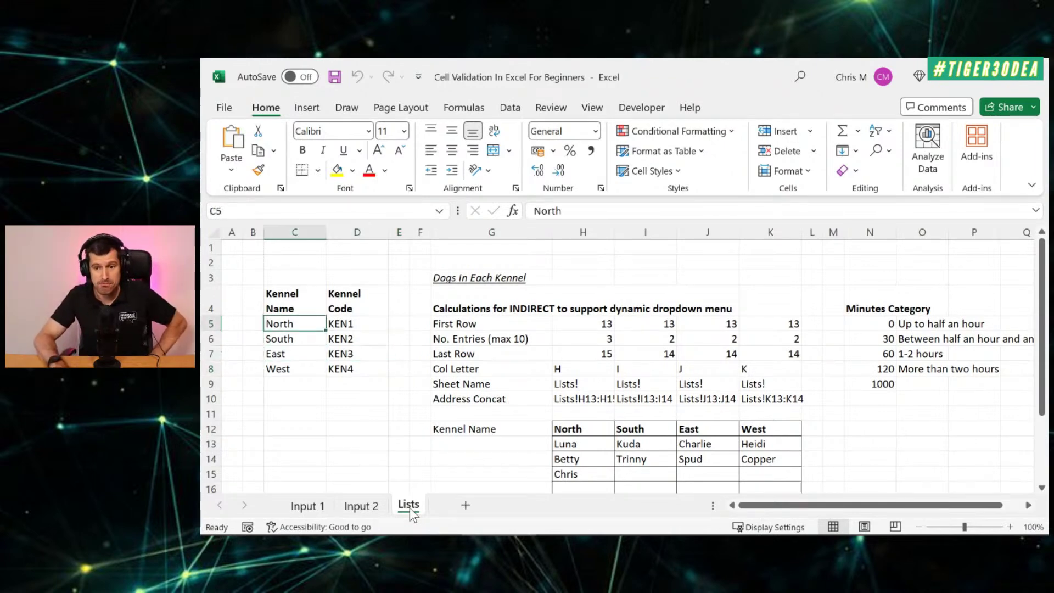
{"action": "key", "text": "shift+Right"}
{"action": "key", "text": "shift+Down"}
{"action": "key", "text": "shift+Down"}
{"action": "key", "text": "shift+Down"}
Step: Highlight only the valid kennel names in C5:C8 of the Lists sheet
{"action": "key", "text": "Left"}
{"action": "key", "text": "Right"}
{"action": "key", "text": "shift+Down"}
{"action": "key", "text": "shift+Down"}
{"action": "key", "text": "shift+Down"}
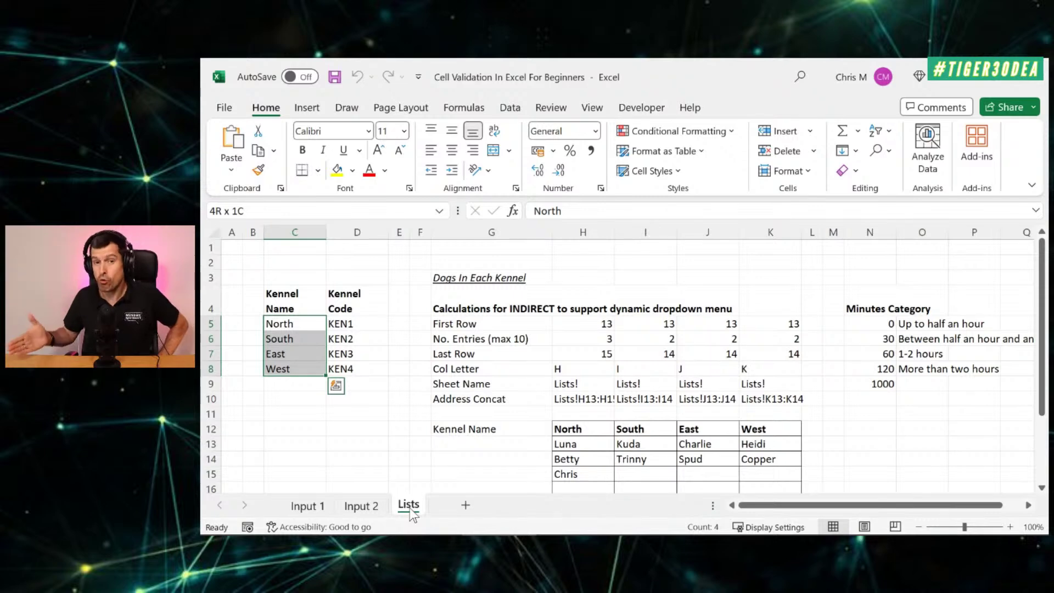
Step: On the Input 2 sheet, enter "South " with a trailing space in Kennel cell C5 and South-West in C6
{"action": "left_click", "coordinate": [360, 507]}
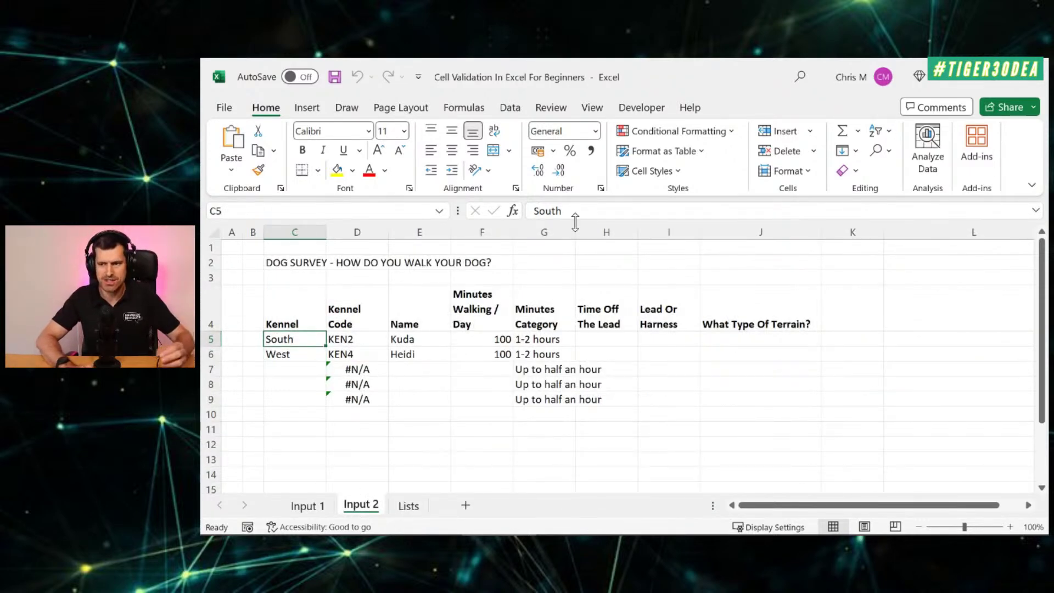
{"action": "type", "text": "South"}
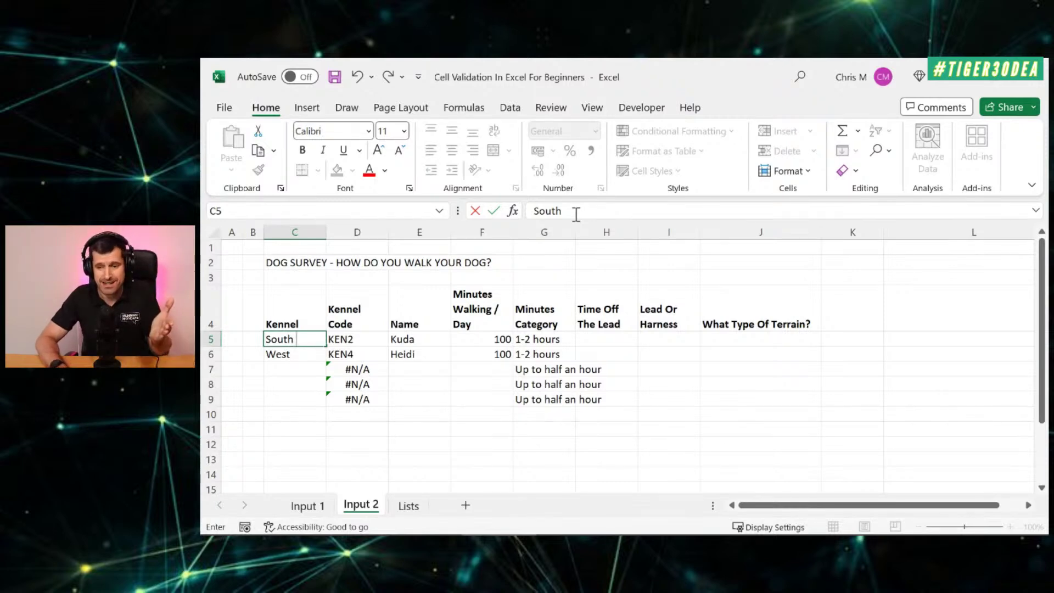
{"action": "key", "text": "Return"}
{"action": "type", "text": "Sout-"}
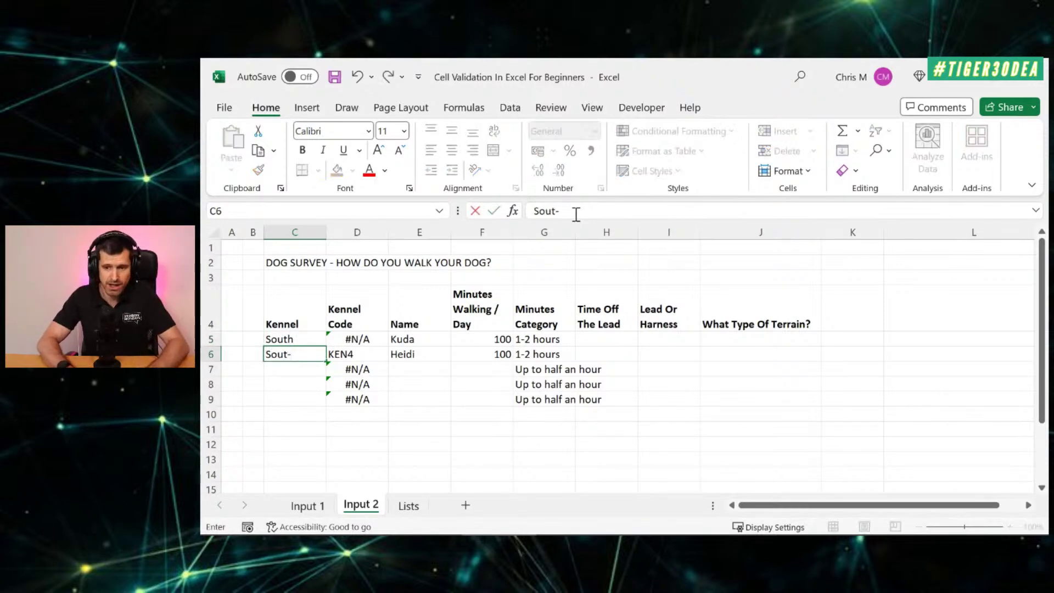
{"action": "type", "text": "h-West"}
{"action": "key", "text": "Return"}
Step: Highlight the Kennel Code results in D5:D6 to examine how the lookup handles the mistyped kennels
{"action": "key", "text": "Up"}
{"action": "key", "text": "Up"}
{"action": "key", "text": "Right"}
{"action": "key", "text": "shift+Down"}
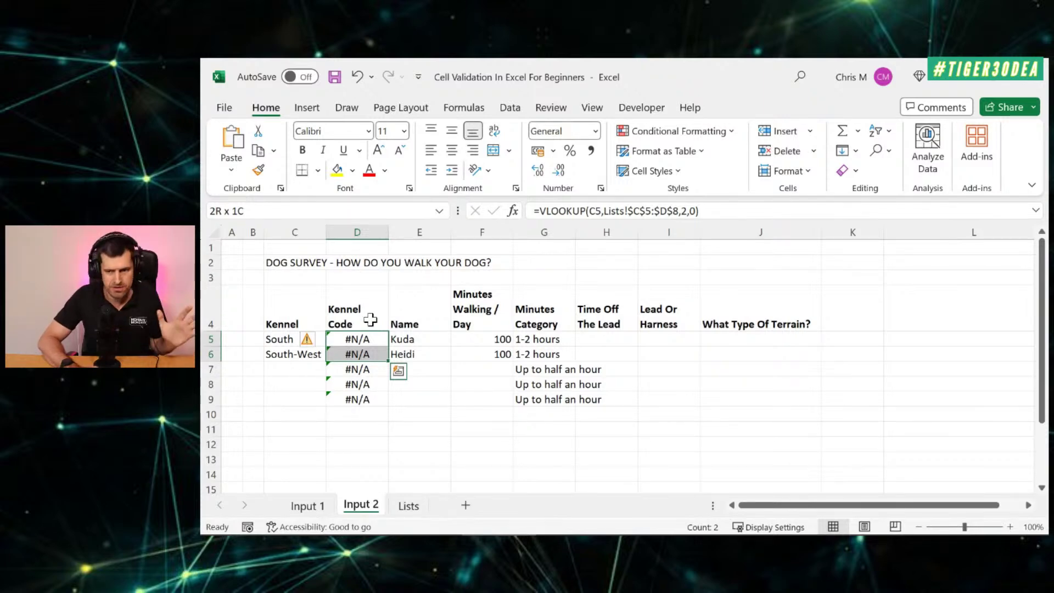
Step: On the Input 1 sheet, review the data validation settings of Kennel cell C5 and close them without changes
{"action": "left_click", "coordinate": [316, 505]}
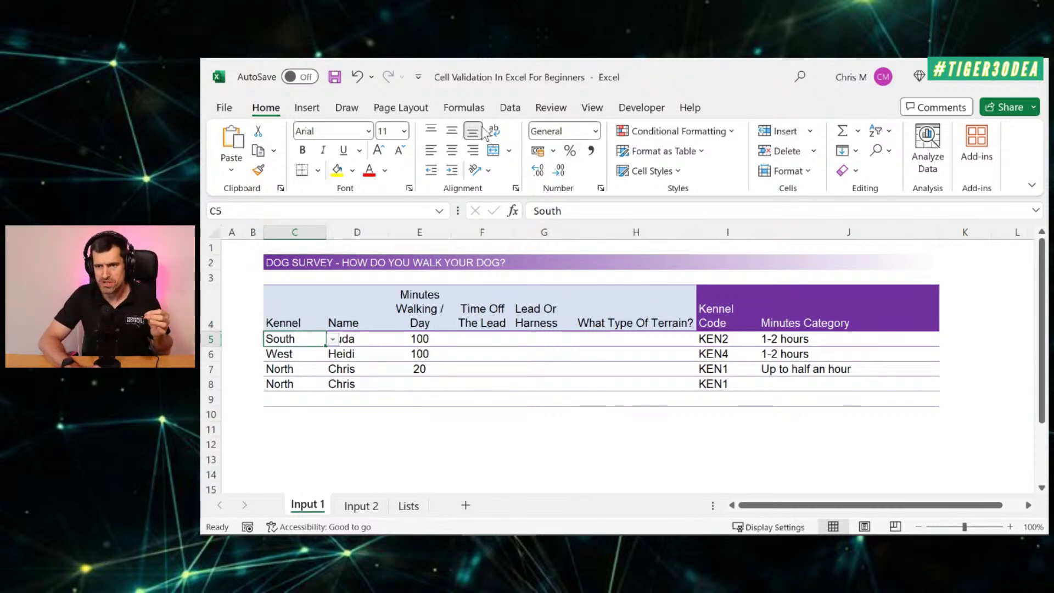
{"action": "left_click", "coordinate": [508, 108]}
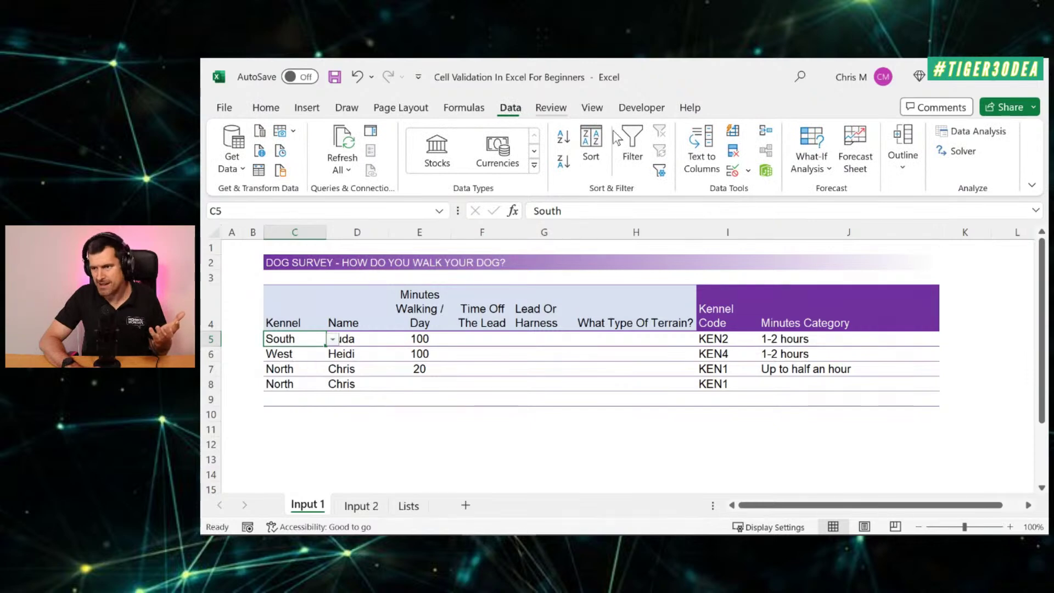
{"action": "left_click", "coordinate": [736, 174]}
{"action": "left_click_drag", "start_coordinate": [661, 126], "coordinate": [601, 180]}
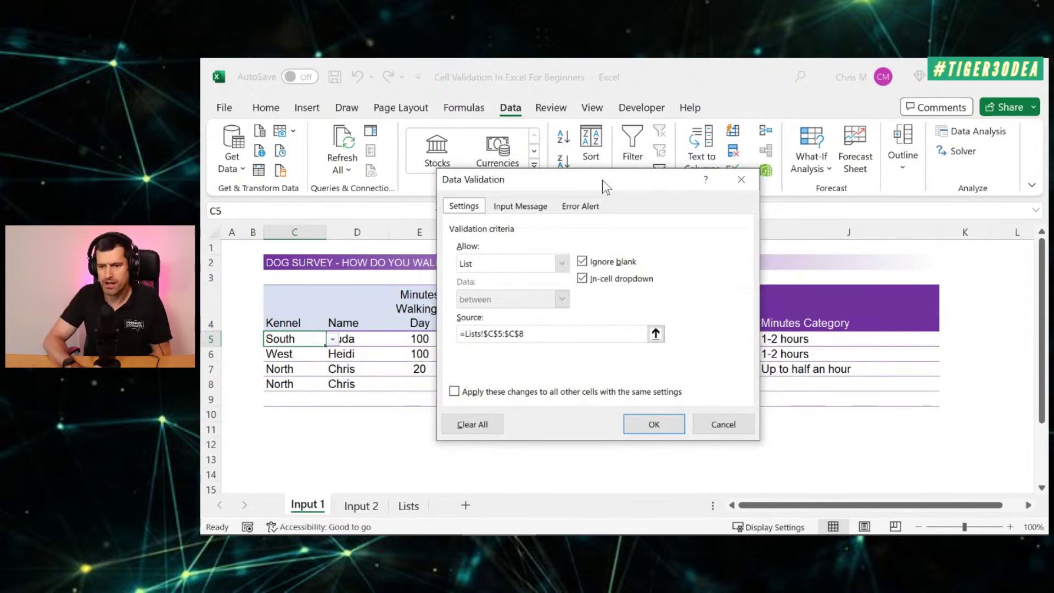
{"action": "left_click", "coordinate": [749, 182]}
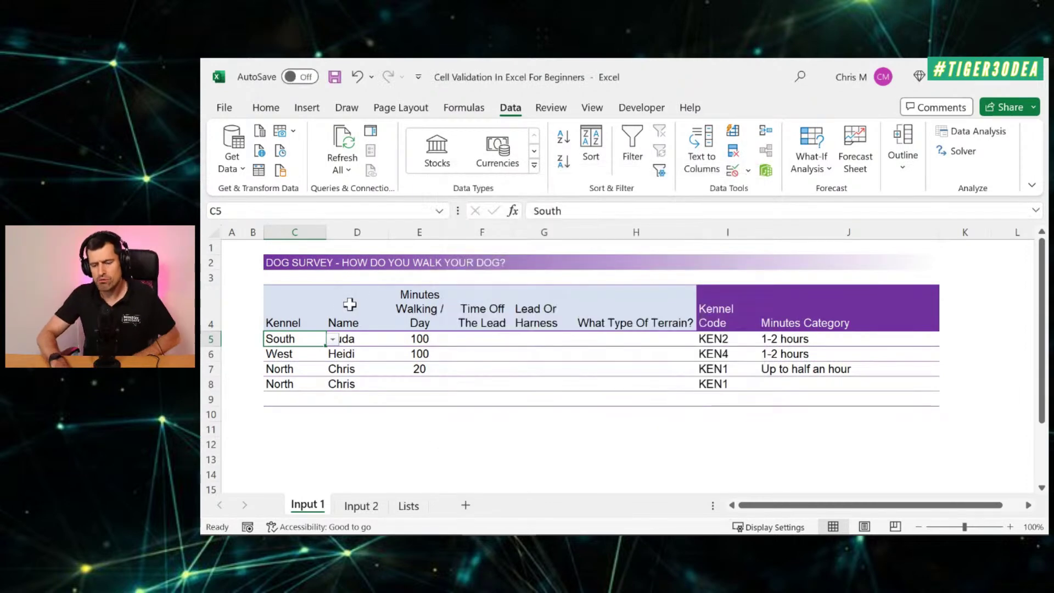
Step: Remove the list restriction from Kennel cells C5:C9 on Input 1 by setting their data validation to allow any value
{"action": "key", "text": "shift+Down"}
{"action": "key", "text": "shift+Down"}
{"action": "key", "text": "shift+Down"}
{"action": "key", "text": "shift+Down"}
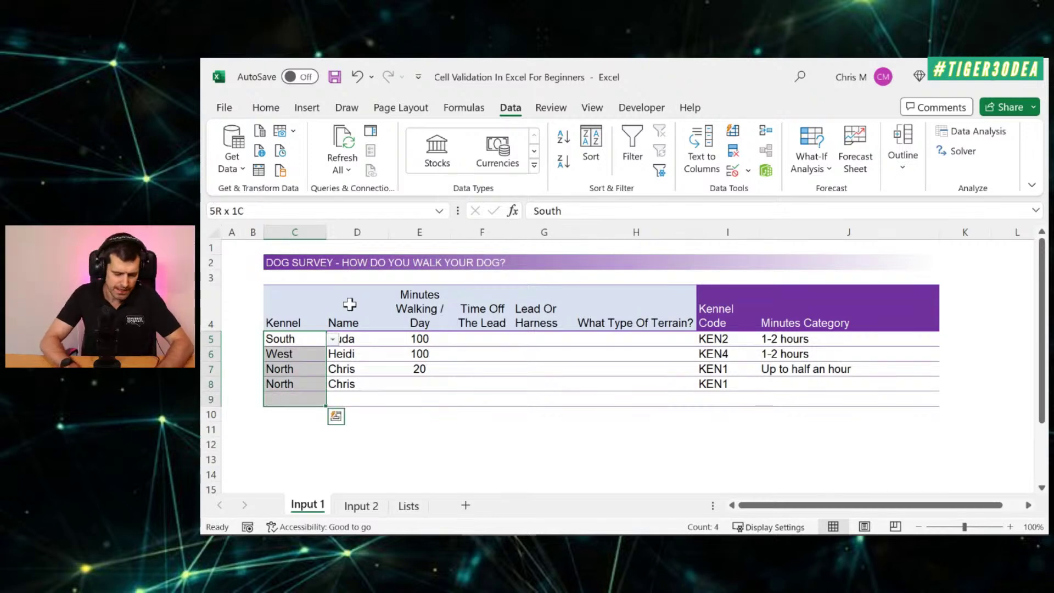
{"action": "key", "text": "alt+a"}
{"action": "key", "text": "v"}
{"action": "key", "text": "v"}
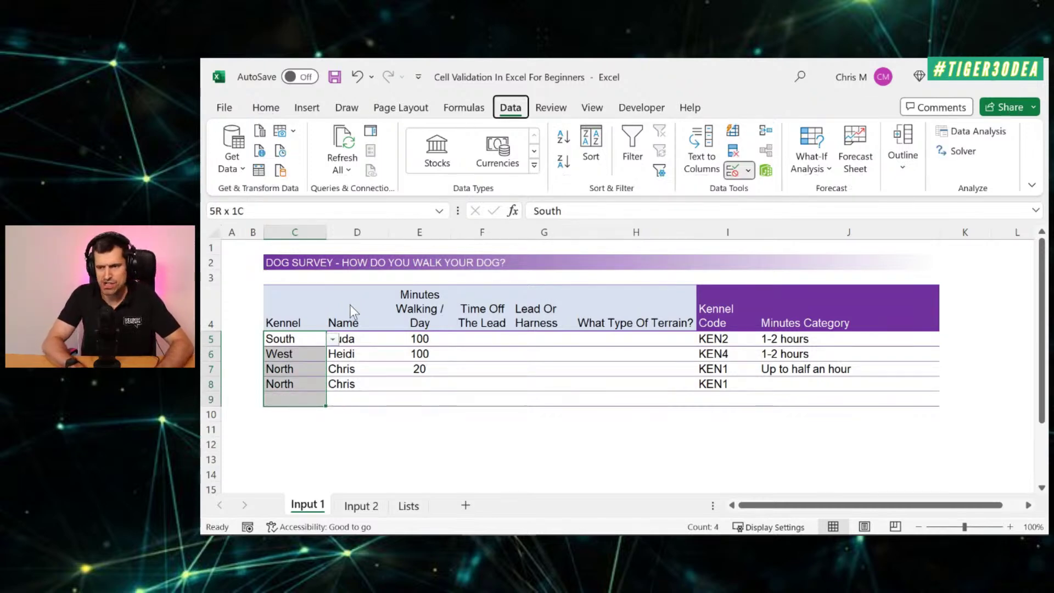
{"action": "left_click", "coordinate": [561, 263]}
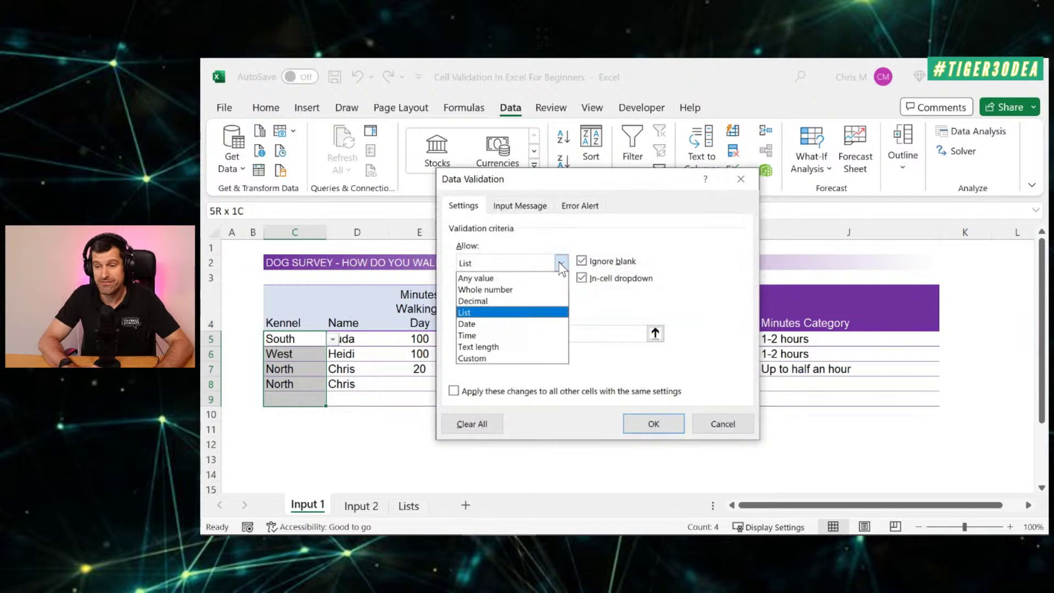
{"action": "left_click", "coordinate": [467, 279]}
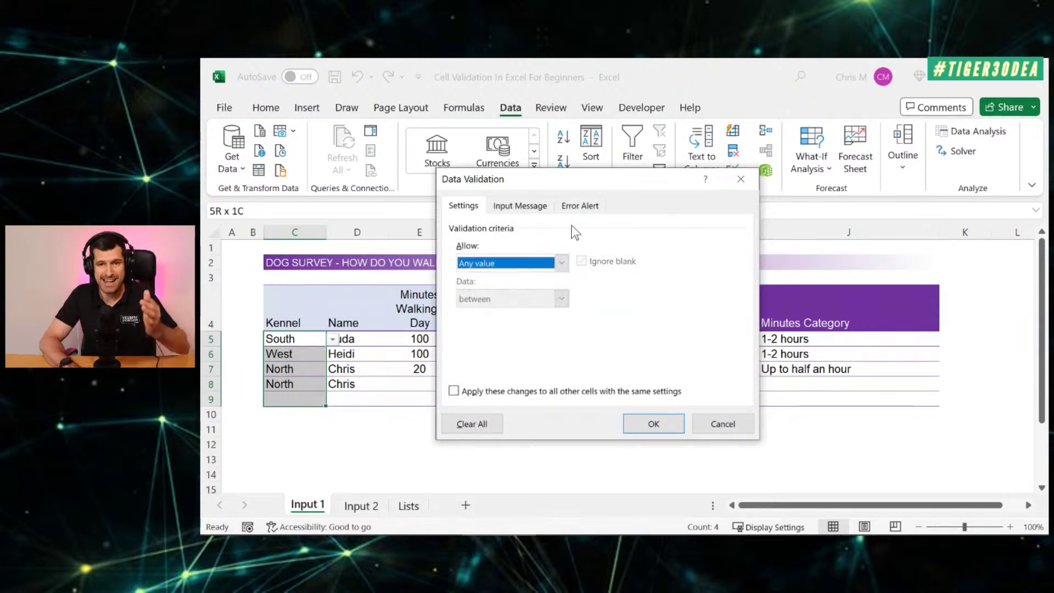
{"action": "left_click", "coordinate": [640, 425]}
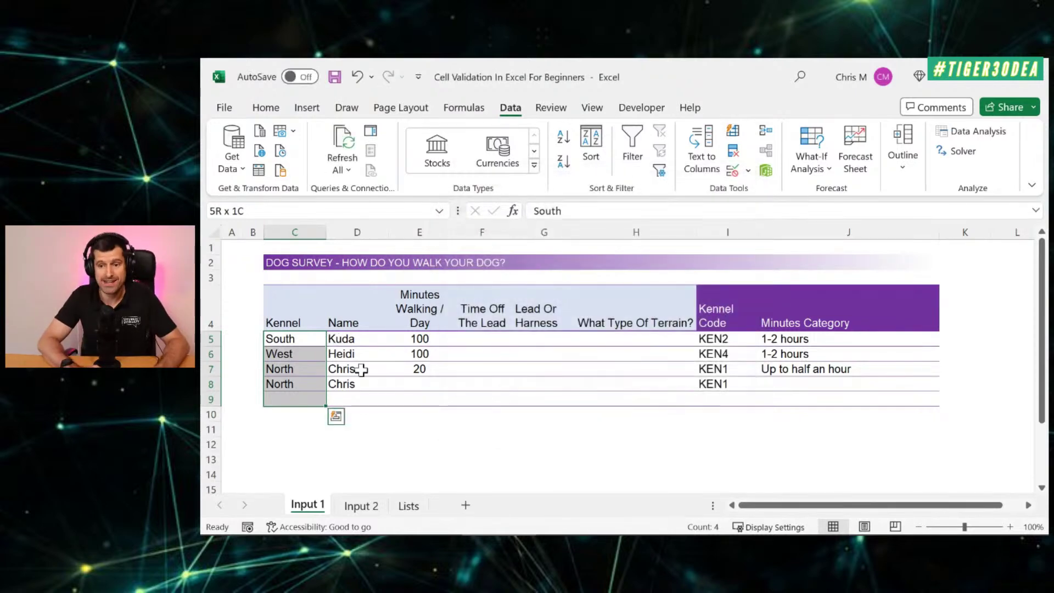
Step: Enter a first name instead of a kennel in Kennel cell C6 to test the unrestricted input
{"action": "key", "text": "shift+BackSpace"}
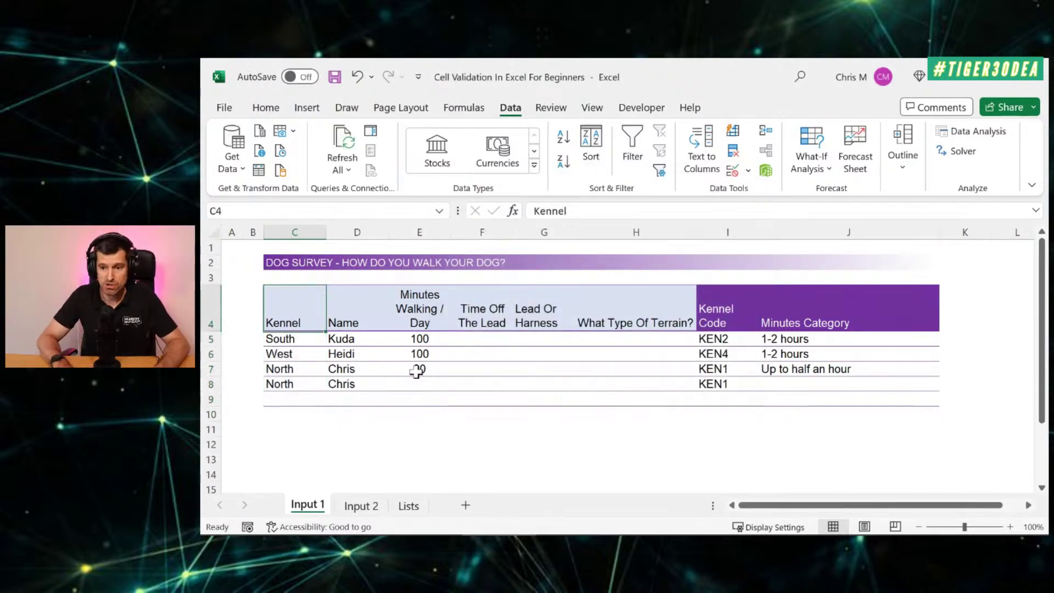
{"action": "key", "text": "shift+Down"}
{"action": "key", "text": "shift+Down"}
{"action": "key", "text": "shift+Down"}
{"action": "key", "text": "Down"}
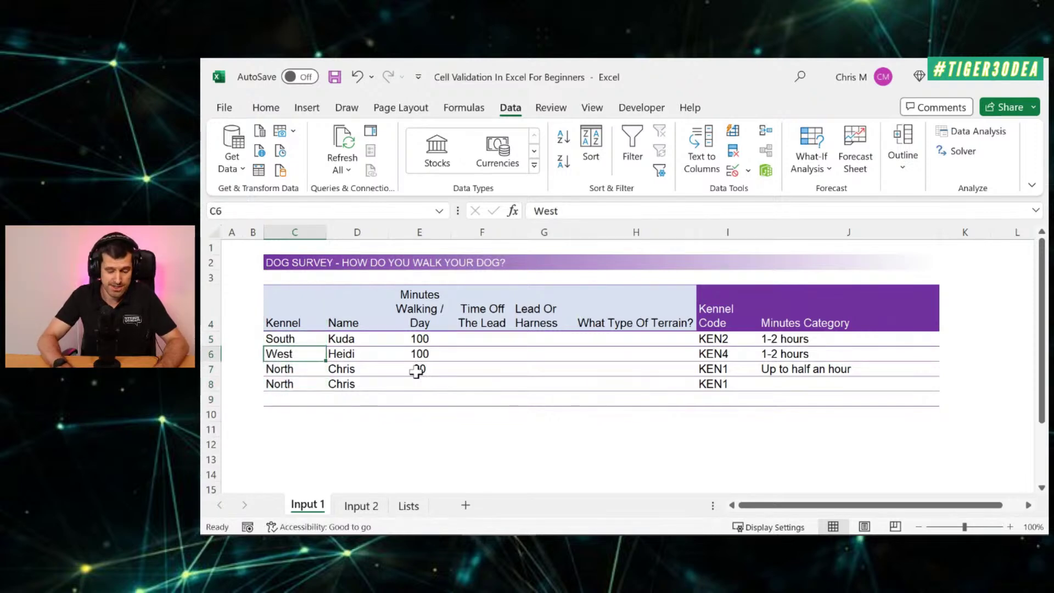
{"action": "type", "text": "Chris"}
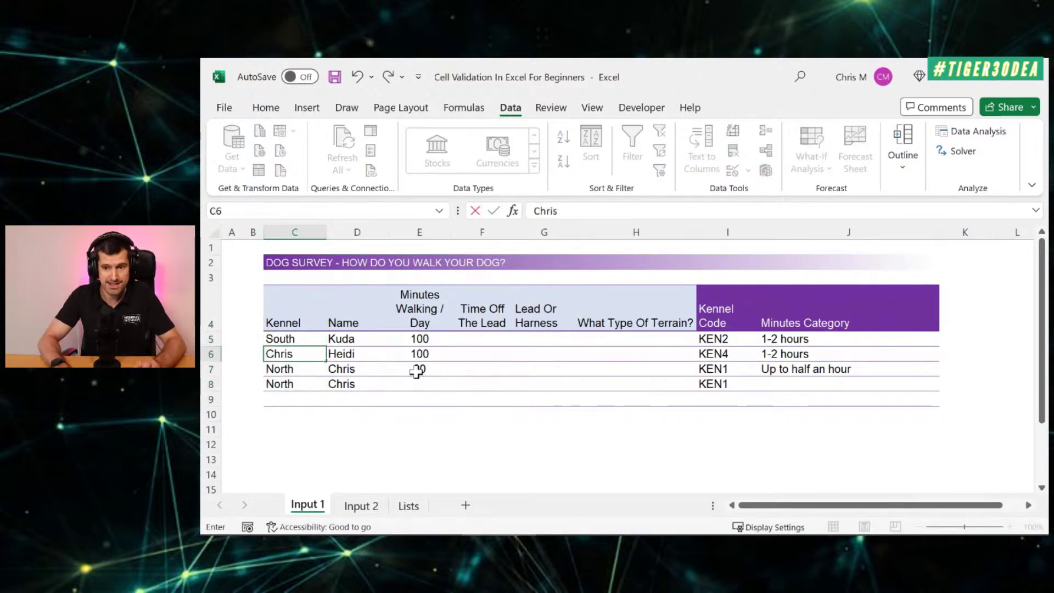
{"action": "key", "text": "Return"}
{"action": "key", "text": "Up"}
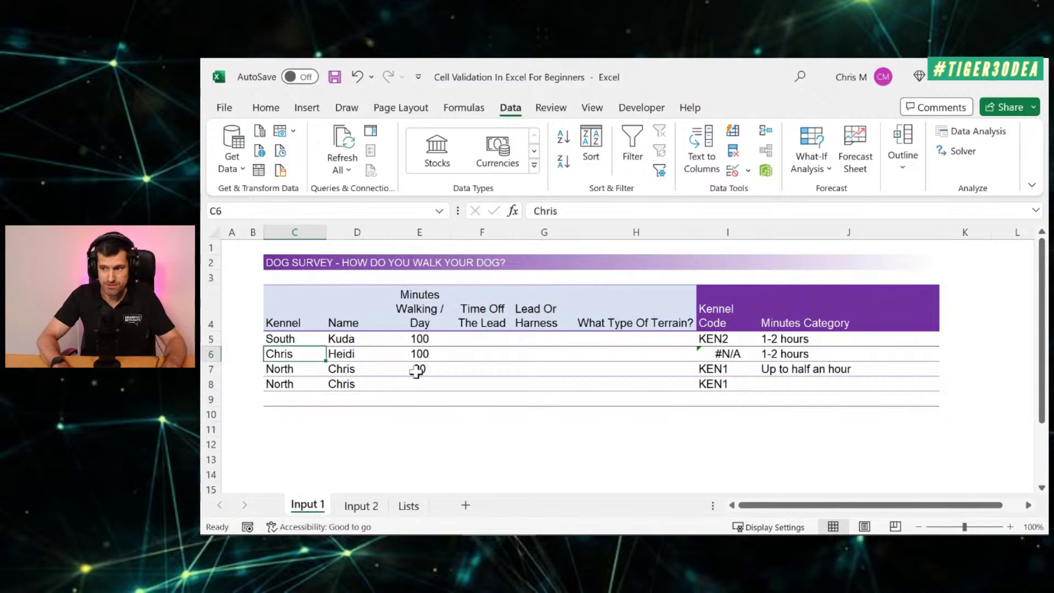
Step: Undo the invalid entry in Kennel cell C6
{"action": "type", "text": "z"}
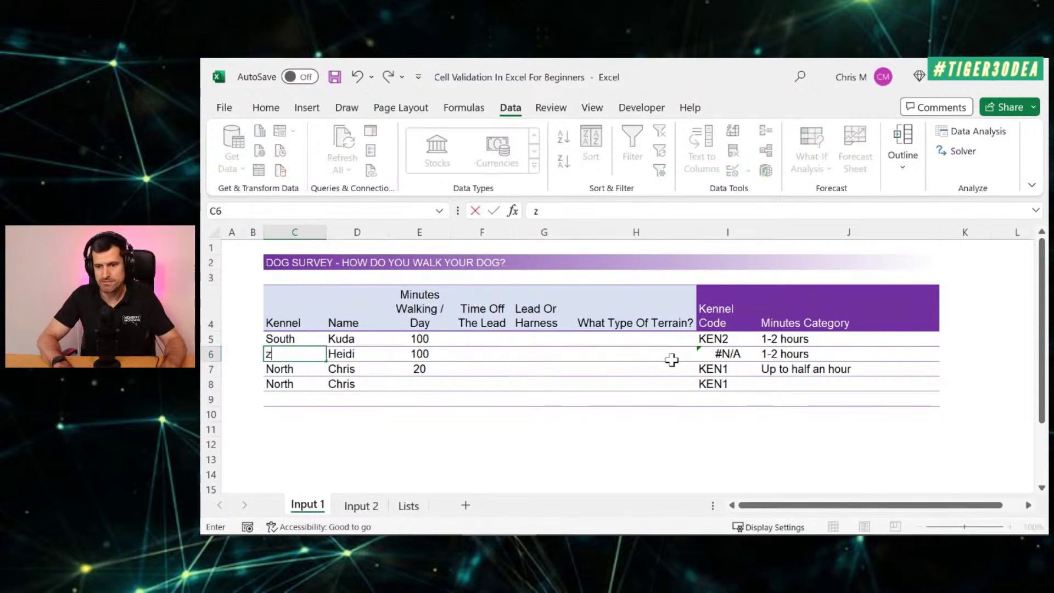
{"action": "key", "text": "Escape"}
{"action": "key", "text": "ctrl+z"}
{"action": "key", "text": "Up"}
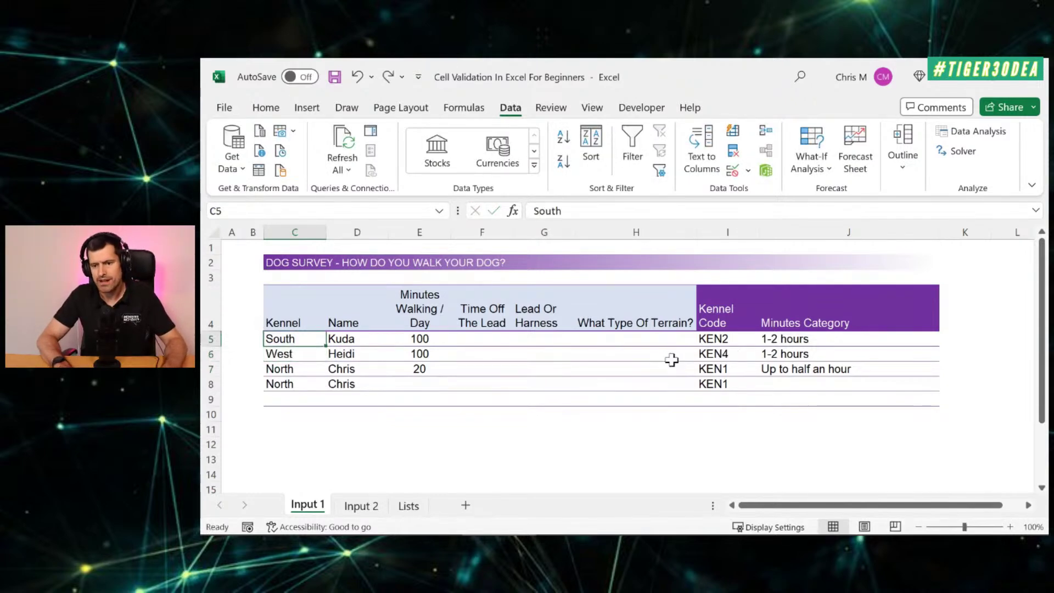
Step: Set the data validation of Kennel cells C5:C9 on Input 1 to allow only a list
{"action": "key", "text": "shift+Down"}
{"action": "key", "text": "shift+Down"}
{"action": "key", "text": "shift+Down"}
{"action": "key", "text": "shift+Down"}
{"action": "key", "text": "Up"}
{"action": "key", "text": "Down"}
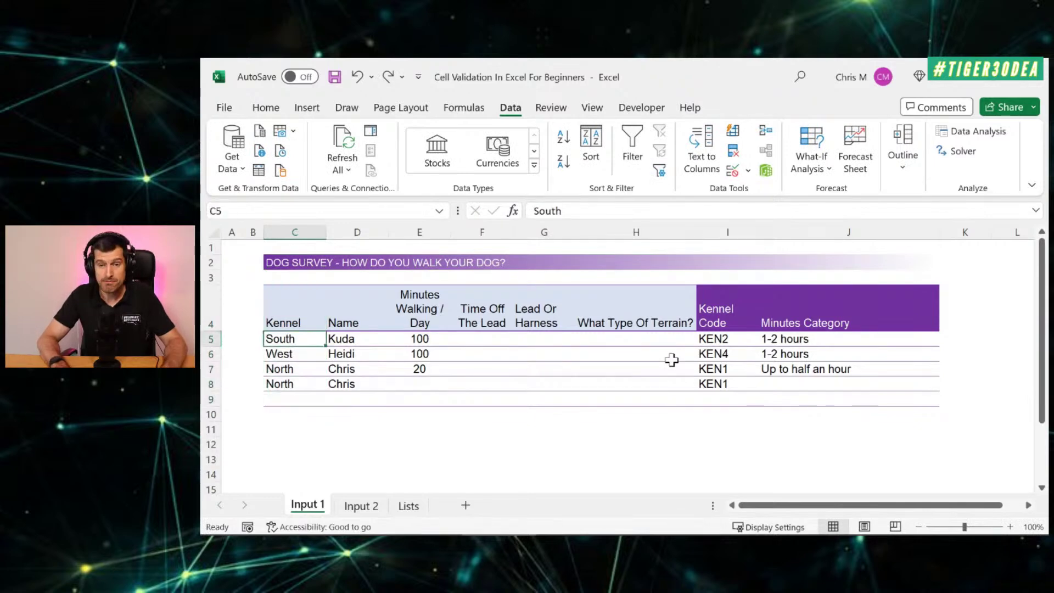
{"action": "key", "text": "shift+Down"}
{"action": "key", "text": "shift+Down"}
{"action": "key", "text": "shift+Down"}
{"action": "key", "text": "shift+Down"}
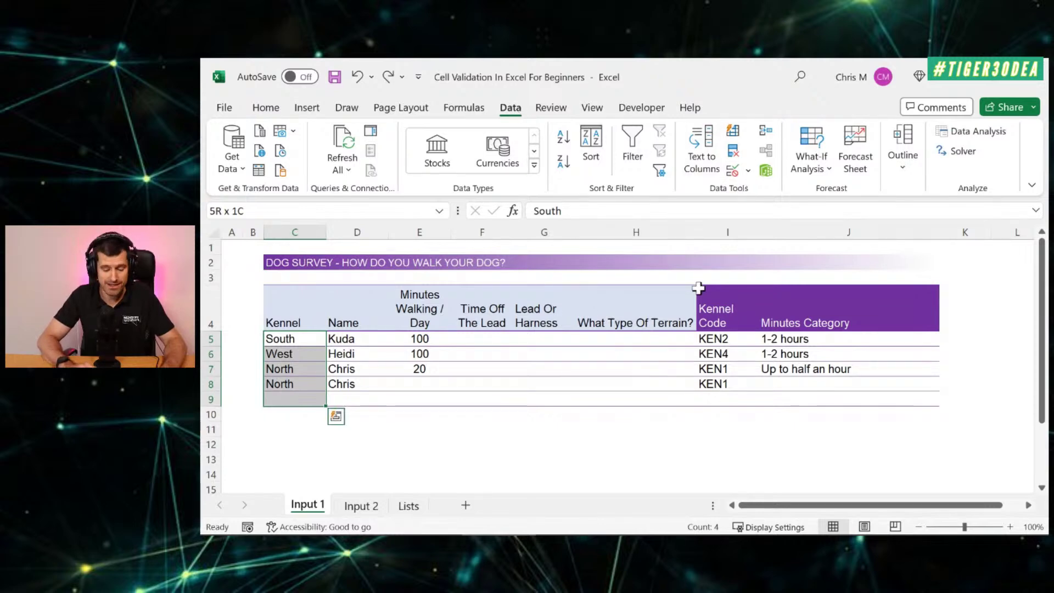
{"action": "key", "text": "alt"}
{"action": "key", "text": "a"}
{"action": "key", "text": "v"}
{"action": "key", "text": "v"}
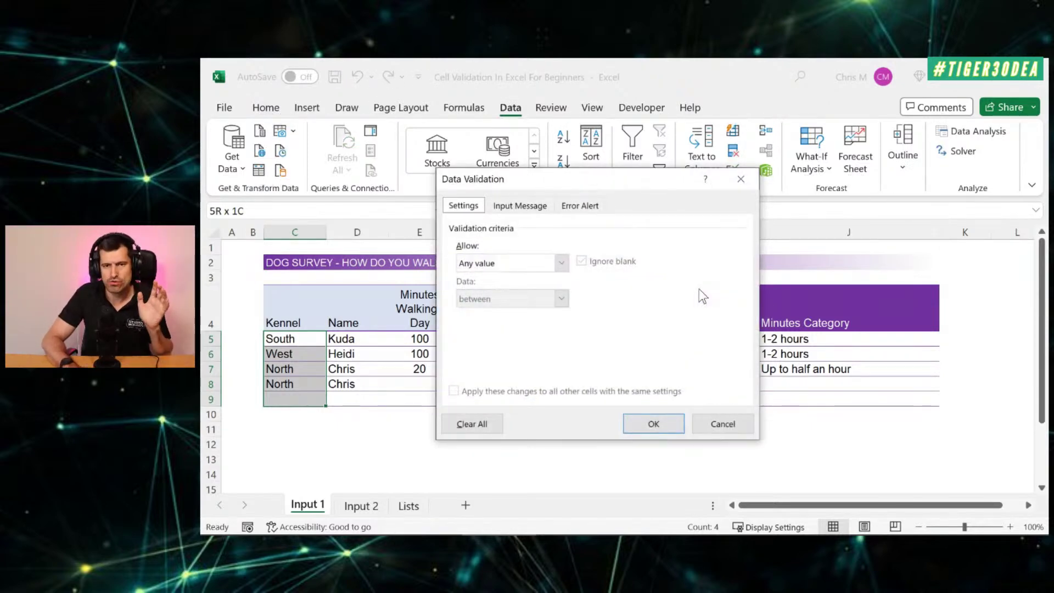
{"action": "left_click", "coordinate": [562, 261]}
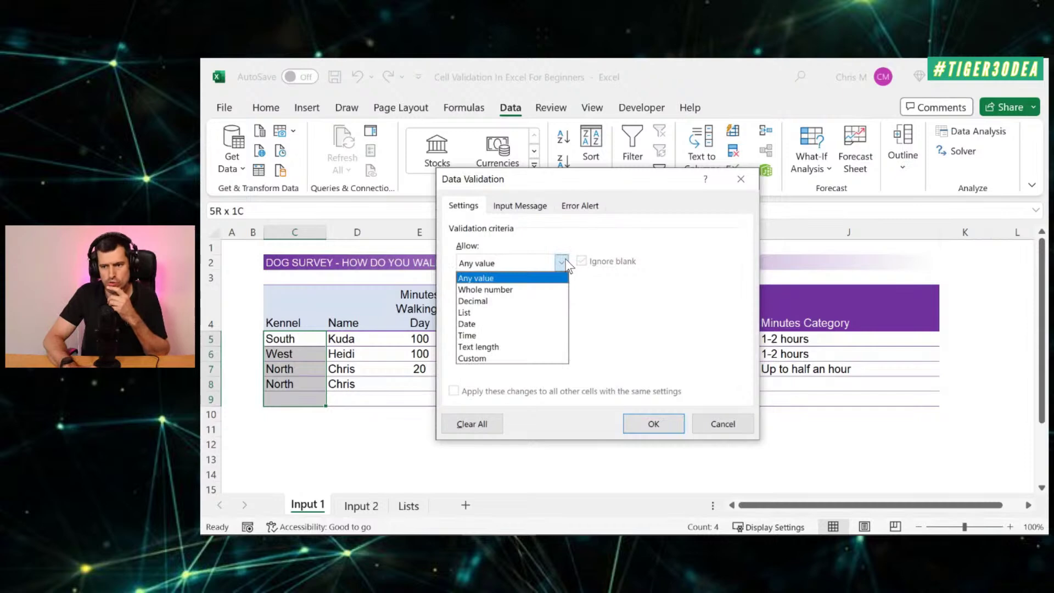
{"action": "left_click", "coordinate": [496, 311]}
Step: Use the kennel names in C5:C8 of the Lists sheet as the validation list source and apply the rule
{"action": "left_click", "coordinate": [655, 334]}
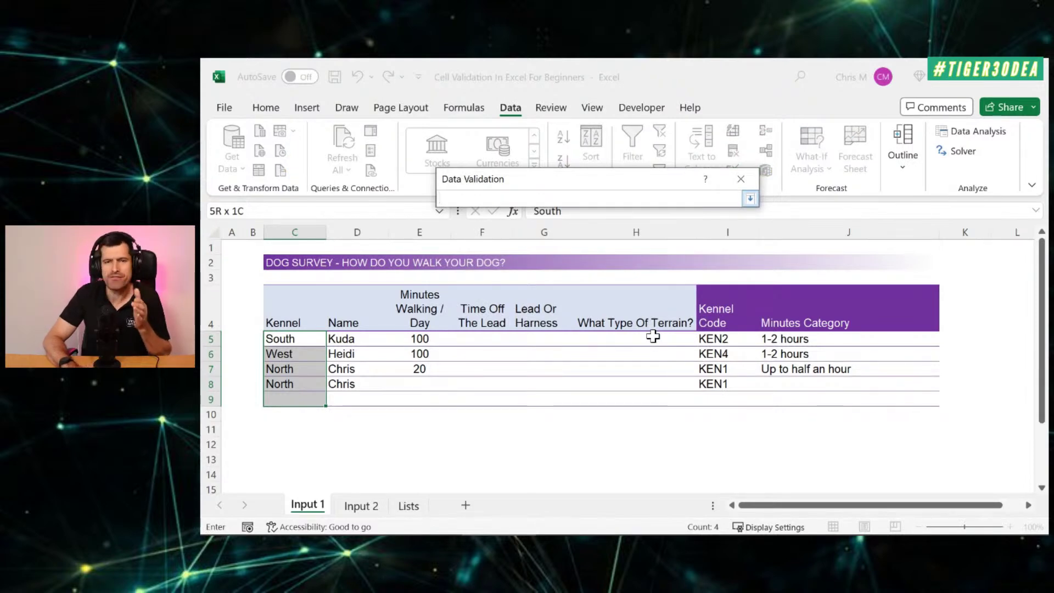
{"action": "left_click", "coordinate": [408, 506]}
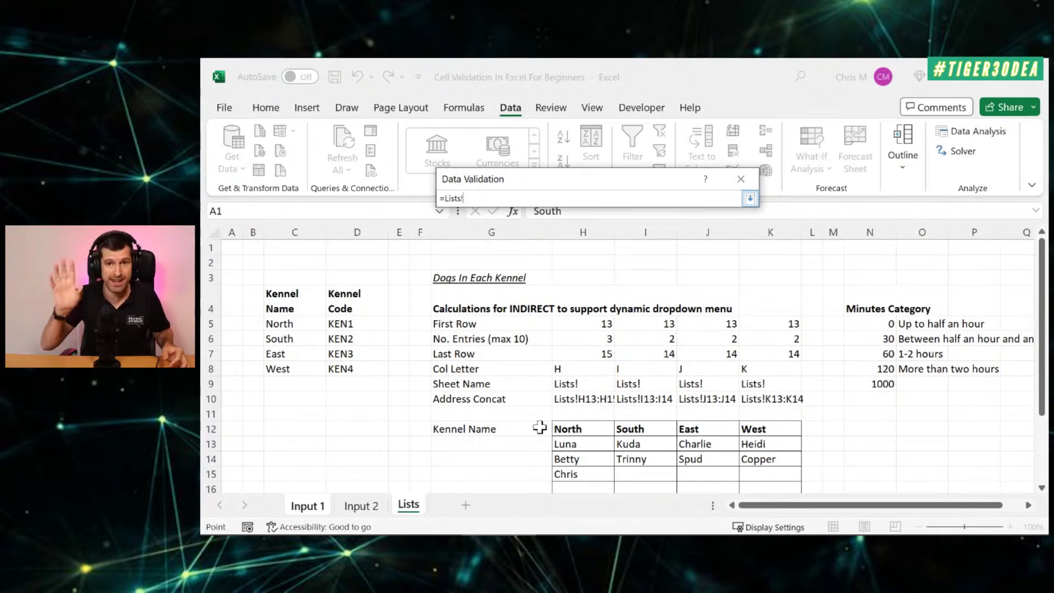
{"action": "left_click", "coordinate": [305, 316]}
{"action": "key", "text": "Down"}
{"action": "key", "text": "shift+Down"}
{"action": "key", "text": "shift+Down"}
{"action": "key", "text": "shift+Down"}
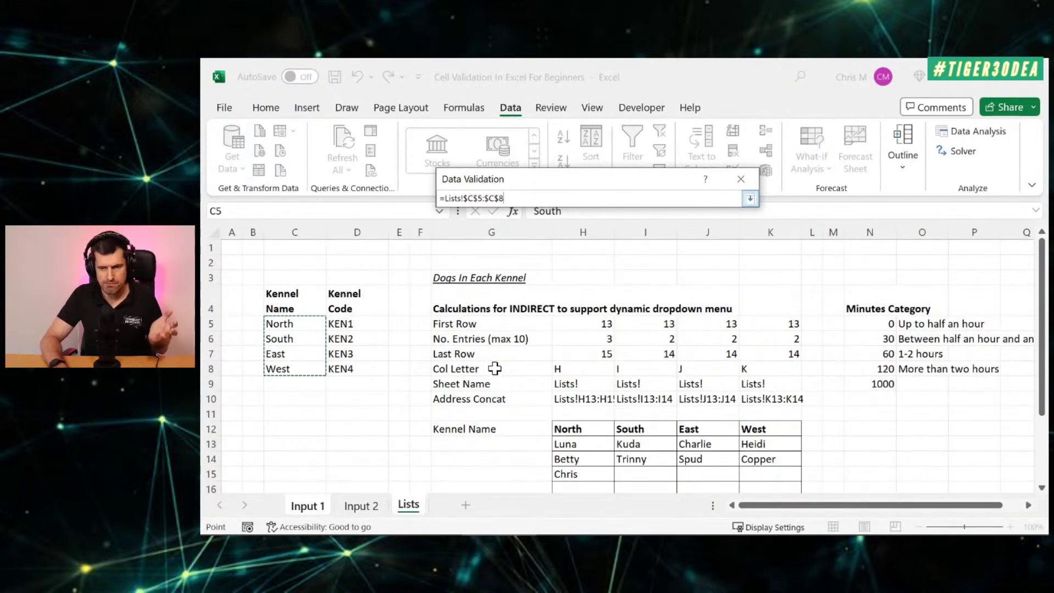
{"action": "key", "text": "Return"}
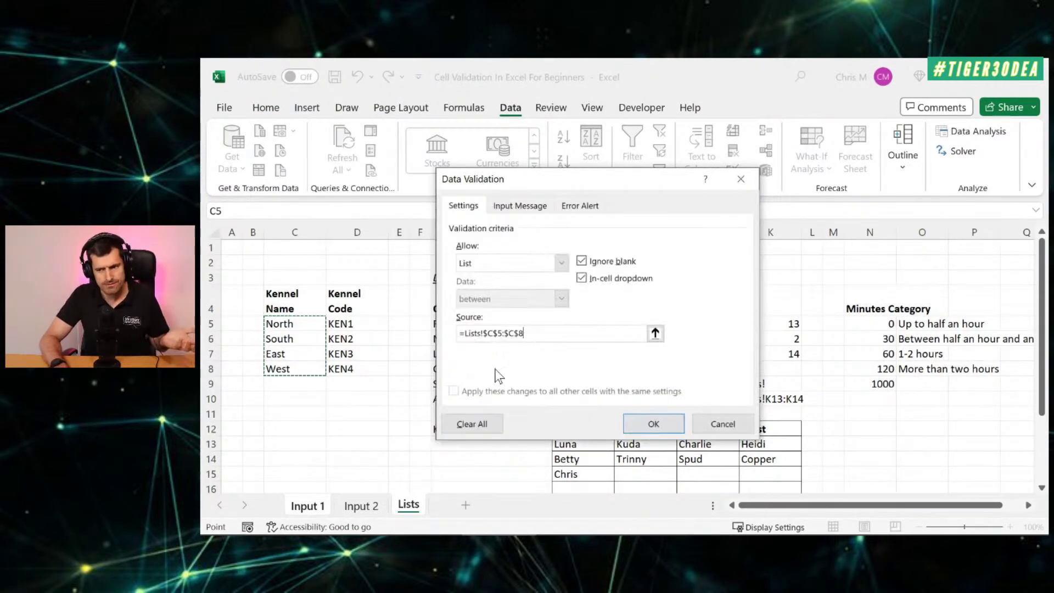
{"action": "key", "text": "Return"}
Step: Open the dropdown of Kennel cell C9 to review the kennels it offers, and close it without choosing
{"action": "key", "text": "Down"}
{"action": "key", "text": "Down"}
{"action": "key", "text": "Down"}
{"action": "key", "text": "Down"}
{"action": "key", "text": "alt+Down"}
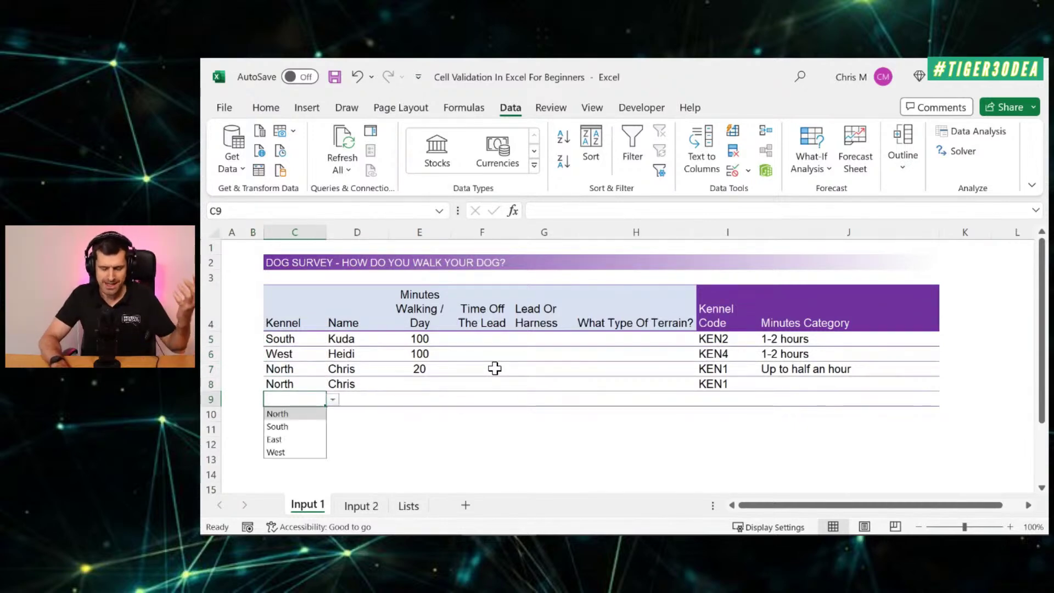
{"action": "key", "text": "Escape"}
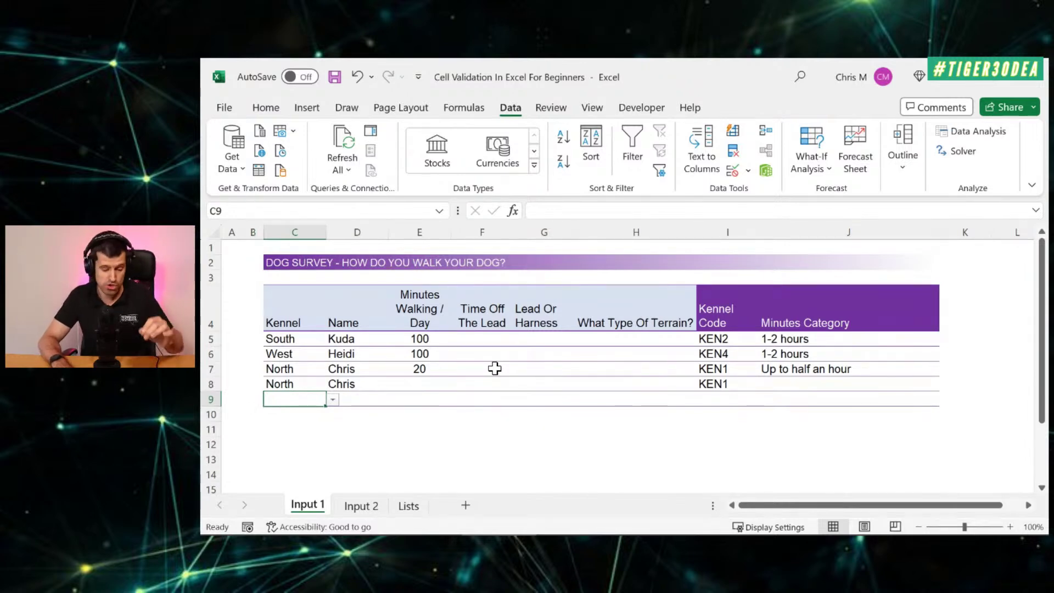
Step: Go through Kennel cells C5:C9 and check the dropdown choices of the empty cell C9 once more
{"action": "key", "text": "Up"}
{"action": "key", "text": "Up"}
{"action": "key", "text": "Up"}
{"action": "key", "text": "Up"}
{"action": "key", "text": "Down"}
{"action": "key", "text": "Down"}
{"action": "key", "text": "Down"}
{"action": "key", "text": "Down"}
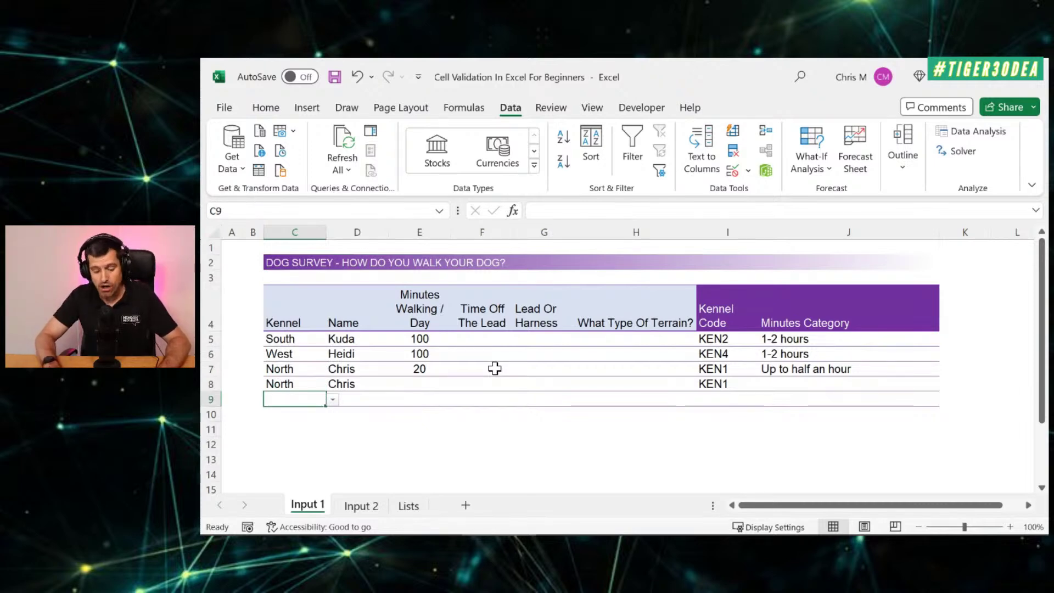
{"action": "key", "text": "alt+Down"}
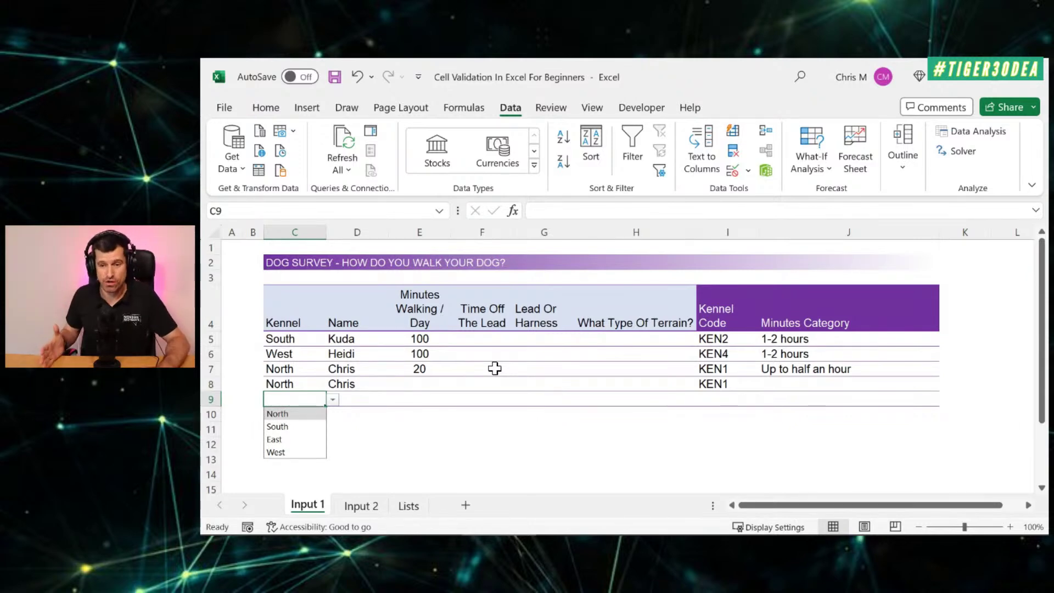
{"action": "key", "text": "Escape"}
Step: Choose West from the dropdown in Kennel cell C9, and clear the cell again
{"action": "key", "text": "Up"}
{"action": "key", "text": "Up"}
{"action": "key", "text": "Down"}
{"action": "key", "text": "Down"}
{"action": "key", "text": "alt+Down"}
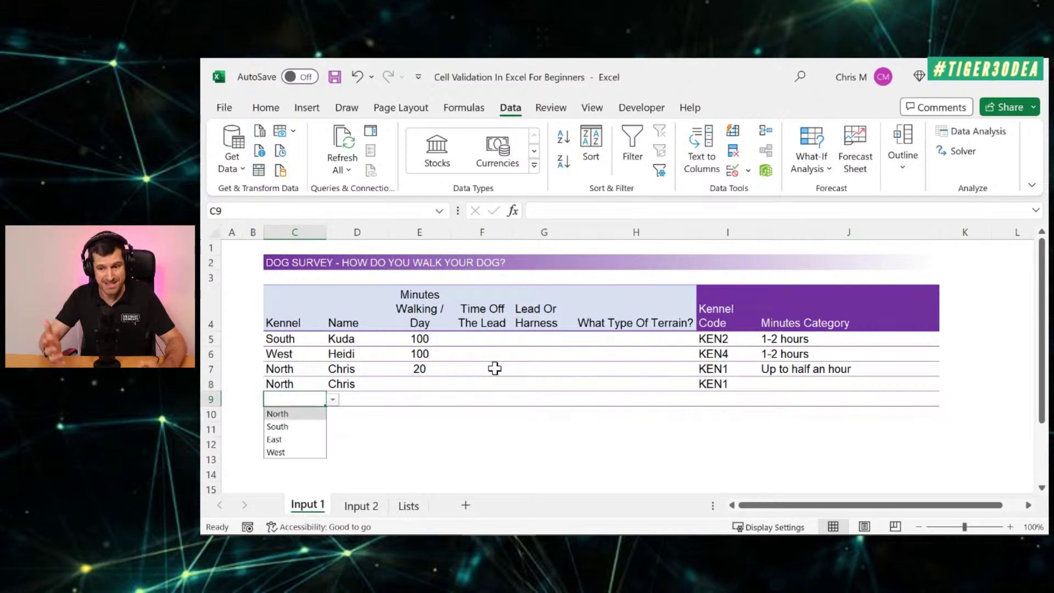
{"action": "key", "text": "Down"}
{"action": "key", "text": "Down"}
{"action": "key", "text": "Down"}
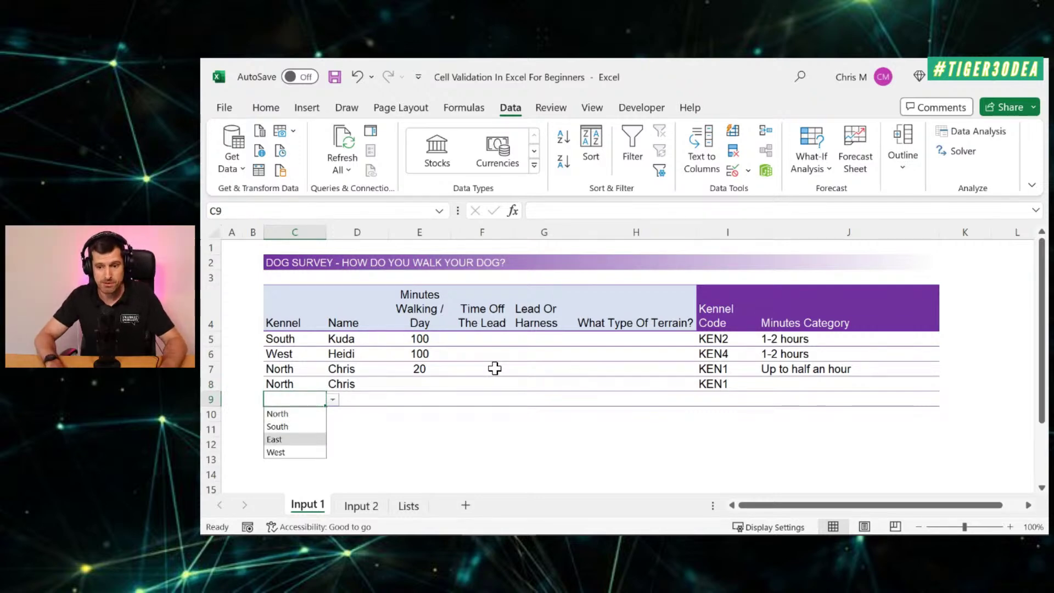
{"action": "key", "text": "Return"}
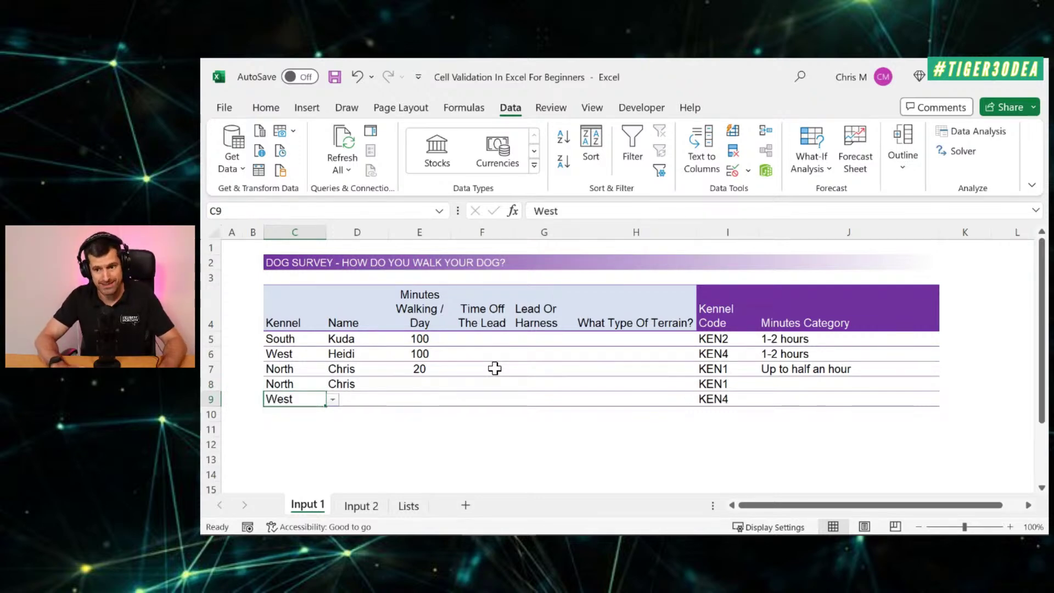
{"action": "key", "text": "Delete"}
Step: Review the data validation settings of Lead Or Harness cells G5:G9 and close them without changes
{"action": "key", "text": "Up"}
{"action": "key", "text": "Up"}
{"action": "key", "text": "Up"}
{"action": "key", "text": "Up"}
{"action": "key", "text": "Right"}
{"action": "key", "text": "Right"}
{"action": "key", "text": "Right"}
{"action": "key", "text": "Right"}
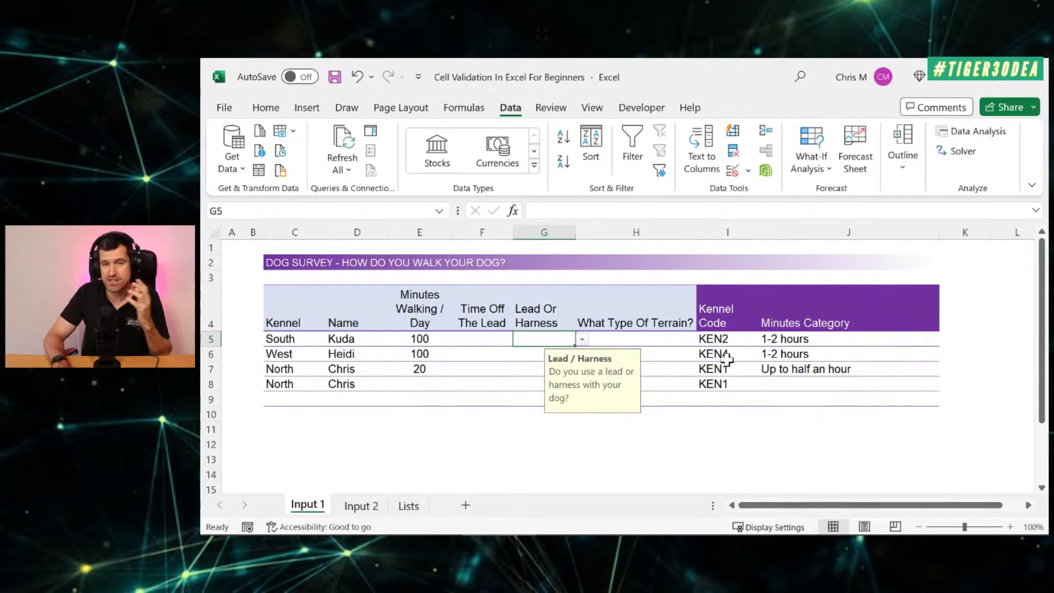
{"action": "key", "text": "shift+Down"}
{"action": "key", "text": "shift+Down"}
{"action": "key", "text": "shift+Down"}
{"action": "key", "text": "shift+Down"}
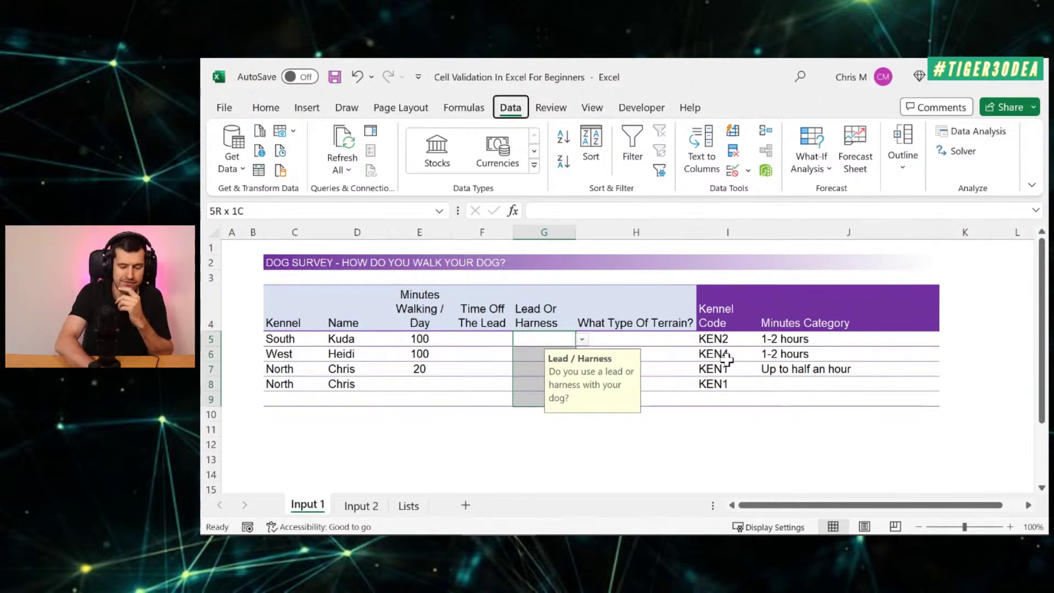
{"action": "key", "text": "alt+a"}
{"action": "key", "text": "v"}
{"action": "key", "text": "v"}
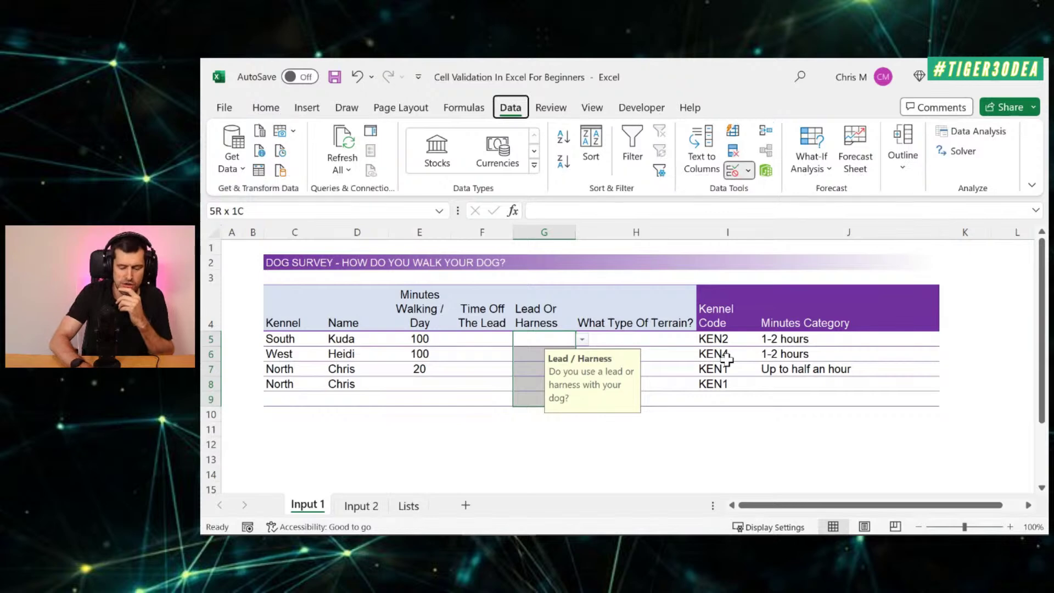
{"action": "left_click_drag", "start_coordinate": [606, 178], "coordinate": [903, 116]}
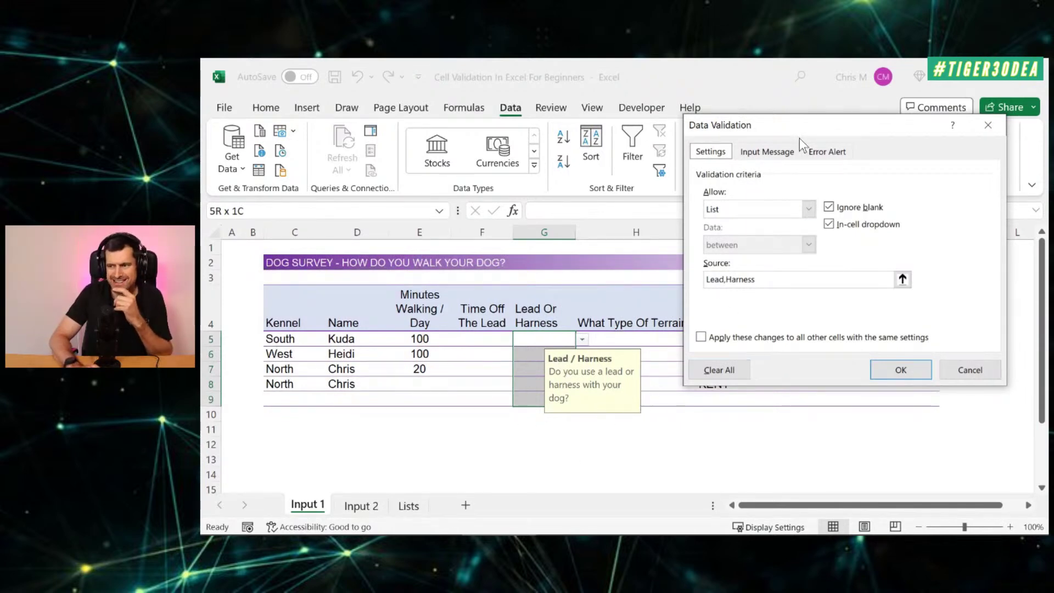
{"action": "left_click", "coordinate": [988, 125]}
Step: Select Lead Or Harness cells G5, G6 and G7 one at a time to view their input message
{"action": "left_click", "coordinate": [403, 367]}
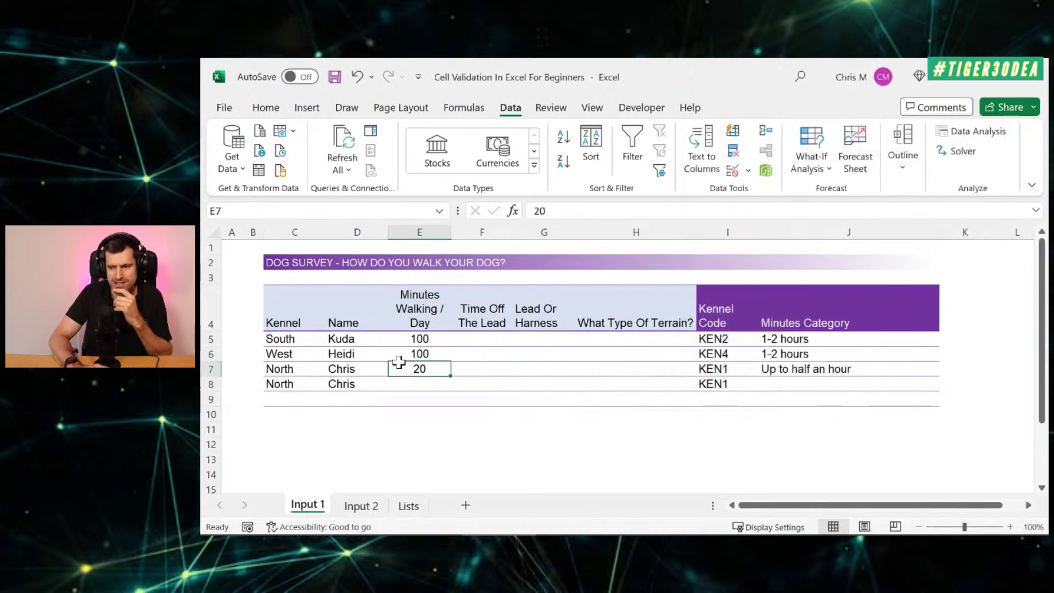
{"action": "left_click", "coordinate": [528, 341]}
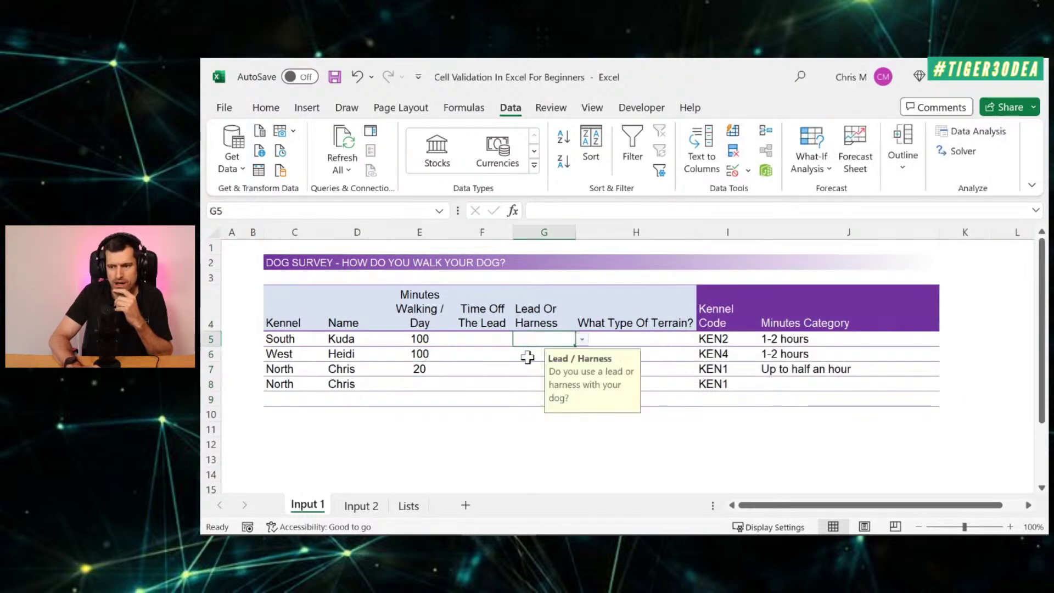
{"action": "left_click", "coordinate": [528, 355]}
{"action": "left_click", "coordinate": [527, 372]}
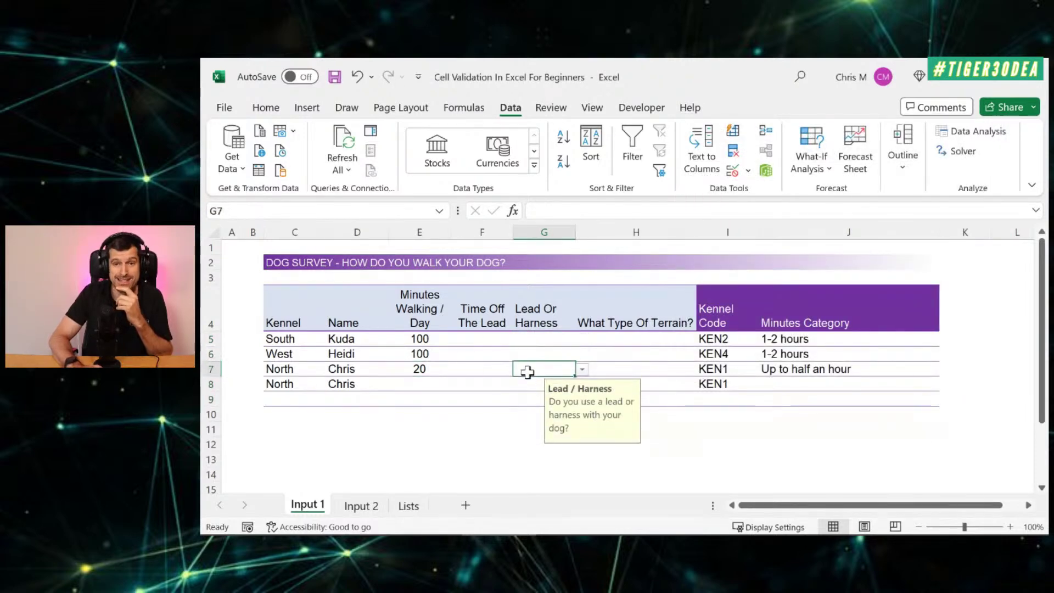
{"action": "left_click", "coordinate": [531, 339]}
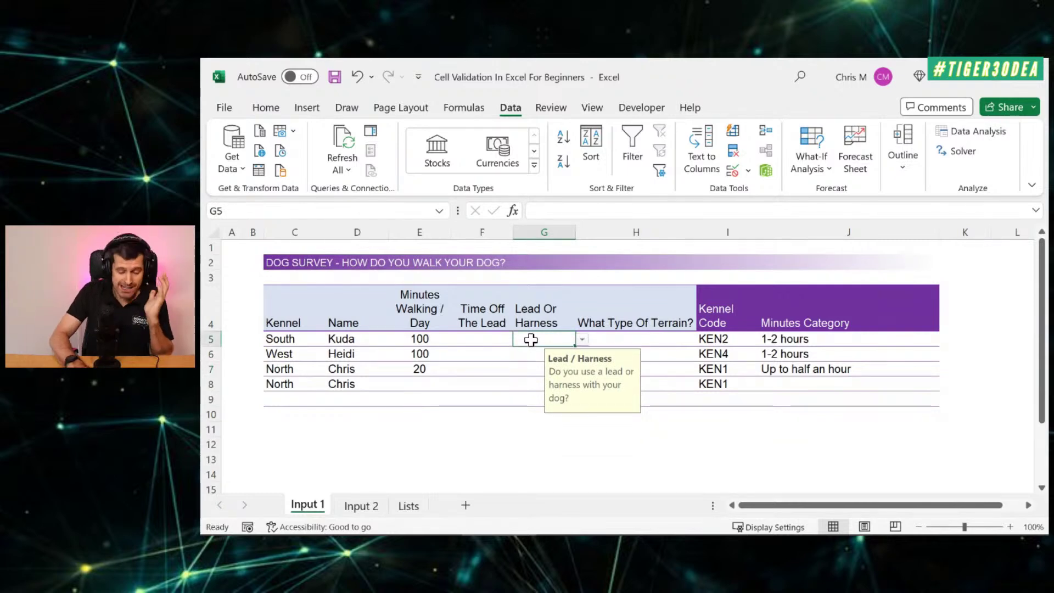
{"action": "key", "text": "alt"}
{"action": "key", "text": "a"}
{"action": "key", "text": "v"}
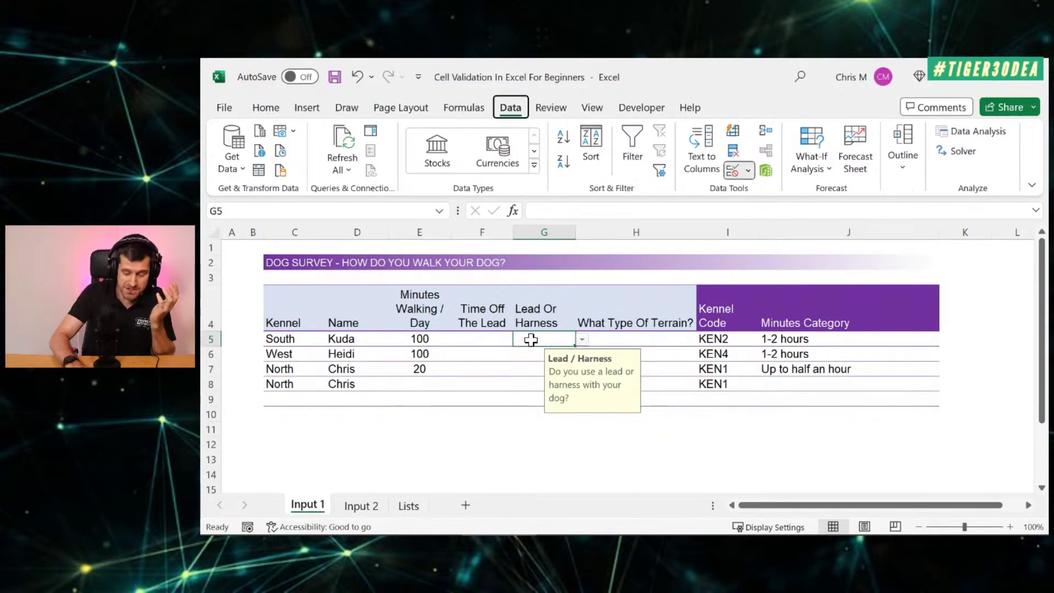
{"action": "key", "text": "Escape"}
{"action": "key", "text": "Escape"}
{"action": "key", "text": "Escape"}
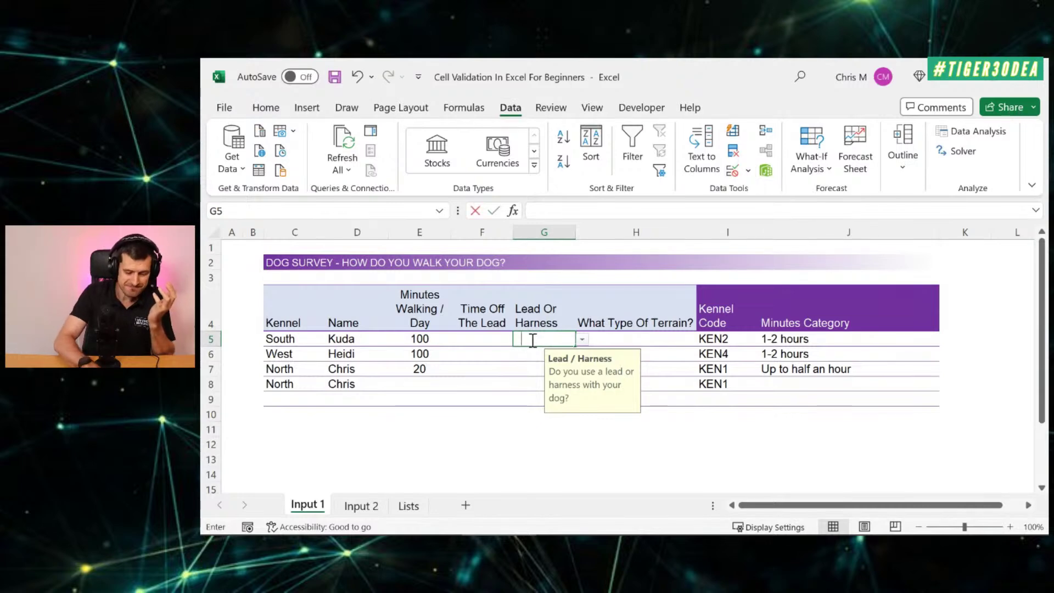
{"action": "type", "text": "avv"}
{"action": "key", "text": "Escape"}
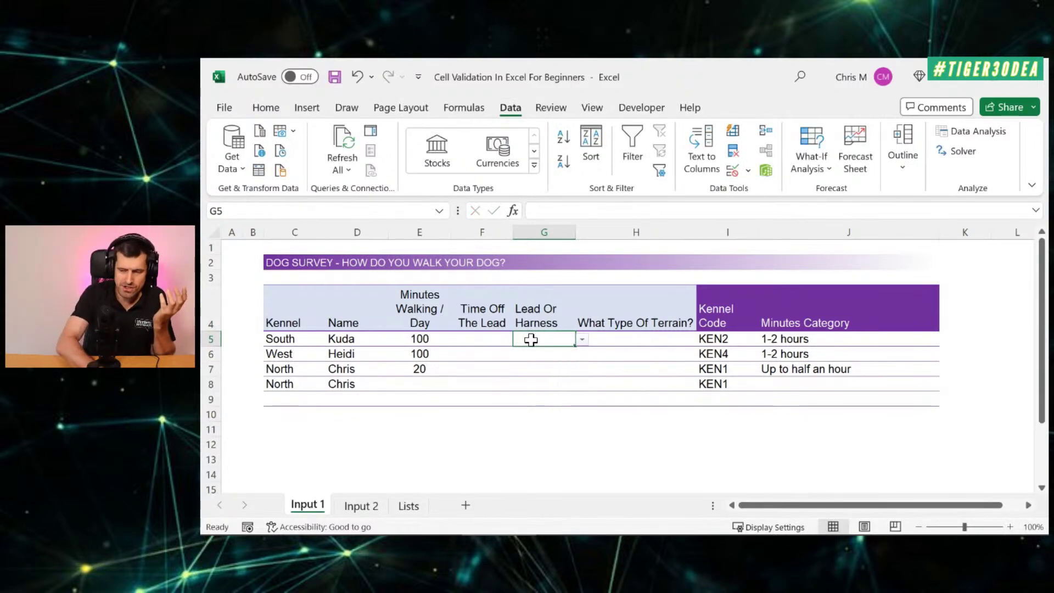
Step: Open the data validation of Lead Or Harness cell G5 and examine the title and text of its input message
{"action": "key", "text": "alt"}
{"action": "key", "text": "a"}
{"action": "key", "text": "v"}
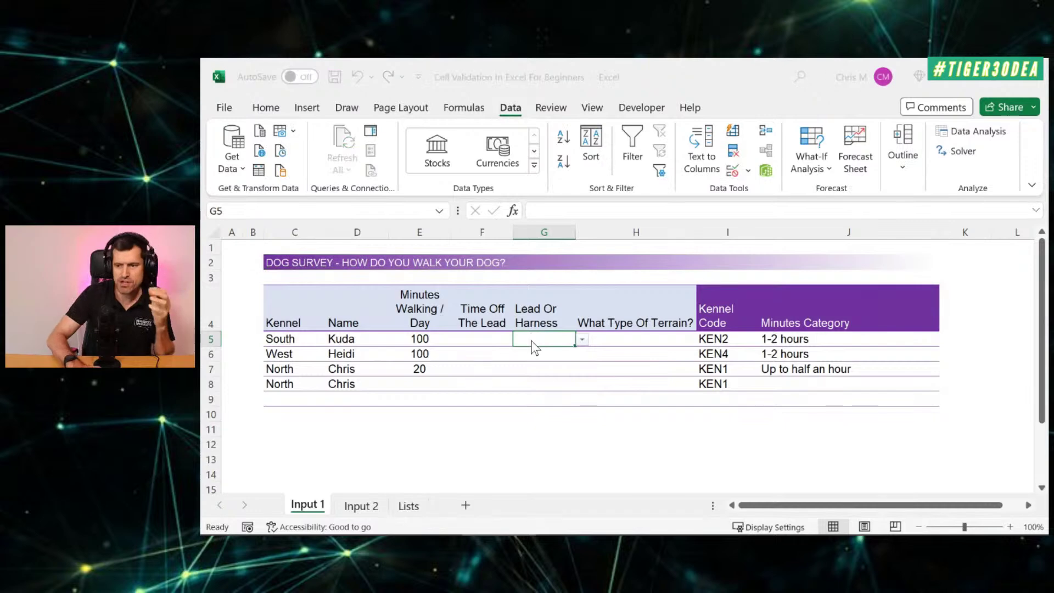
{"action": "key", "text": "v"}
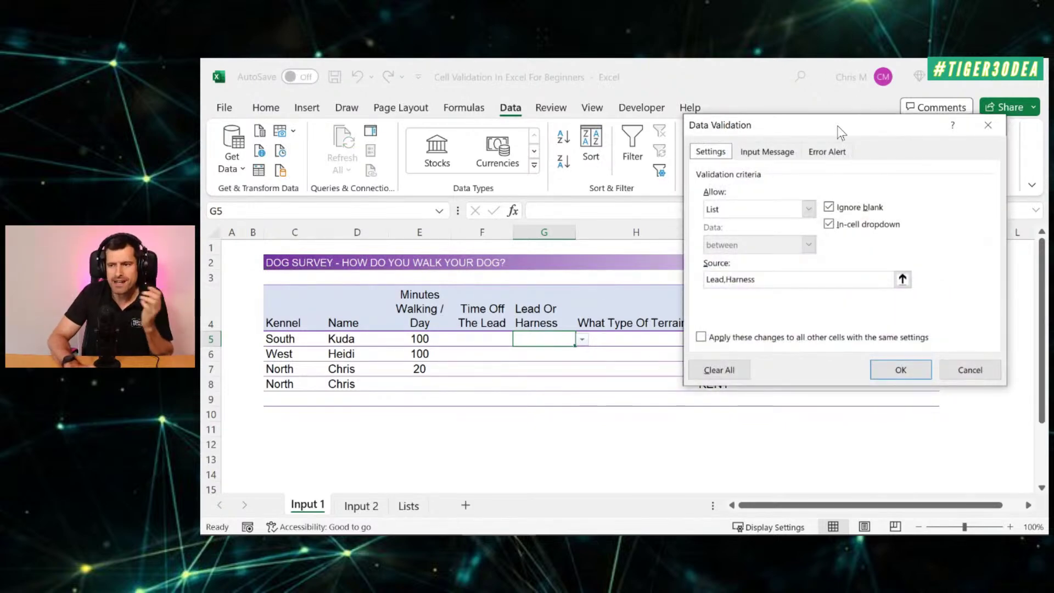
{"action": "left_click", "coordinate": [764, 153]}
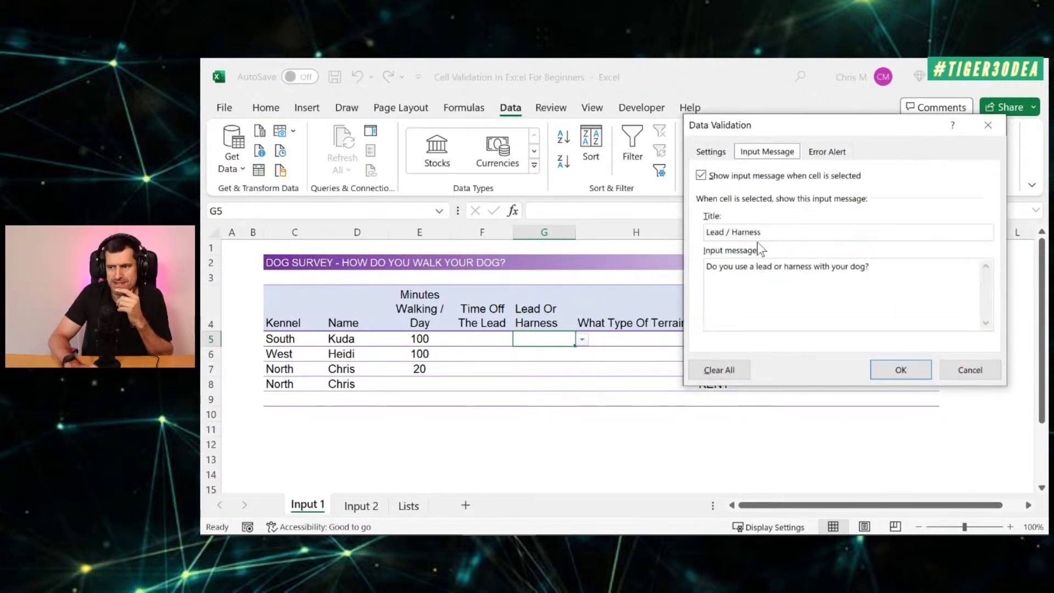
{"action": "left_click", "coordinate": [890, 270]}
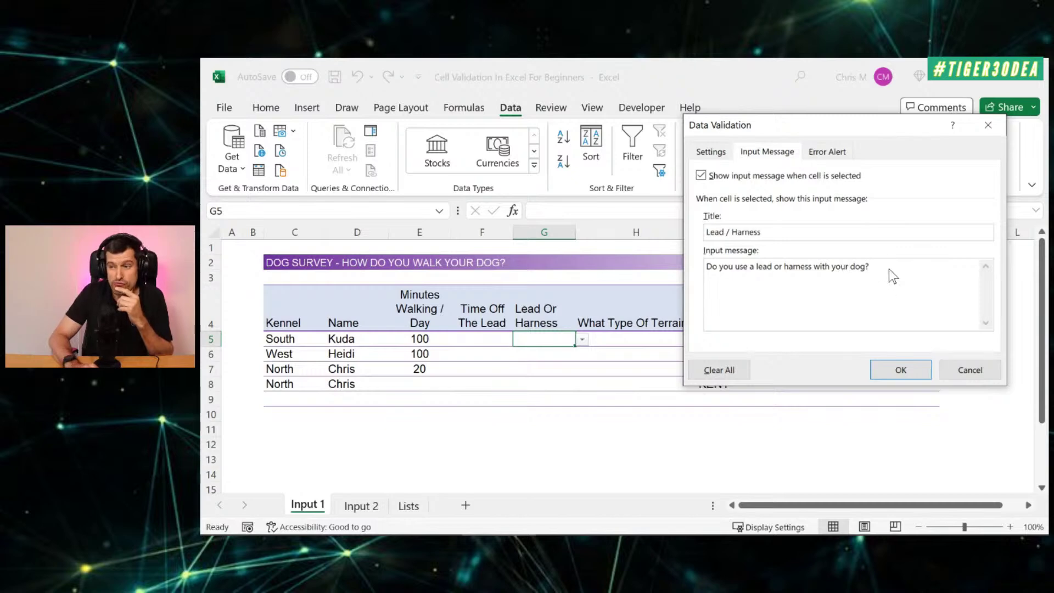
{"action": "left_click_drag", "start_coordinate": [872, 268], "coordinate": [703, 268]}
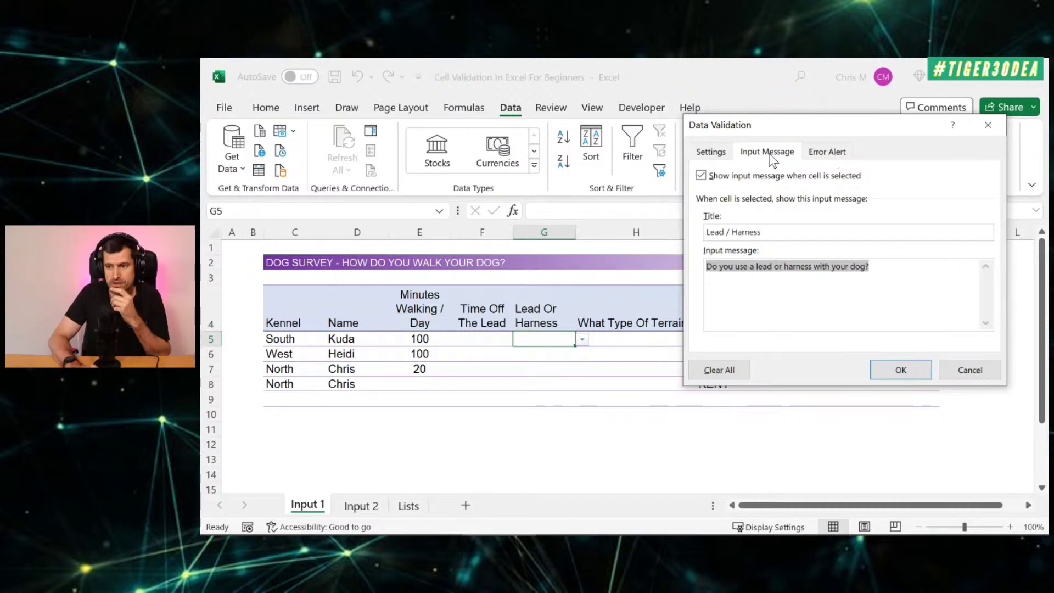
Step: Clear the list source in the validation criteria of cell G5 and allow any value
{"action": "left_click", "coordinate": [716, 151]}
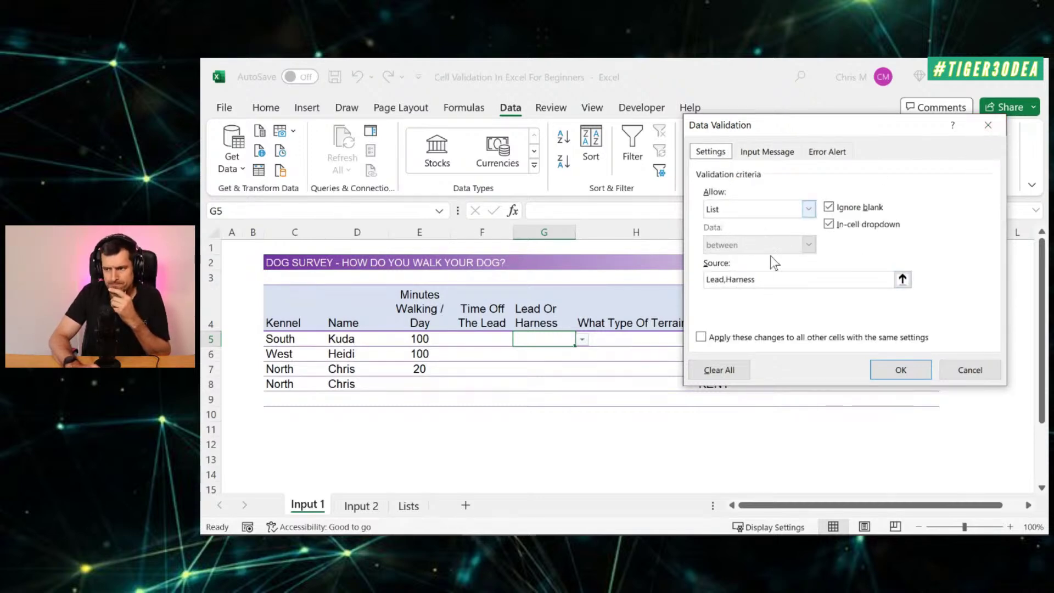
{"action": "left_click", "coordinate": [764, 279]}
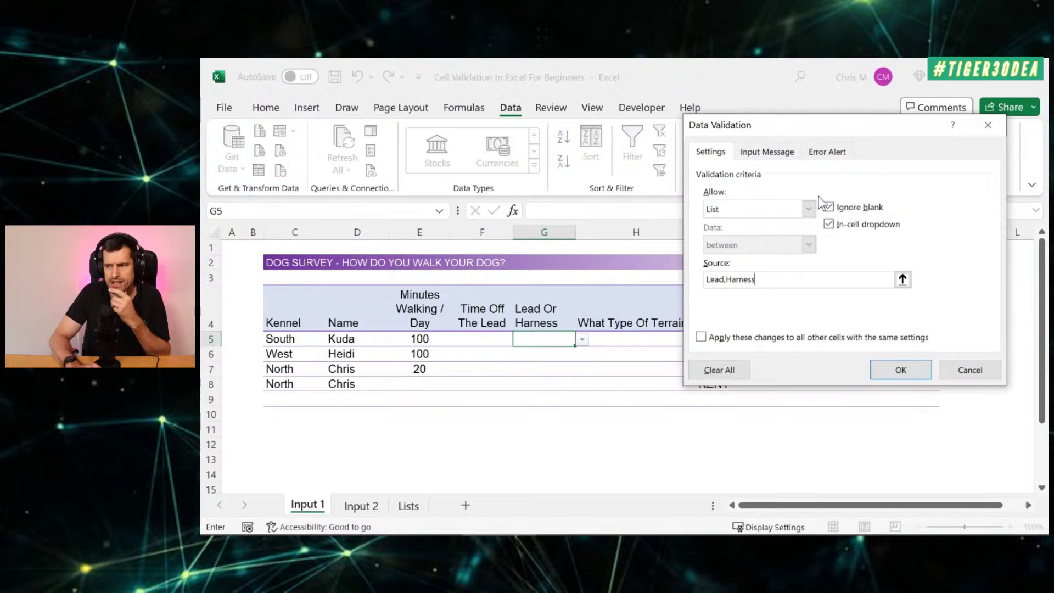
{"action": "left_click", "coordinate": [809, 209]}
{"action": "left_click", "coordinate": [866, 283]}
{"action": "left_click_drag", "start_coordinate": [866, 282], "coordinate": [767, 264]}
{"action": "key", "text": "BackSpace"}
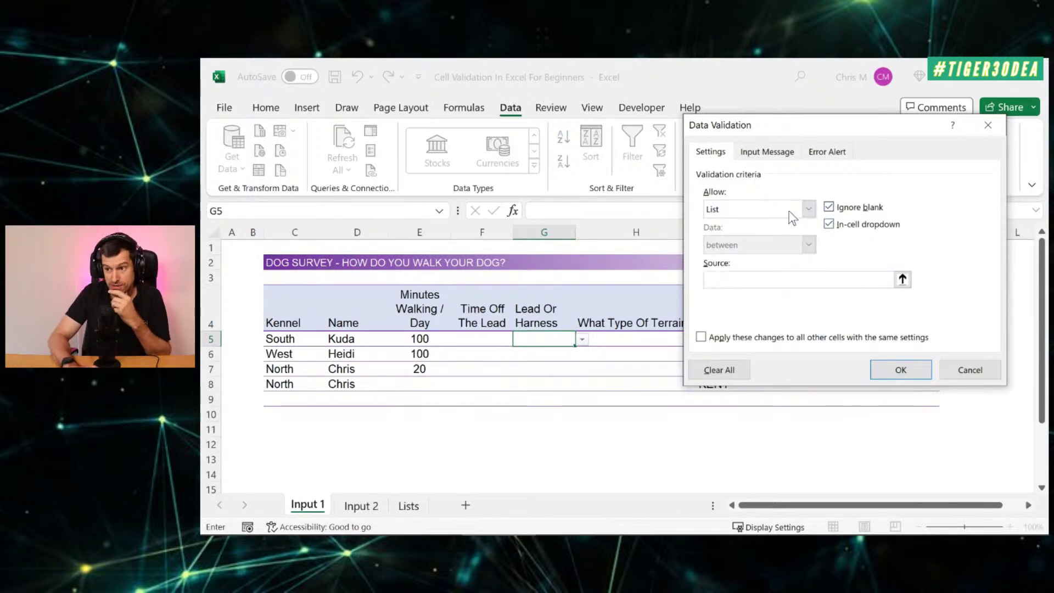
{"action": "left_click", "coordinate": [809, 204]}
{"action": "left_click", "coordinate": [793, 225]}
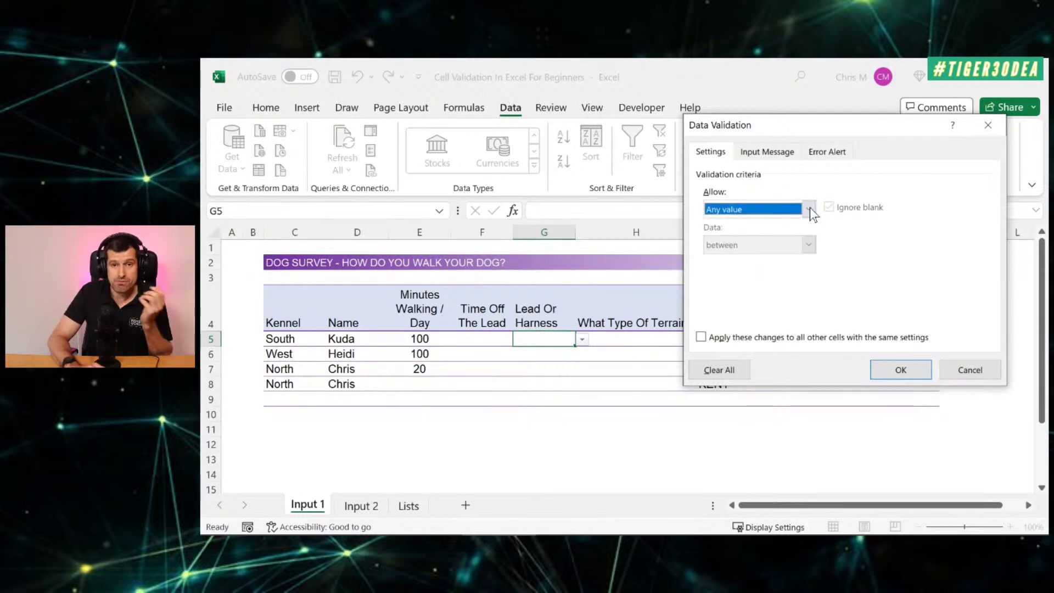
Step: Restrict cell G5 to a list with the source Lead,Harness, apply it, and check the cell's dropdown choices
{"action": "left_click", "coordinate": [809, 212]}
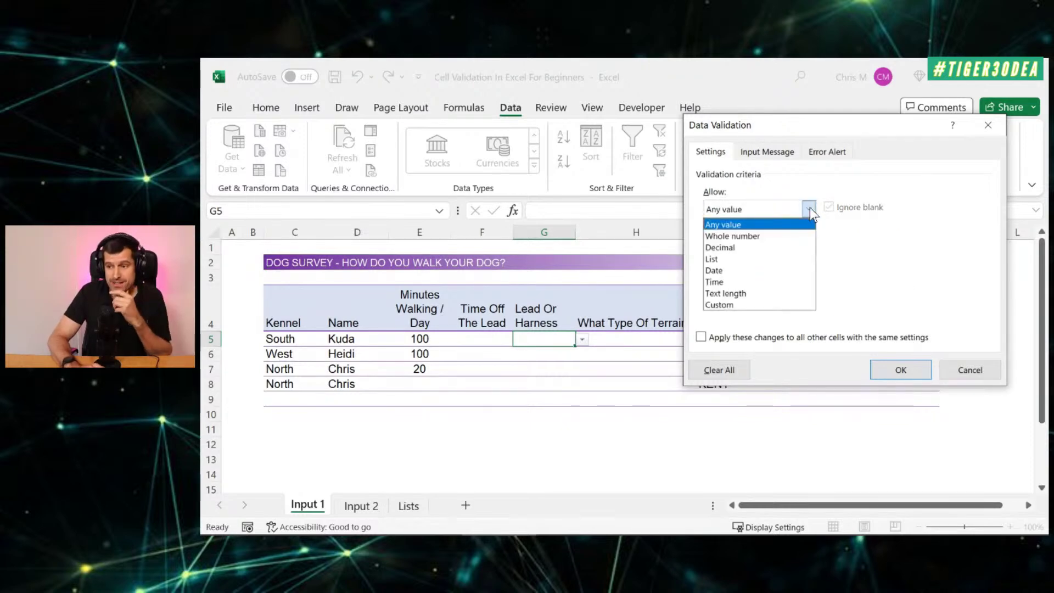
{"action": "left_click", "coordinate": [770, 257]}
{"action": "left_click", "coordinate": [733, 278]}
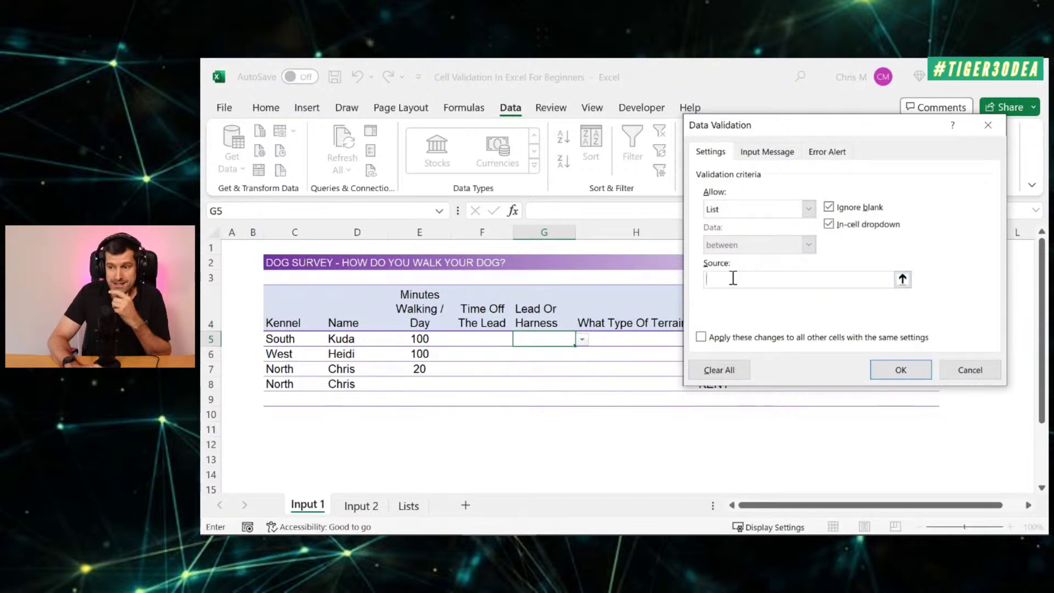
{"action": "type", "text": "Le"}
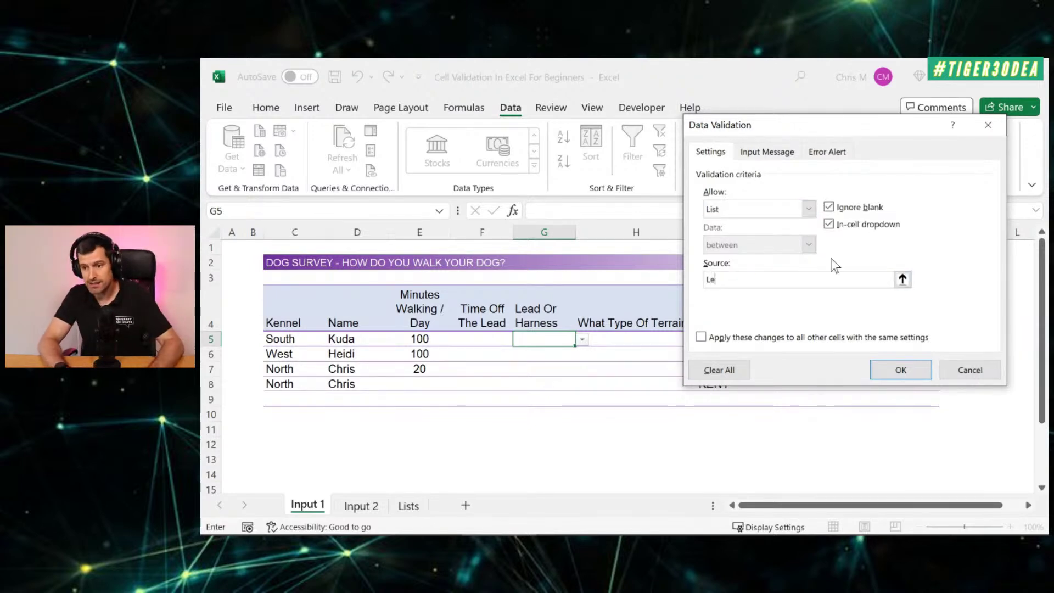
{"action": "type", "text": "ad,Harness"}
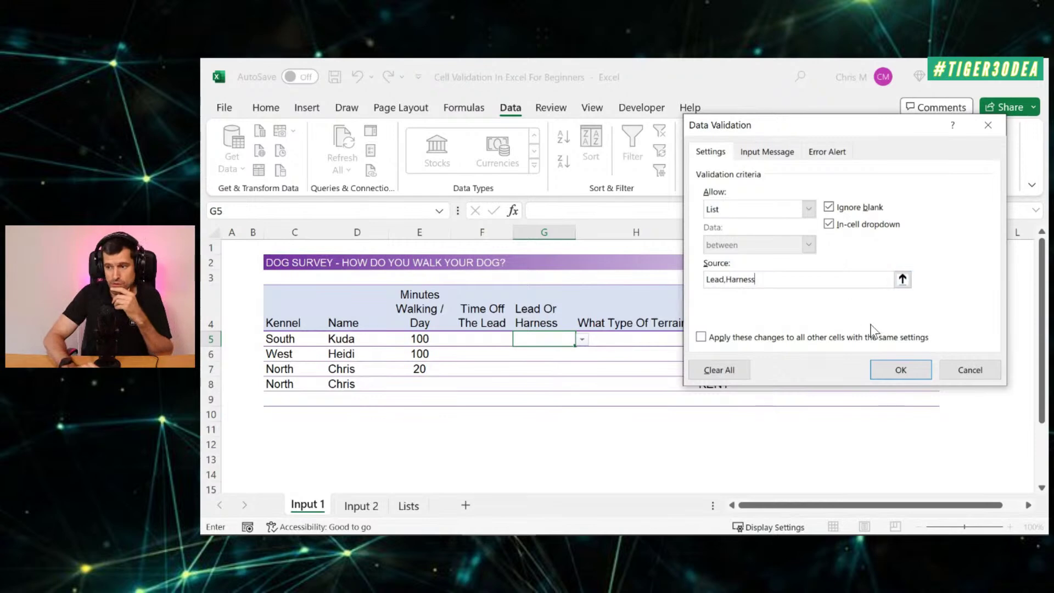
{"action": "left_click", "coordinate": [887, 364]}
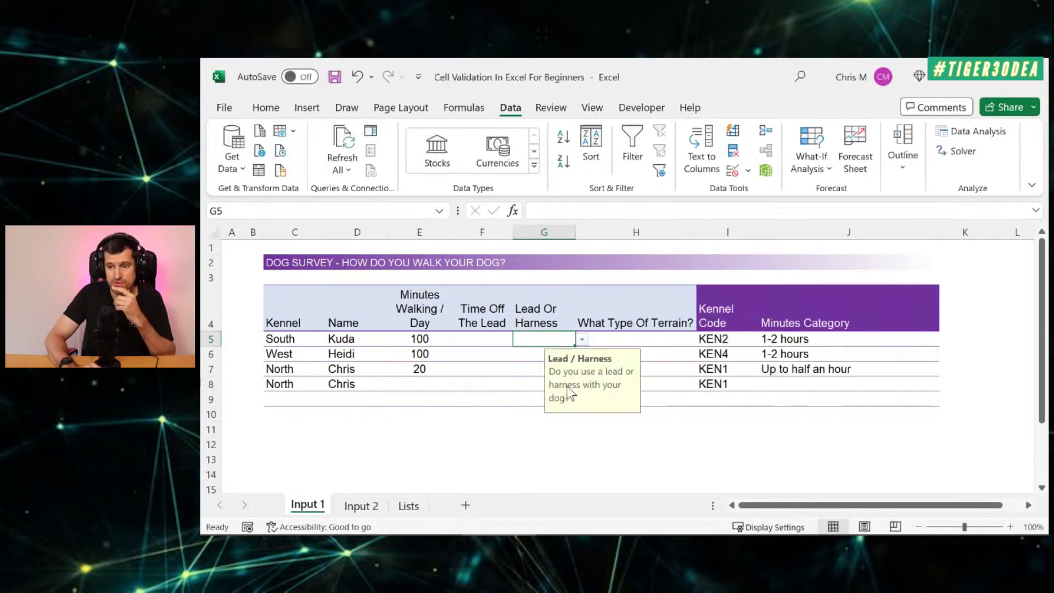
{"action": "left_click", "coordinate": [582, 340]}
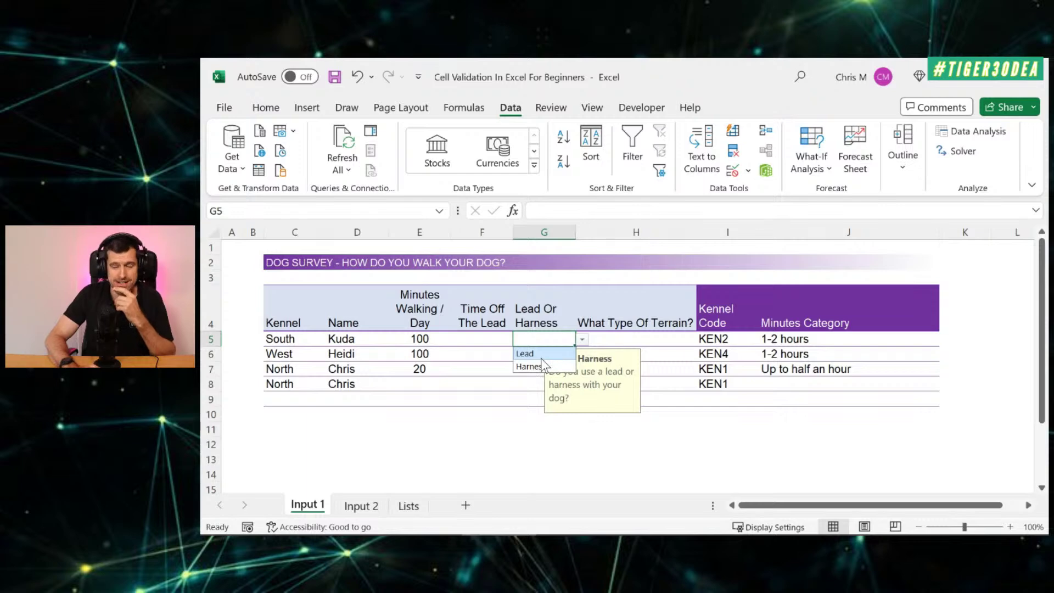
{"action": "left_click", "coordinate": [522, 385]}
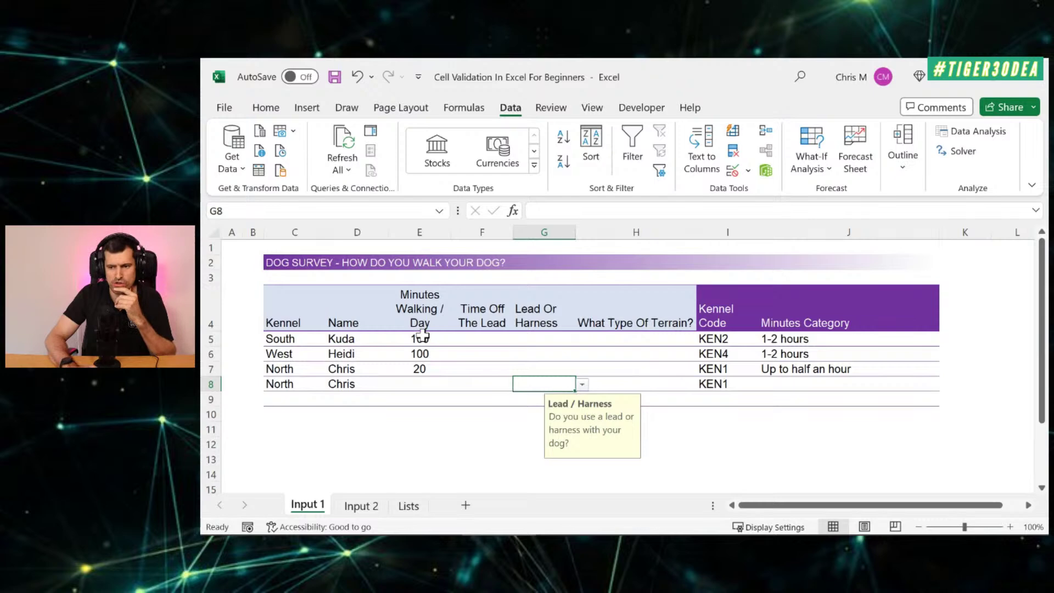
Step: Try to enter the text ljlj in Minutes Walking / Day cell E5 to test its error alert, and dismiss the alert
{"action": "left_click", "coordinate": [422, 336]}
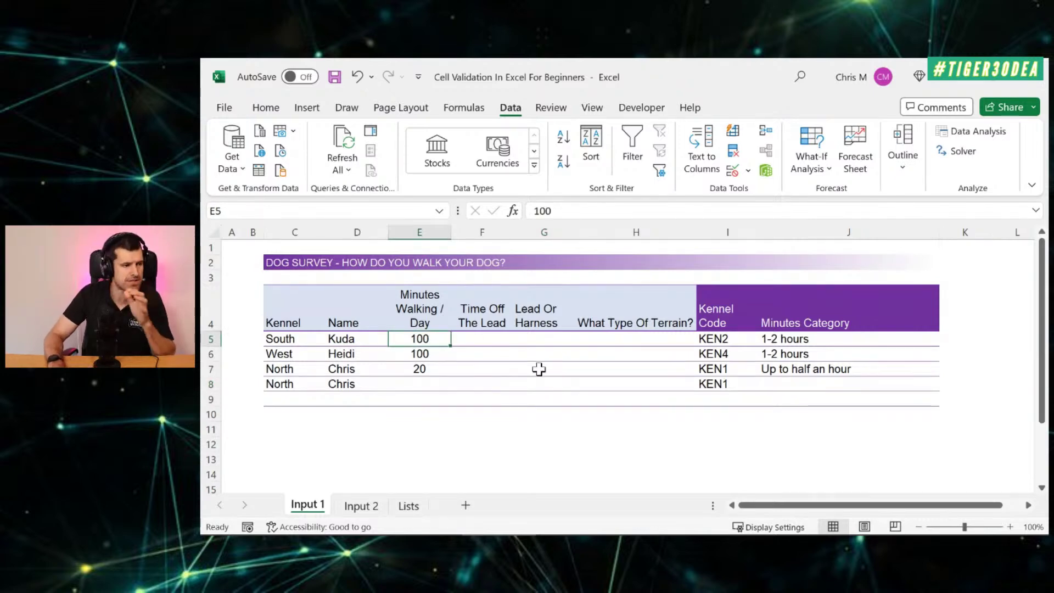
{"action": "key", "text": "Down"}
{"action": "key", "text": "Down"}
{"action": "key", "text": "Down"}
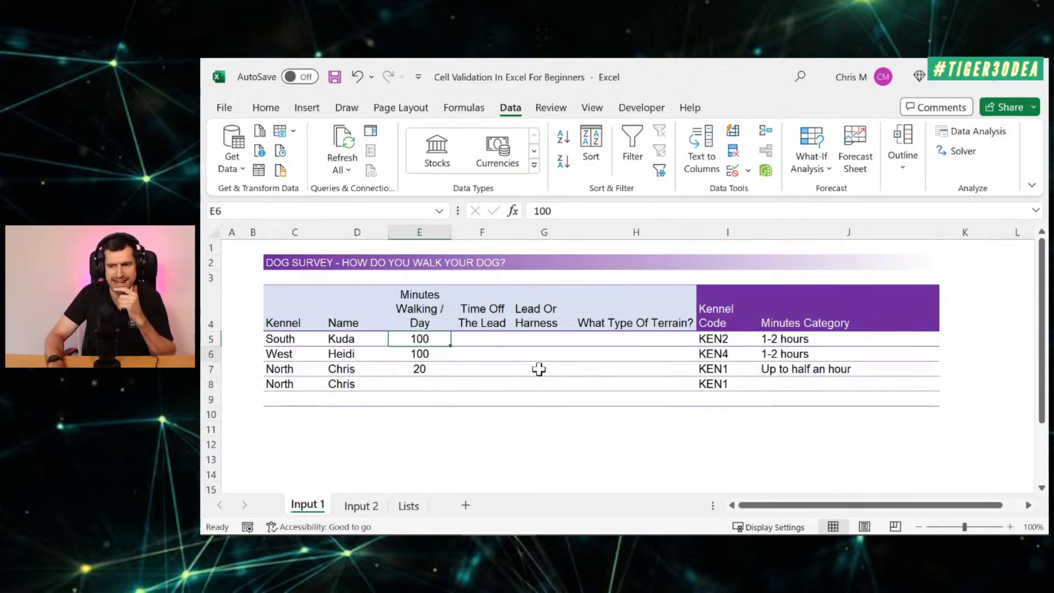
{"action": "key", "text": "Up"}
{"action": "key", "text": "Up"}
{"action": "key", "text": "Up"}
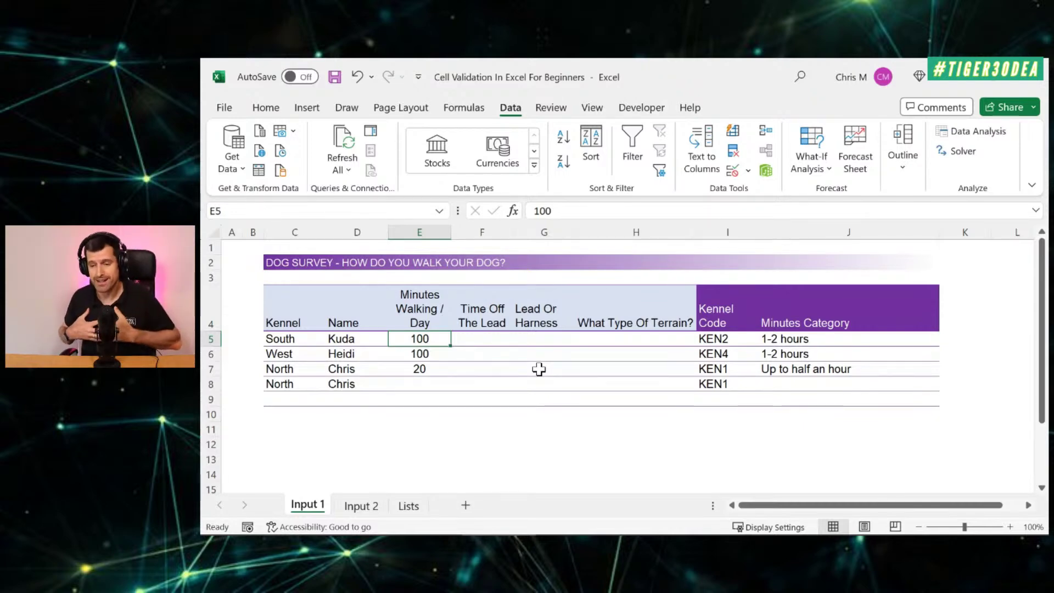
{"action": "type", "text": "ljlj"}
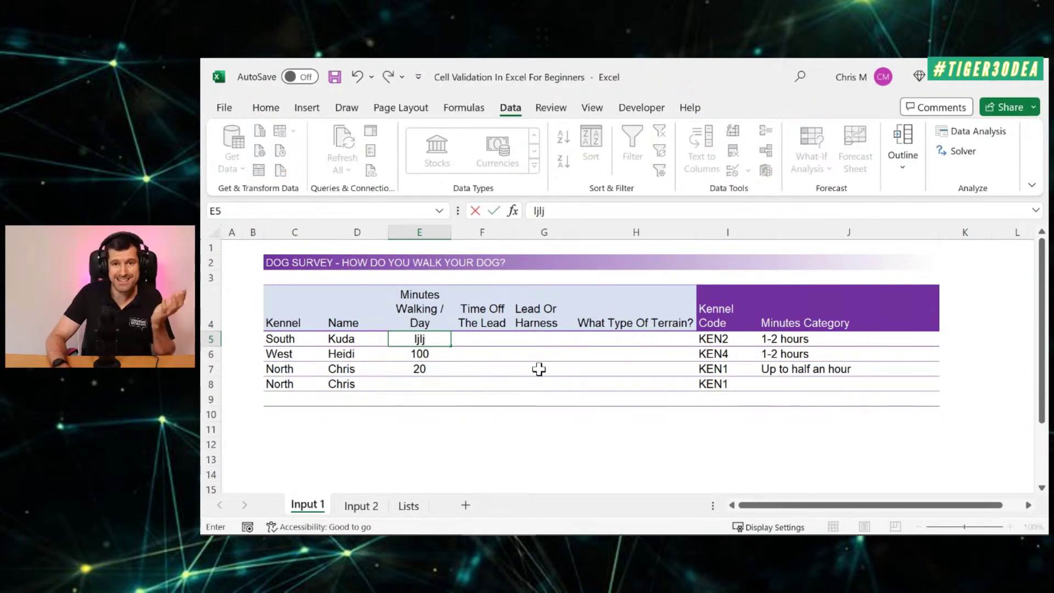
{"action": "key", "text": "Return"}
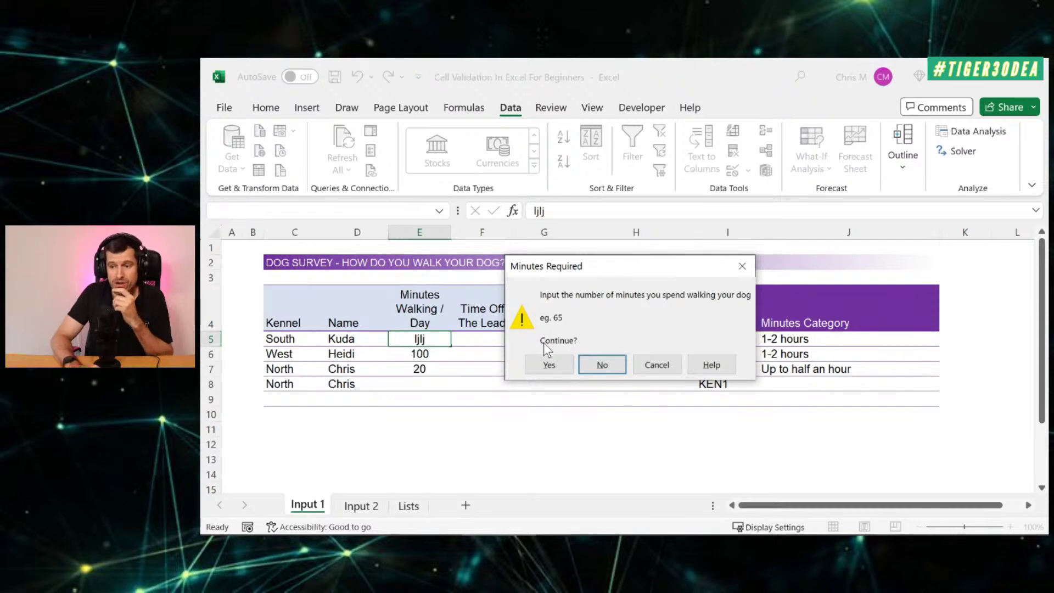
{"action": "left_click", "coordinate": [741, 267]}
Step: Open the data validation settings of cell E5 and move the dialog closer to the Minutes Walking / Day column
{"action": "key", "text": "alt"}
{"action": "key", "text": "a"}
{"action": "key", "text": "v"}
{"action": "key", "text": "v"}
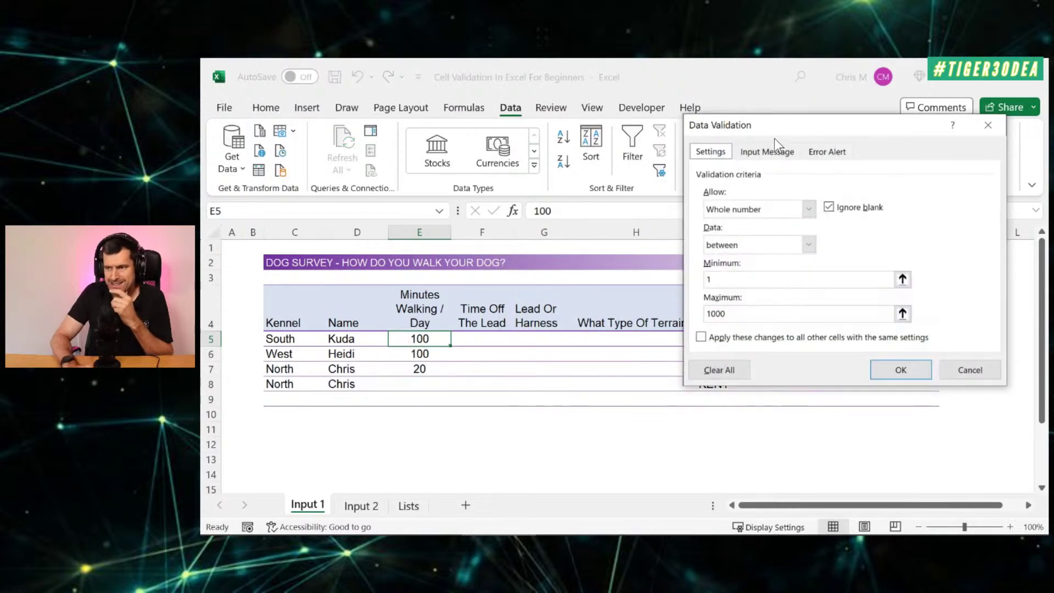
{"action": "left_click_drag", "start_coordinate": [778, 133], "coordinate": [634, 159]}
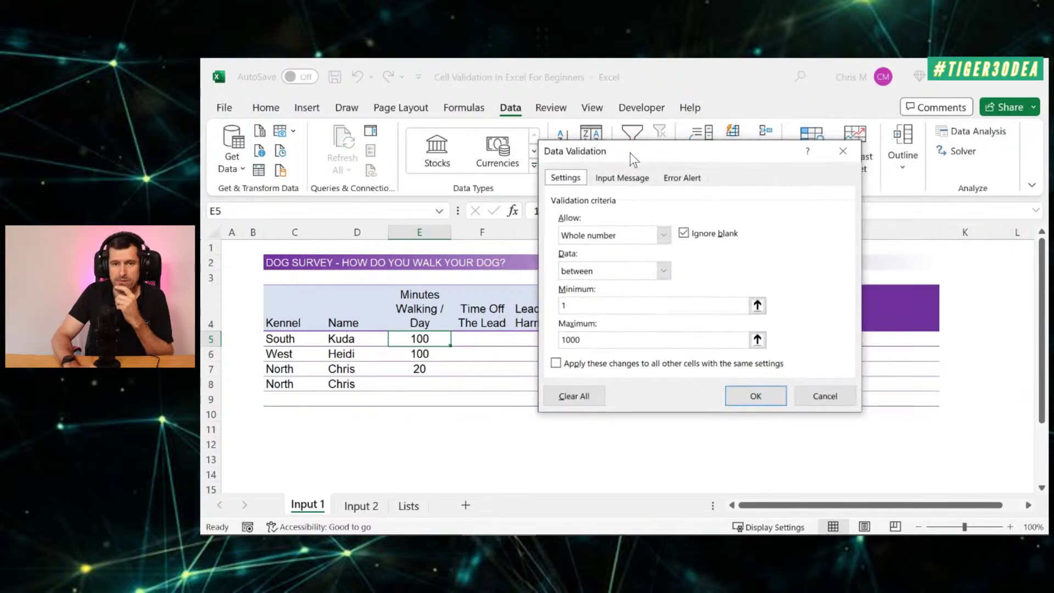
Step: Examine the error alert of cell E5, including its message text and example number, and close the settings without changes
{"action": "left_click", "coordinate": [667, 178]}
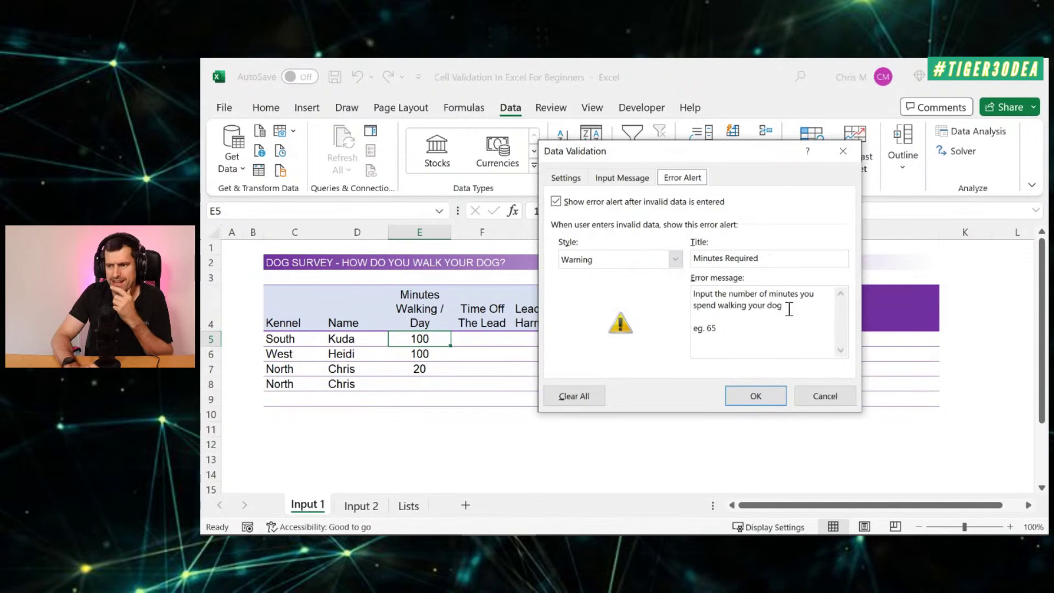
{"action": "left_click_drag", "start_coordinate": [789, 309], "coordinate": [684, 295]}
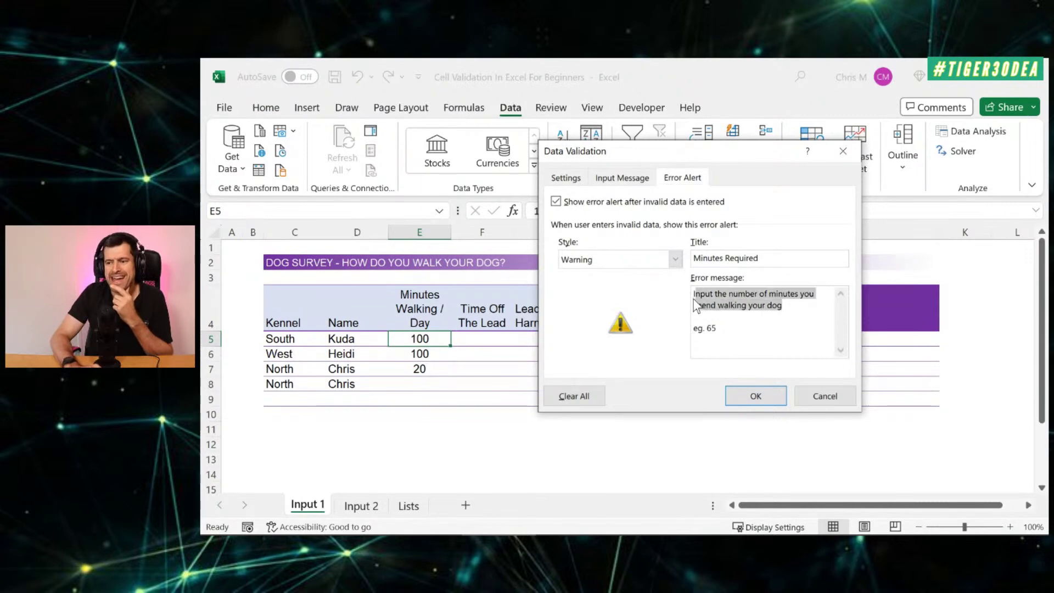
{"action": "left_click", "coordinate": [739, 318]}
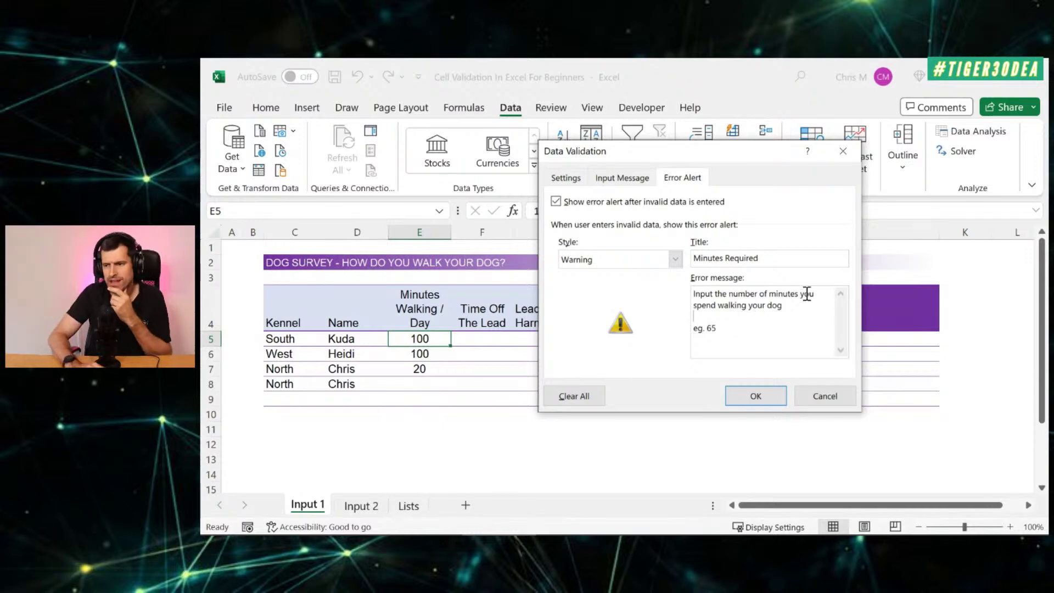
{"action": "left_click_drag", "start_coordinate": [801, 306], "coordinate": [669, 300]}
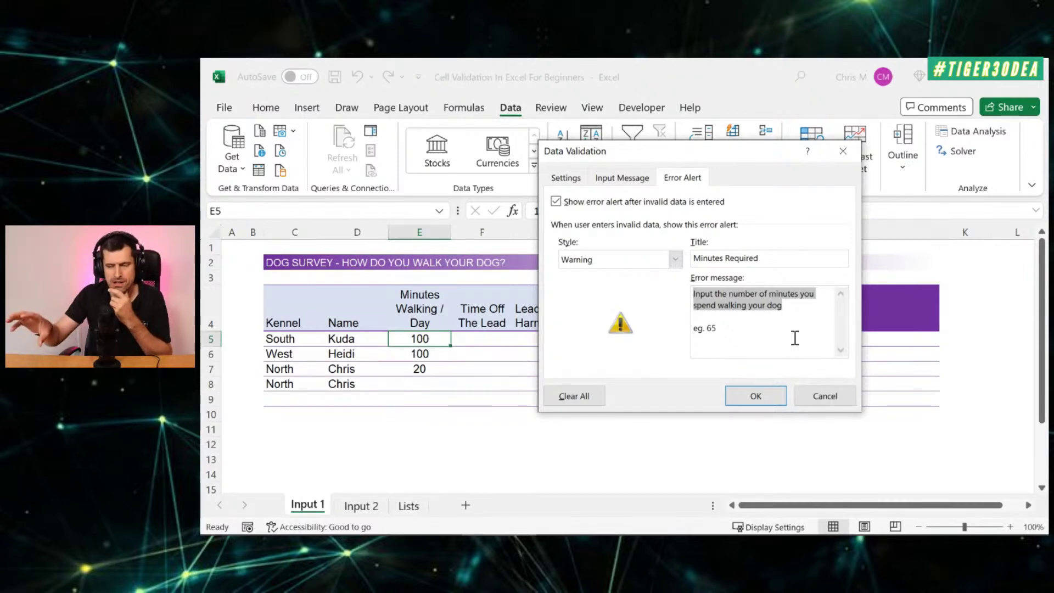
{"action": "left_click", "coordinate": [716, 328]}
{"action": "key", "text": "shift+Left"}
{"action": "key", "text": "shift+Left"}
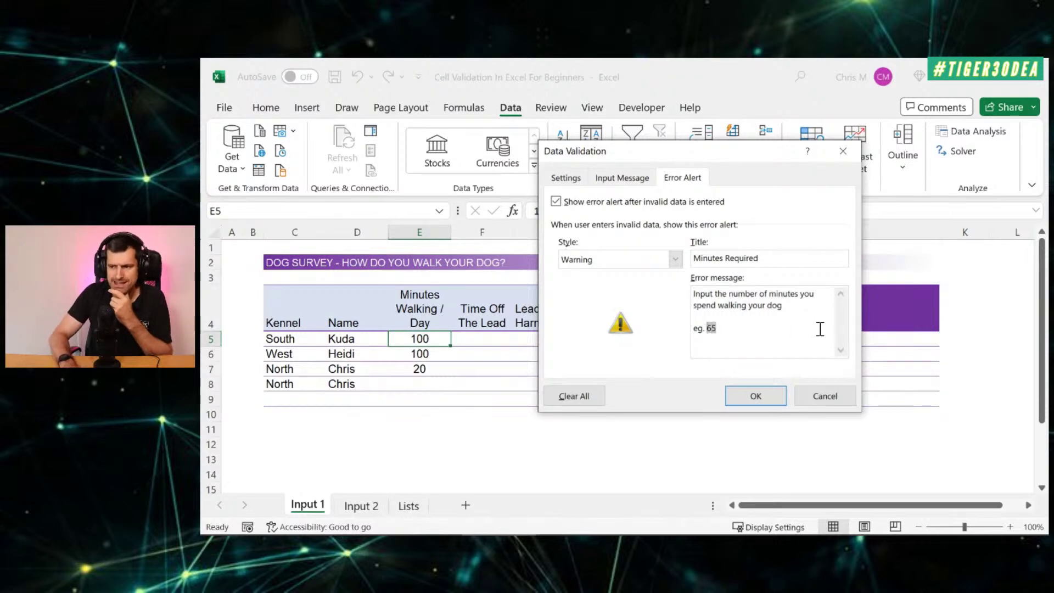
{"action": "left_click", "coordinate": [851, 155]}
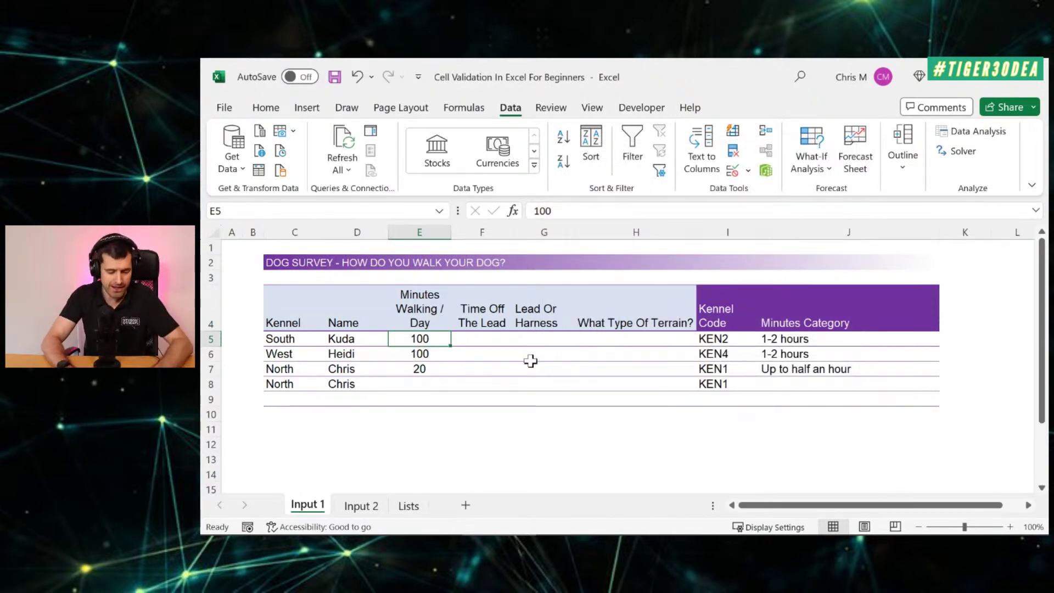
Step: Examine the validation criteria of cell E5, including the available value types, and close the settings without changes
{"action": "key", "text": "alt+a+v+v"}
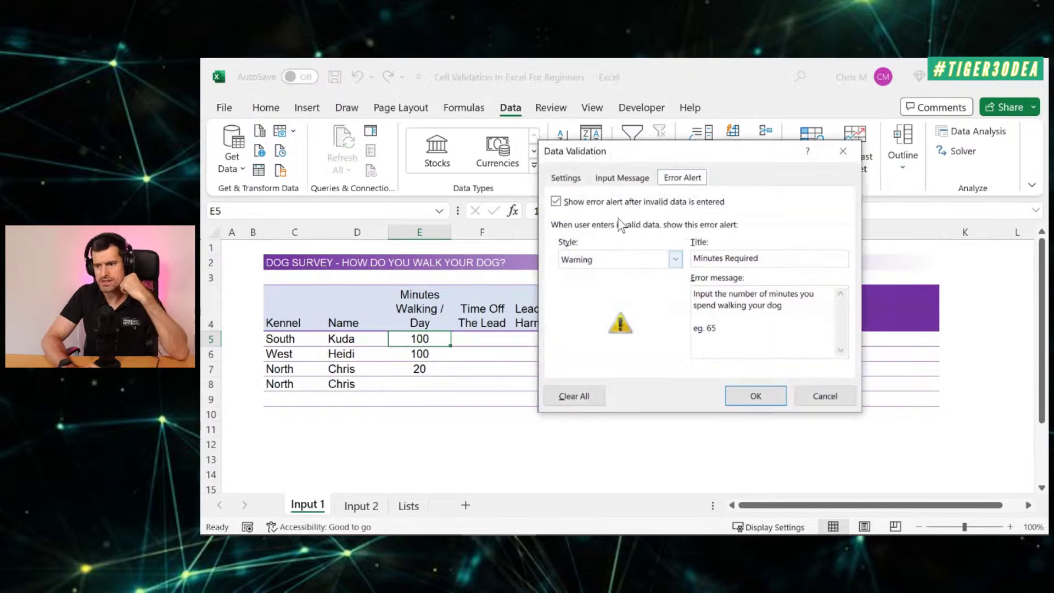
{"action": "left_click", "coordinate": [574, 176]}
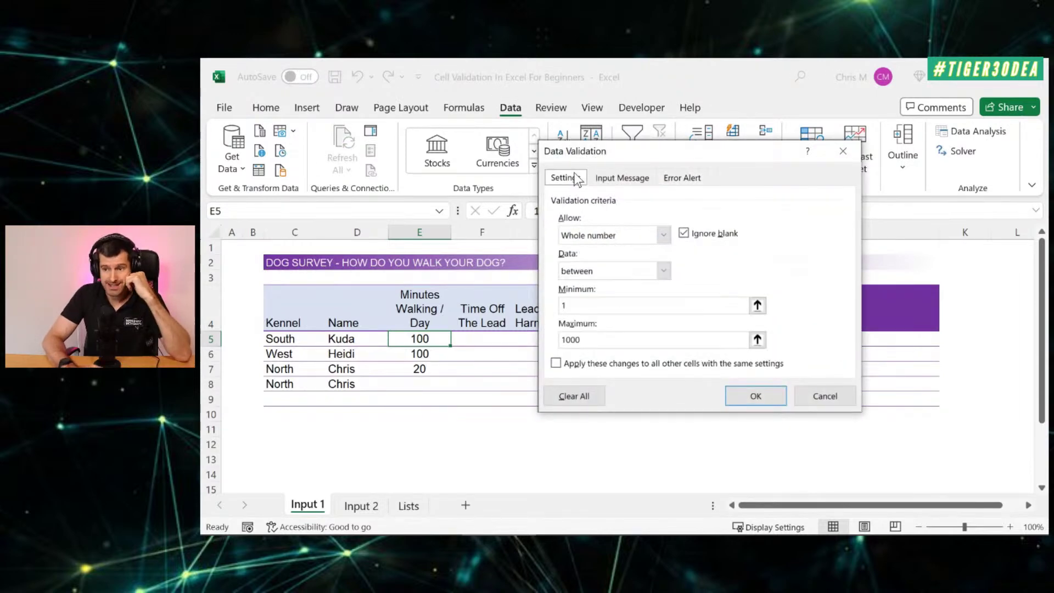
{"action": "left_click", "coordinate": [664, 236]}
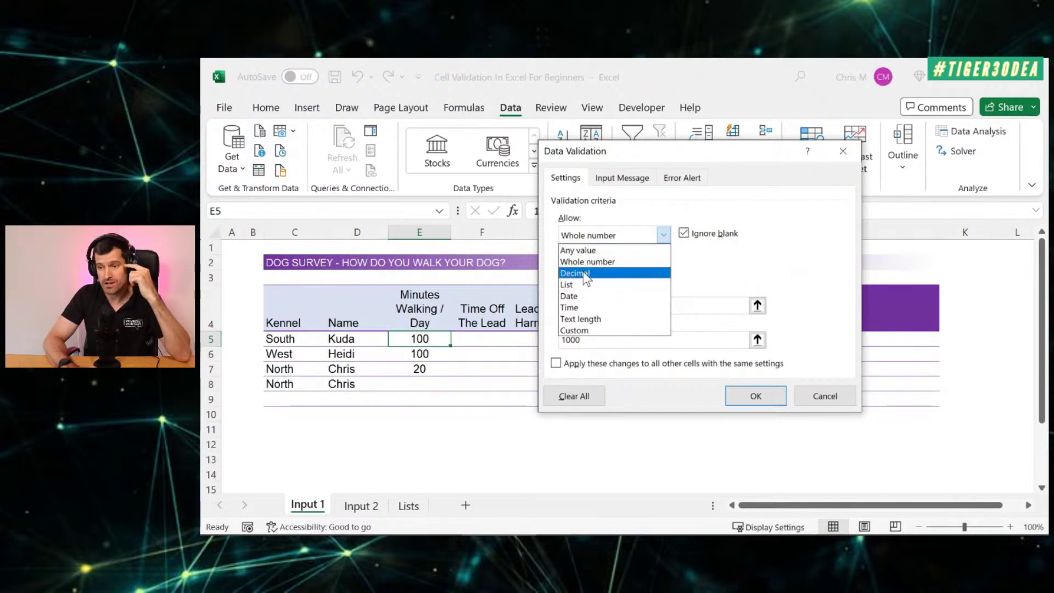
{"action": "left_click", "coordinate": [621, 260]}
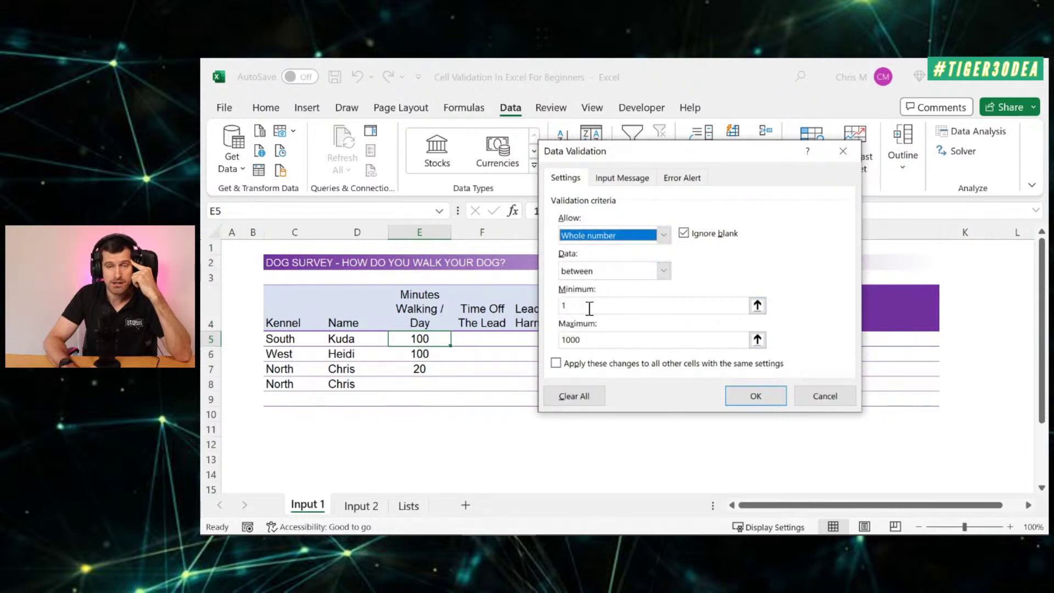
{"action": "left_click", "coordinate": [665, 235]}
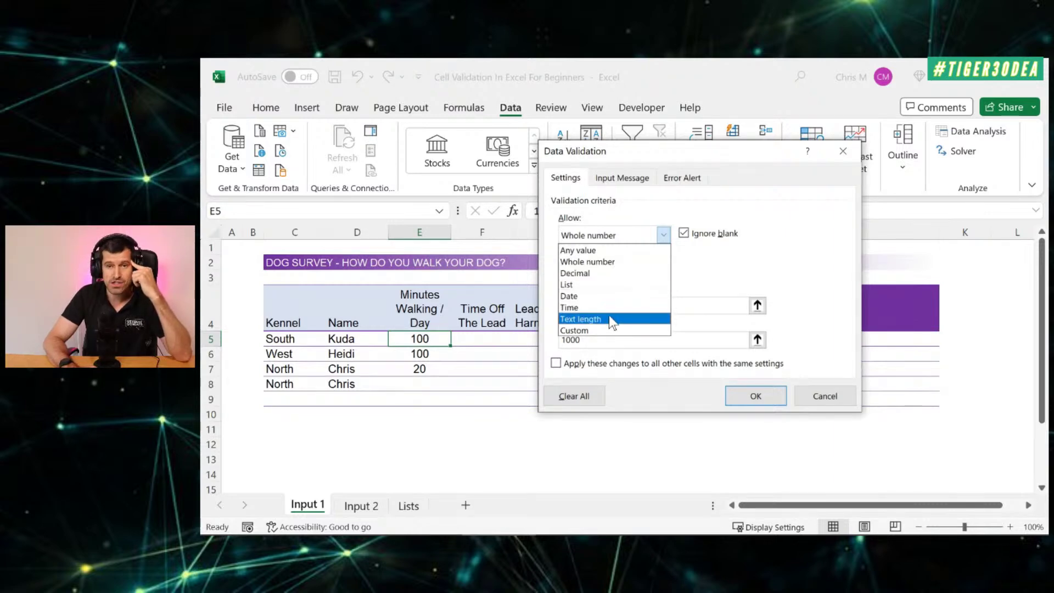
{"action": "left_click", "coordinate": [811, 396]}
{"action": "left_click", "coordinate": [812, 396]}
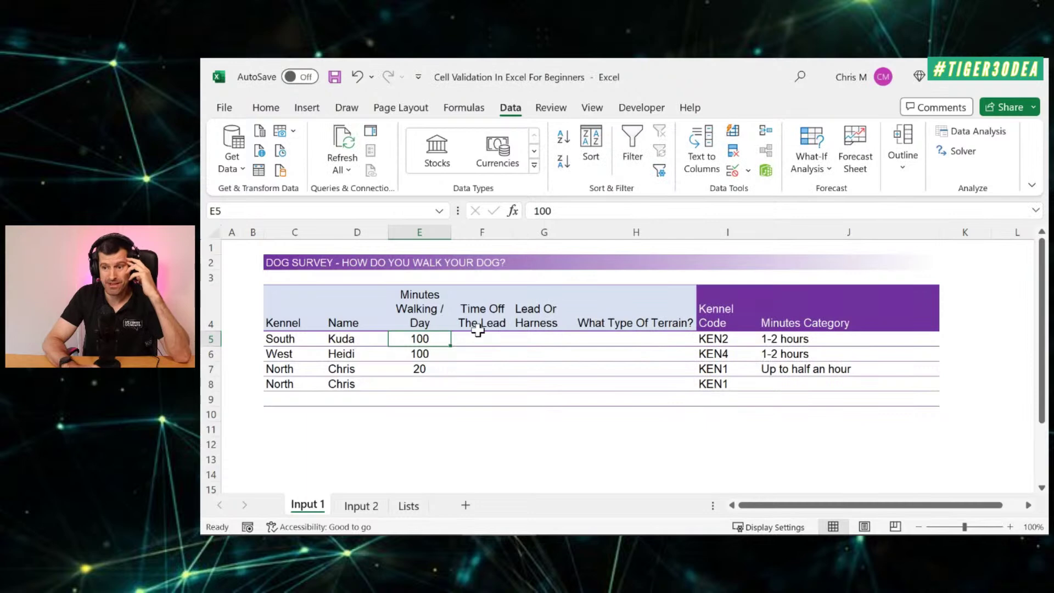
Step: Try to enter 30 in Time Off The Lead cell F7 to test its error alert, and dismiss the alert
{"action": "left_click", "coordinate": [476, 331]}
{"action": "key", "text": "Down"}
{"action": "key", "text": "Down"}
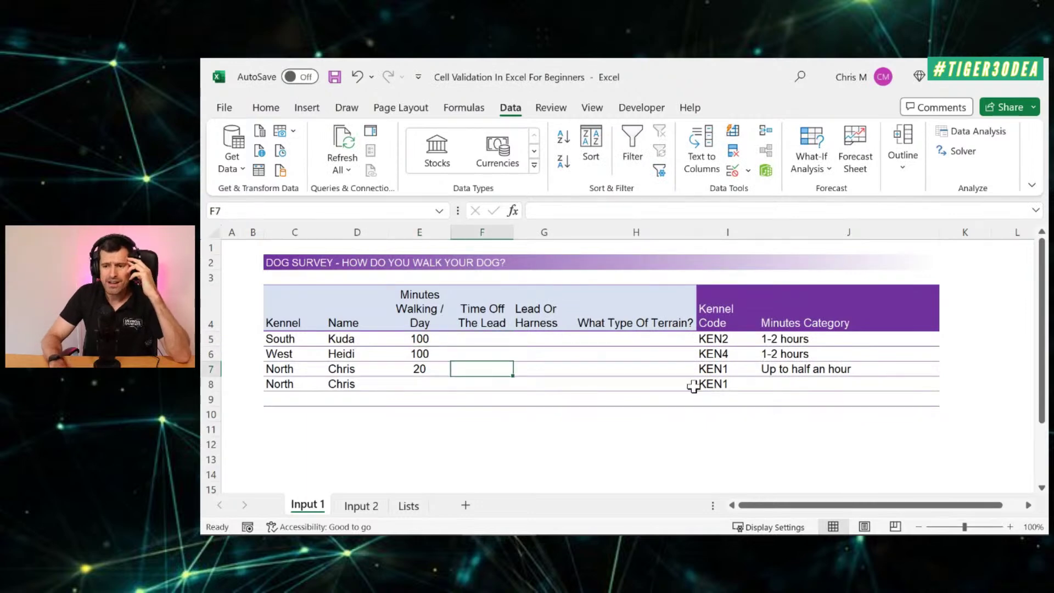
{"action": "type", "text": "3"}
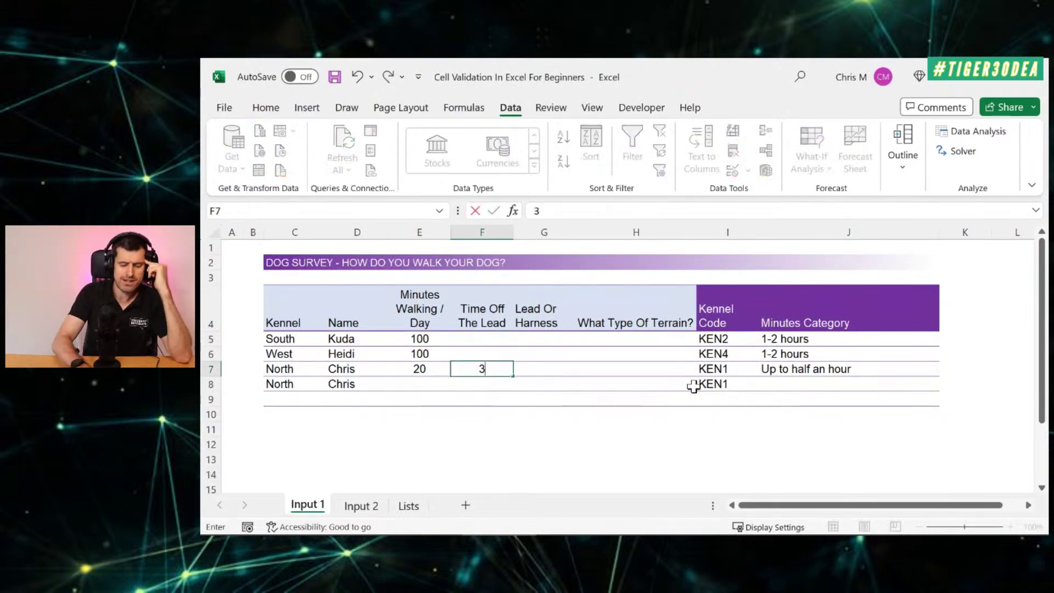
{"action": "type", "text": "0"}
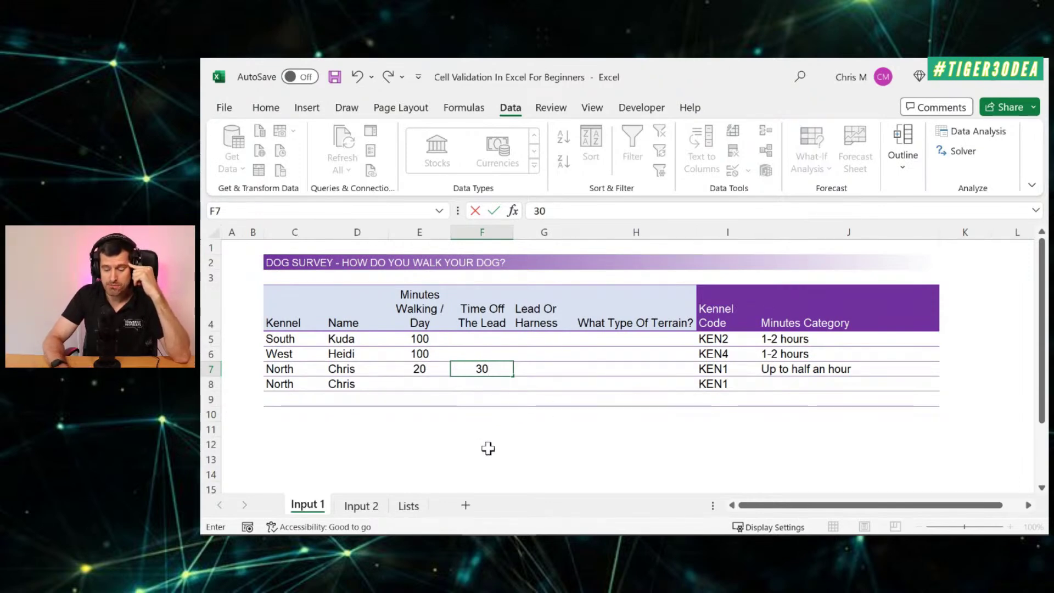
{"action": "key", "text": "Return"}
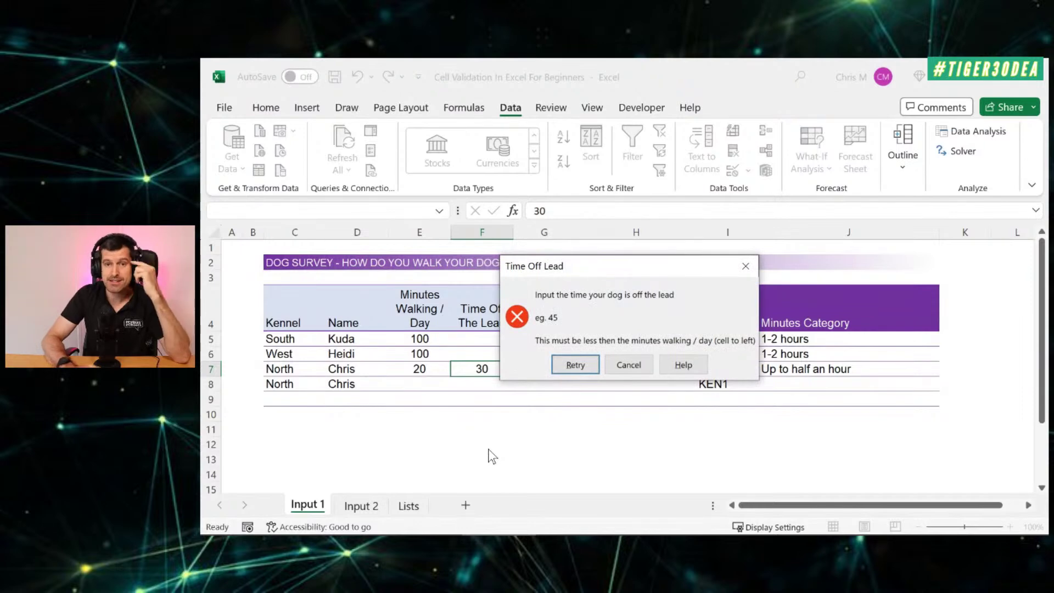
{"action": "left_click", "coordinate": [748, 267]}
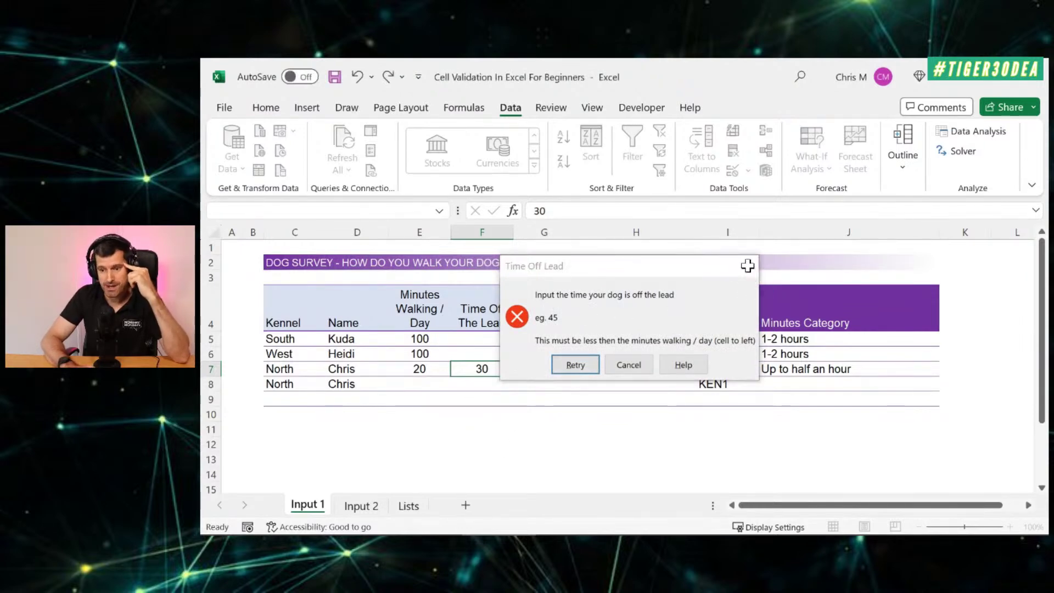
Step: Enter 10 in Time Off The Lead cell F7 and open the data validation settings of that cell
{"action": "type", "text": "10"}
{"action": "key", "text": "Return"}
{"action": "left_click", "coordinate": [457, 369]}
{"action": "key", "text": "alt+a"}
{"action": "key", "text": "v"}
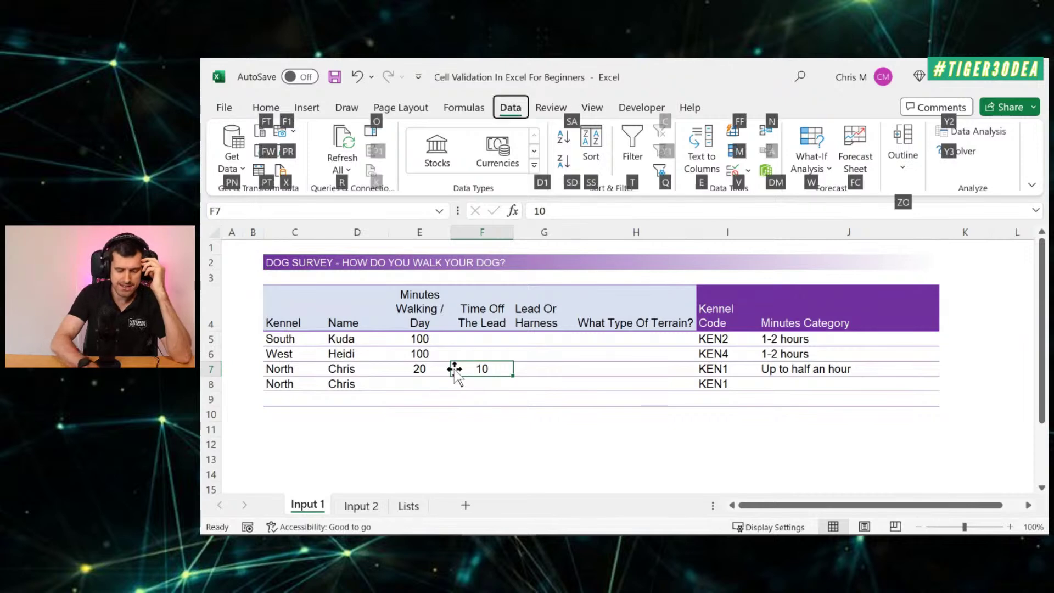
{"action": "key", "text": "v"}
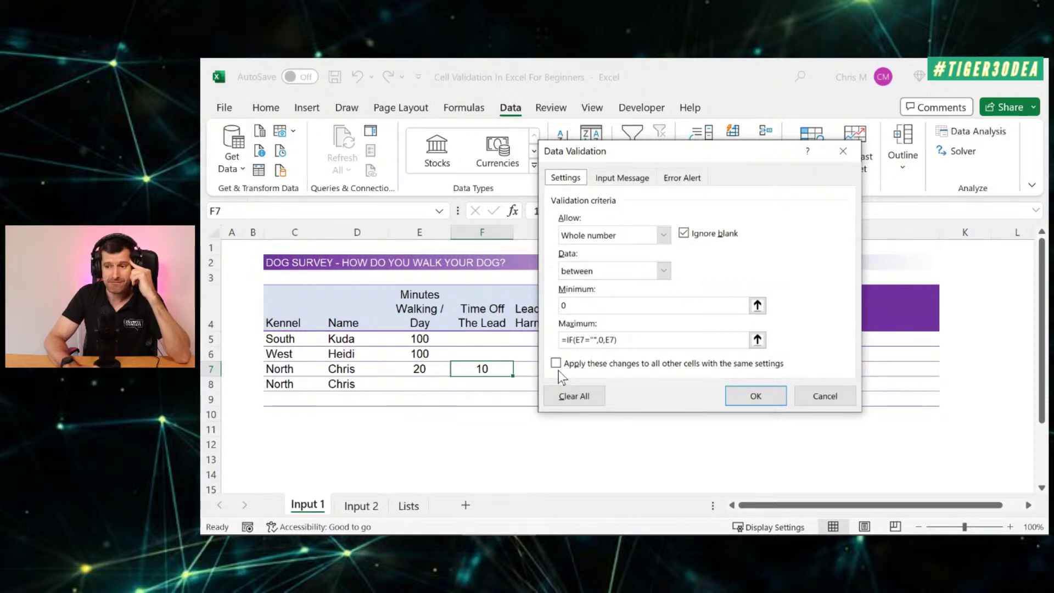
Step: Try replacing the maximum formula in F7's validation with the direct reference =E7, and cancel the settings
{"action": "left_click", "coordinate": [646, 338]}
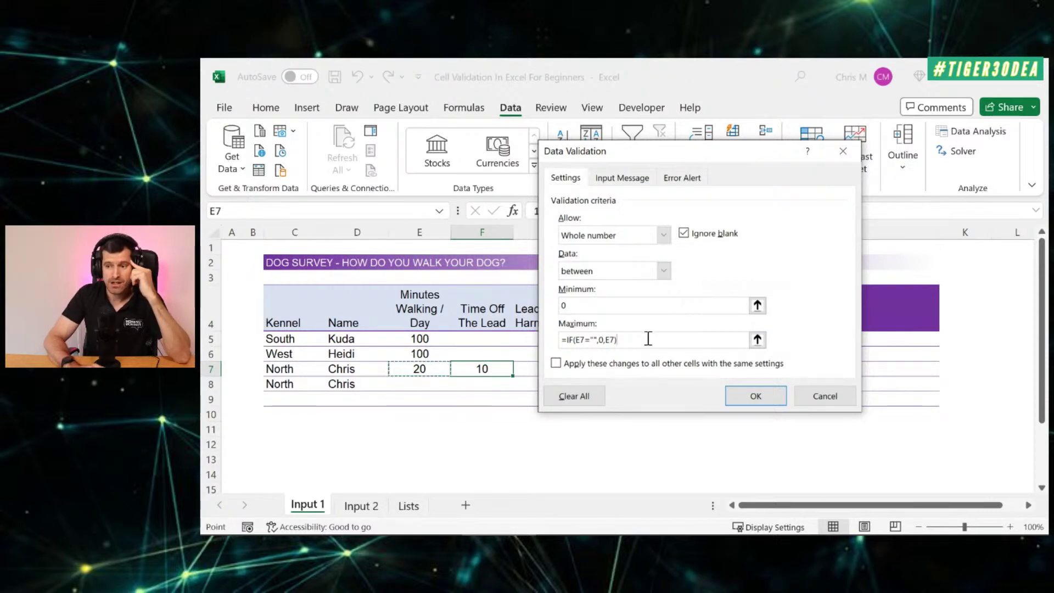
{"action": "left_click", "coordinate": [758, 340]}
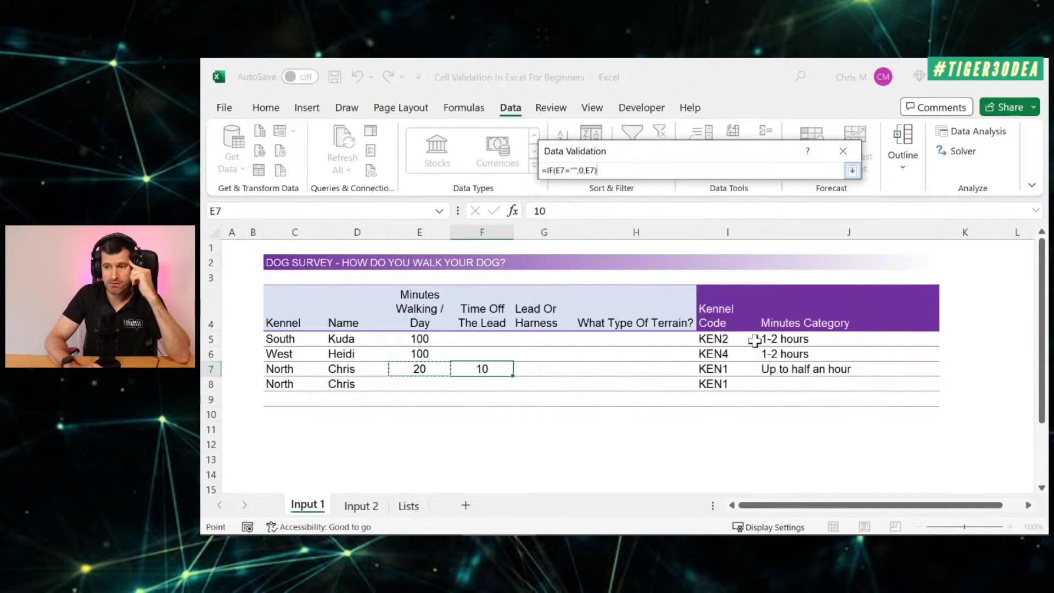
{"action": "left_click", "coordinate": [656, 172]}
{"action": "key", "text": "BackSpace"}
{"action": "key", "text": "BackSpace"}
{"action": "key", "text": "BackSpace"}
{"action": "key", "text": "BackSpace"}
{"action": "key", "text": "BackSpace"}
{"action": "key", "text": "BackSpace"}
{"action": "key", "text": "BackSpace"}
{"action": "key", "text": "BackSpace"}
{"action": "key", "text": "BackSpace"}
{"action": "key", "text": "BackSpace"}
{"action": "key", "text": "BackSpace"}
{"action": "key", "text": "BackSpace"}
{"action": "key", "text": "BackSpace"}
{"action": "key", "text": "BackSpace"}
{"action": "key", "text": "BackSpace"}
{"action": "left_click", "coordinate": [417, 369]}
{"action": "left_click", "coordinate": [852, 170]}
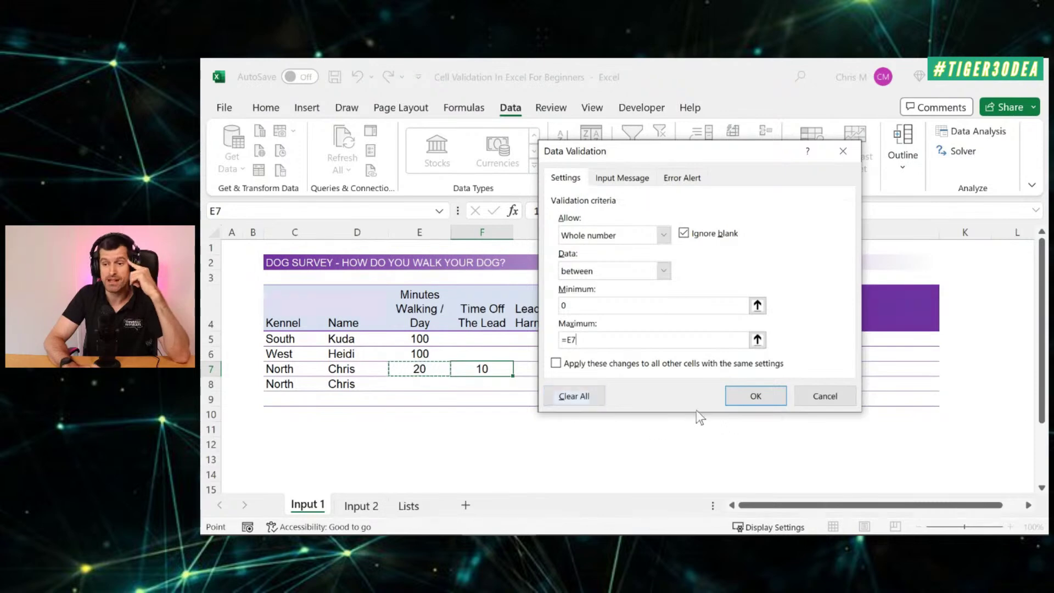
{"action": "left_click", "coordinate": [826, 396]}
Step: Enter Grass in What Type Of Terrain? cell H5 for the South kennel row
{"action": "left_click", "coordinate": [285, 356]}
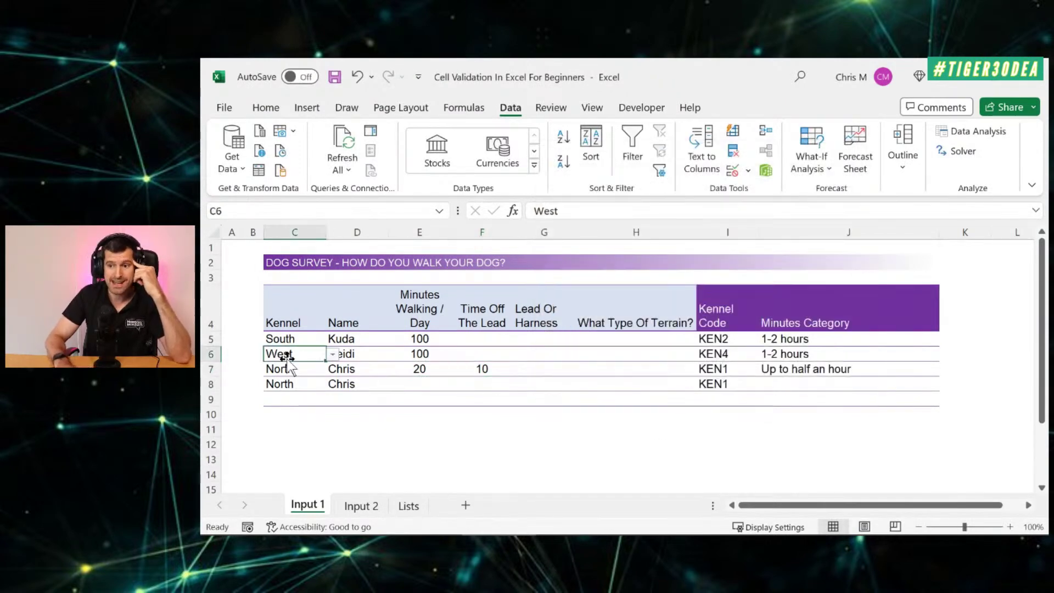
{"action": "key", "text": "Right"}
{"action": "key", "text": "Right"}
{"action": "key", "text": "Right"}
{"action": "key", "text": "Right"}
{"action": "key", "text": "Right"}
{"action": "key", "text": "Up"}
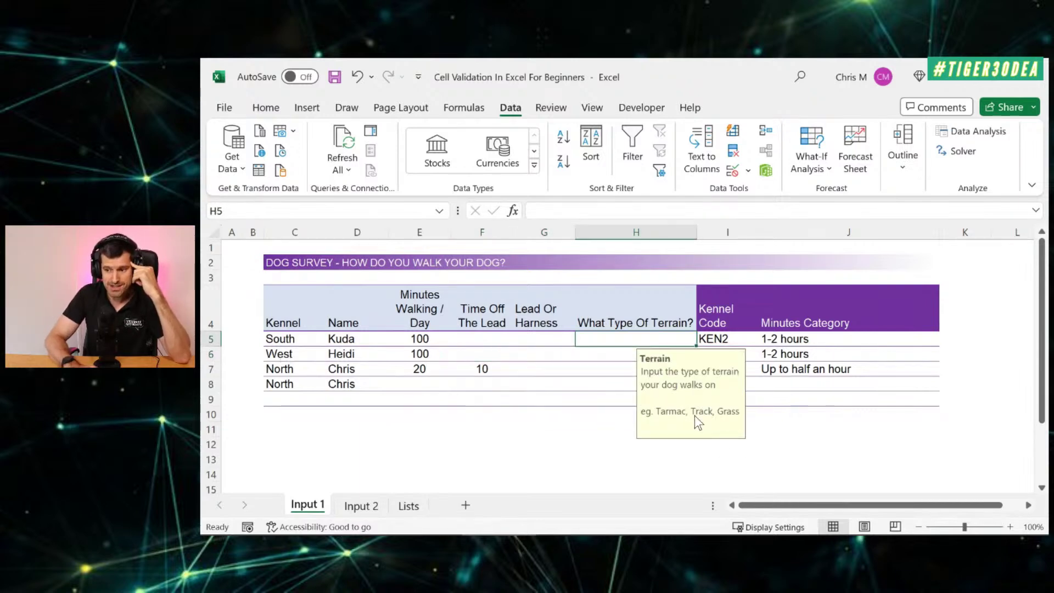
{"action": "type", "text": "Gr"}
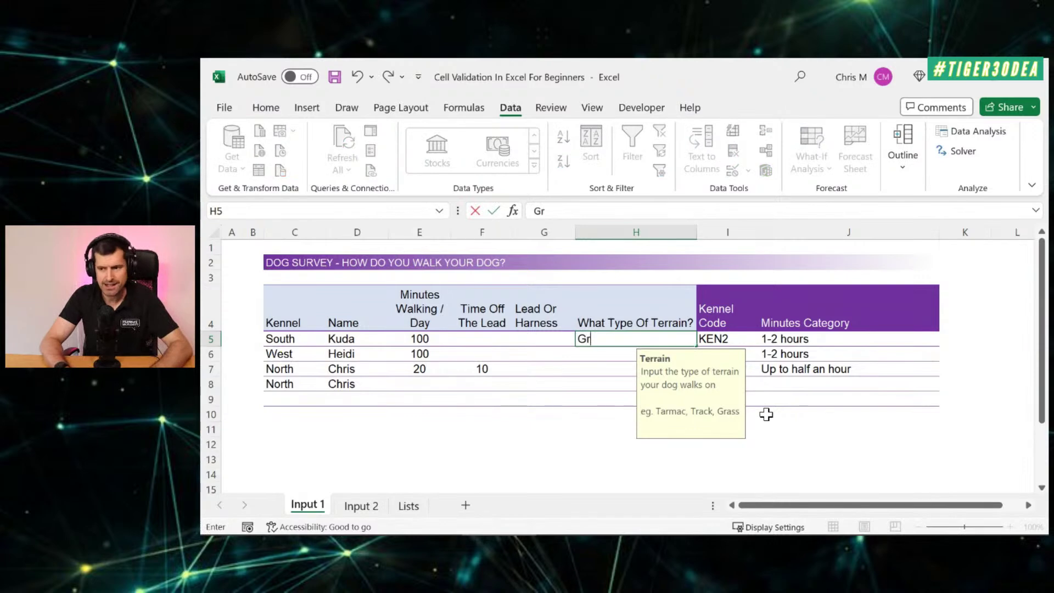
{"action": "type", "text": "ass"}
{"action": "key", "text": "Return"}
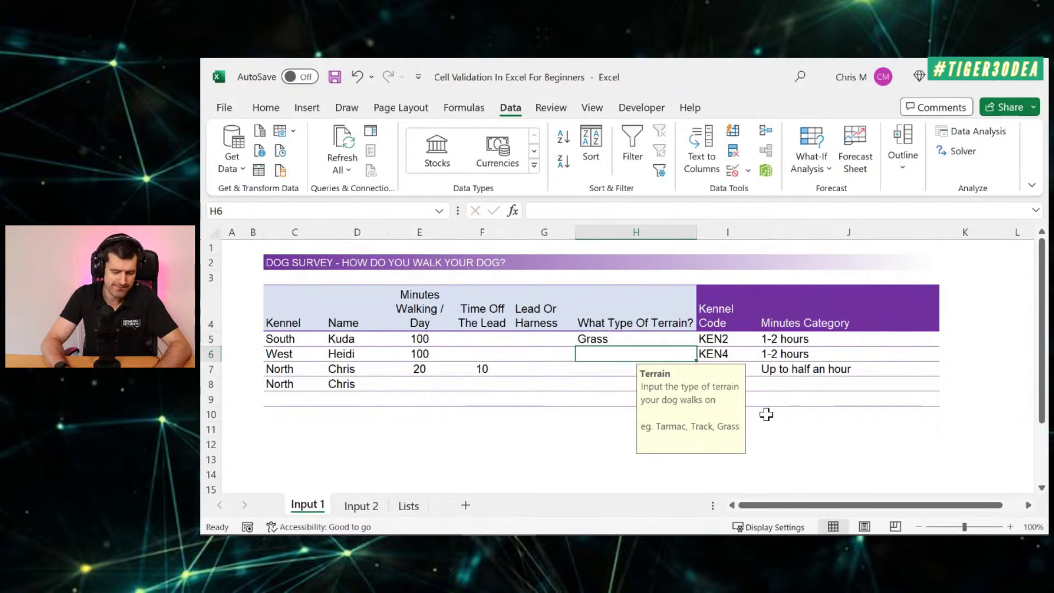
Step: Try to enter AVeryLongEntryHereIs in terrain cell H6 to test its validation limit, and dismiss the alert
{"action": "type", "text": "Aer"}
{"action": "key", "text": "BackSpace"}
{"action": "type", "text": "VEry"}
{"action": "key", "text": "BackSpace"}
{"action": "key", "text": "BackSpace"}
{"action": "key", "text": "BackSpace"}
{"action": "type", "text": "eryLon"}
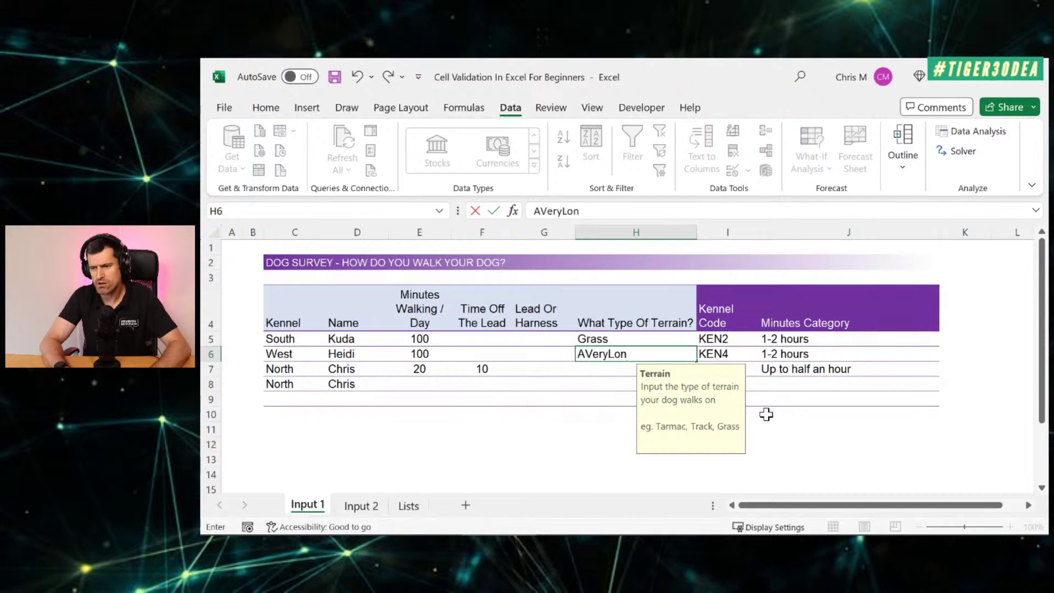
{"action": "type", "text": "gEntryHereIs"}
{"action": "key", "text": "Return"}
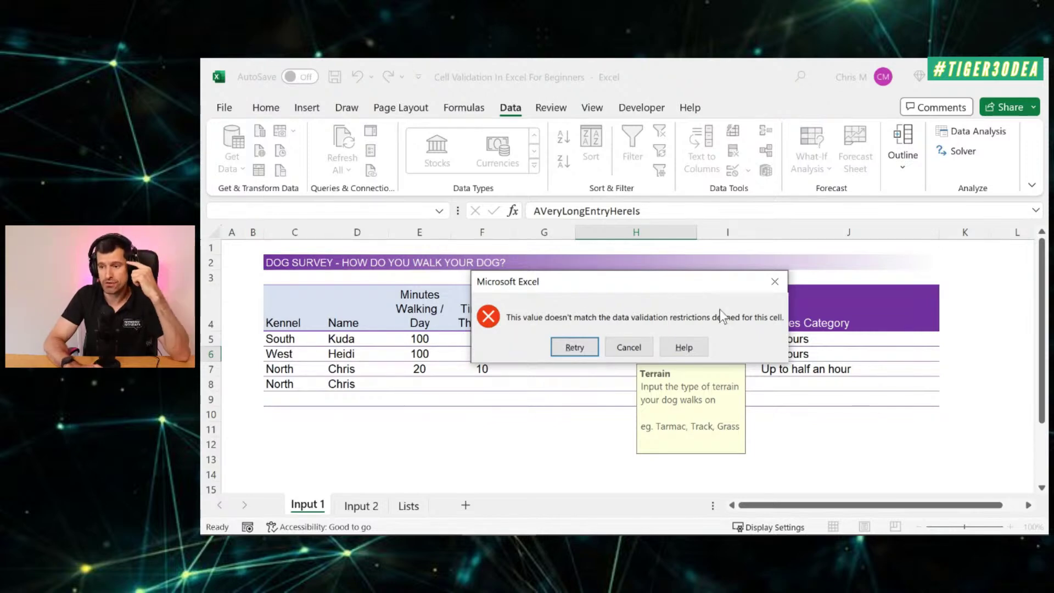
{"action": "left_click", "coordinate": [774, 282]}
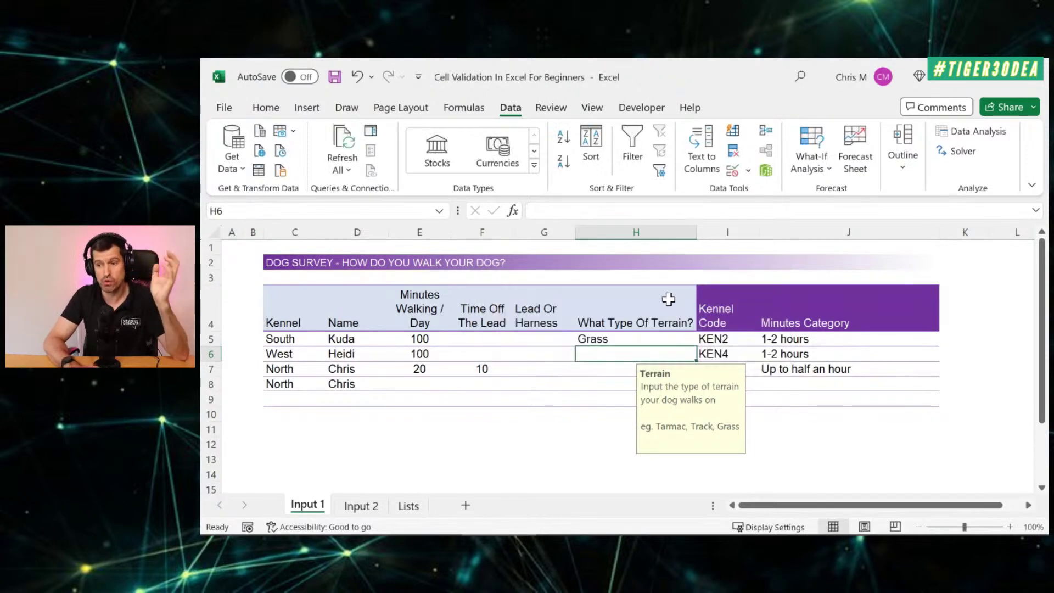
Step: Examine the validation criteria of cell H6, including the comparison options and length limits, and close the settings without changes
{"action": "key", "text": "alt"}
{"action": "key", "text": "a"}
{"action": "key", "text": "v"}
{"action": "key", "text": "v"}
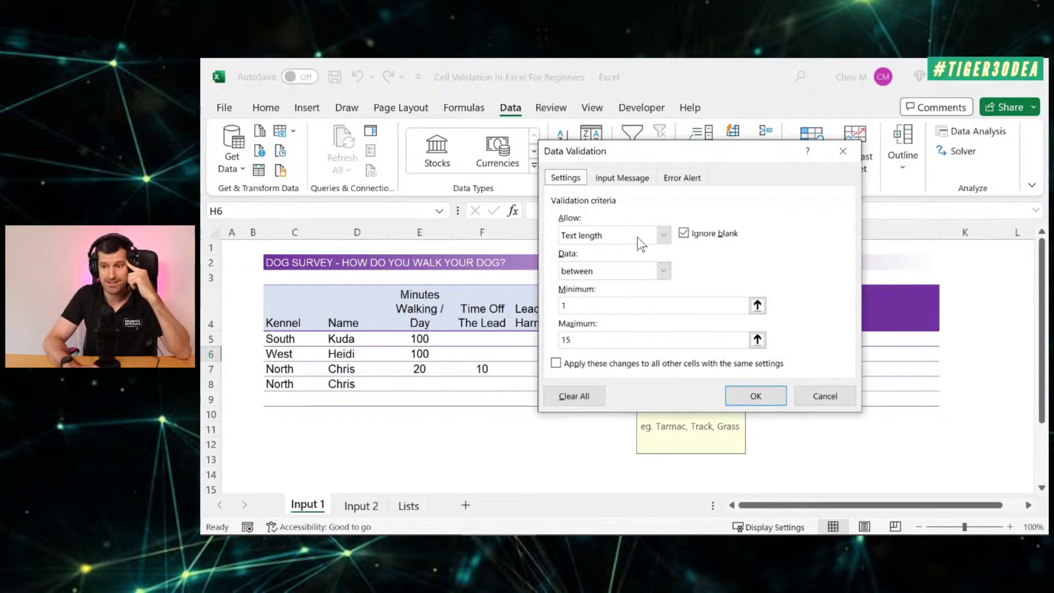
{"action": "left_click", "coordinate": [664, 271]}
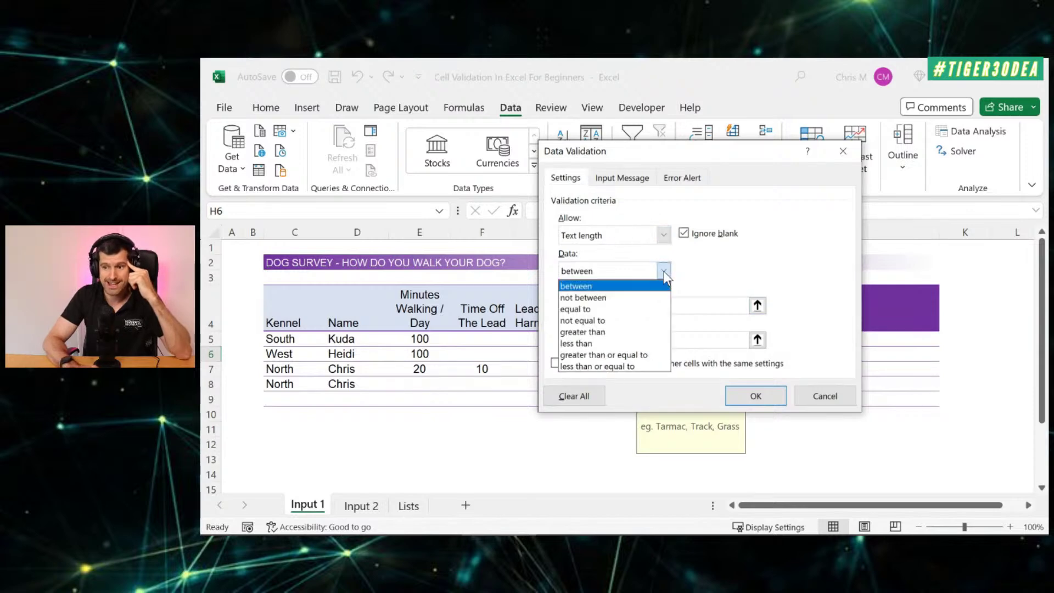
{"action": "left_click", "coordinate": [748, 263]}
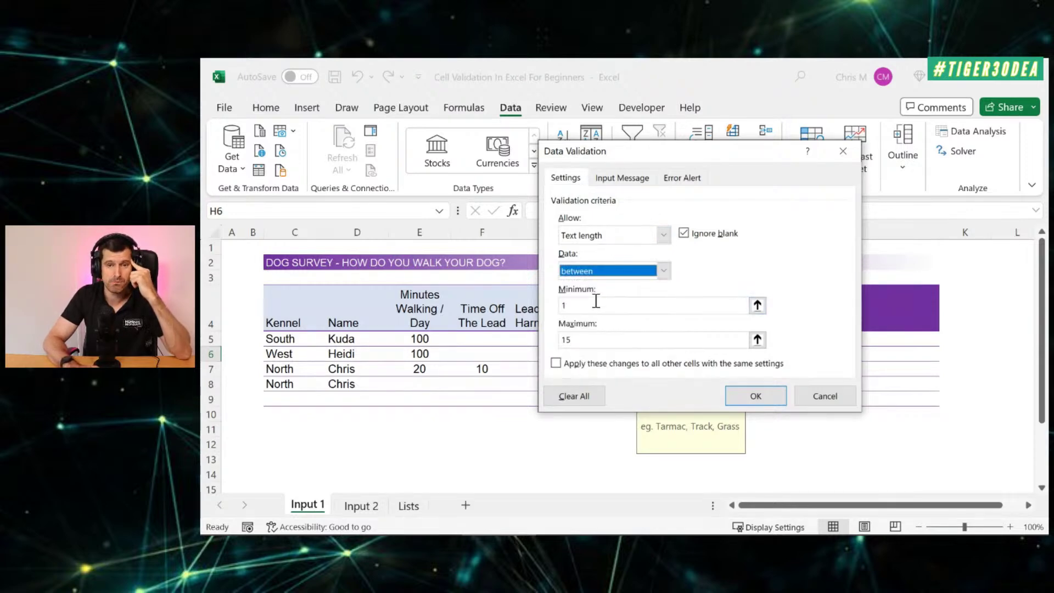
{"action": "left_click", "coordinate": [817, 394]}
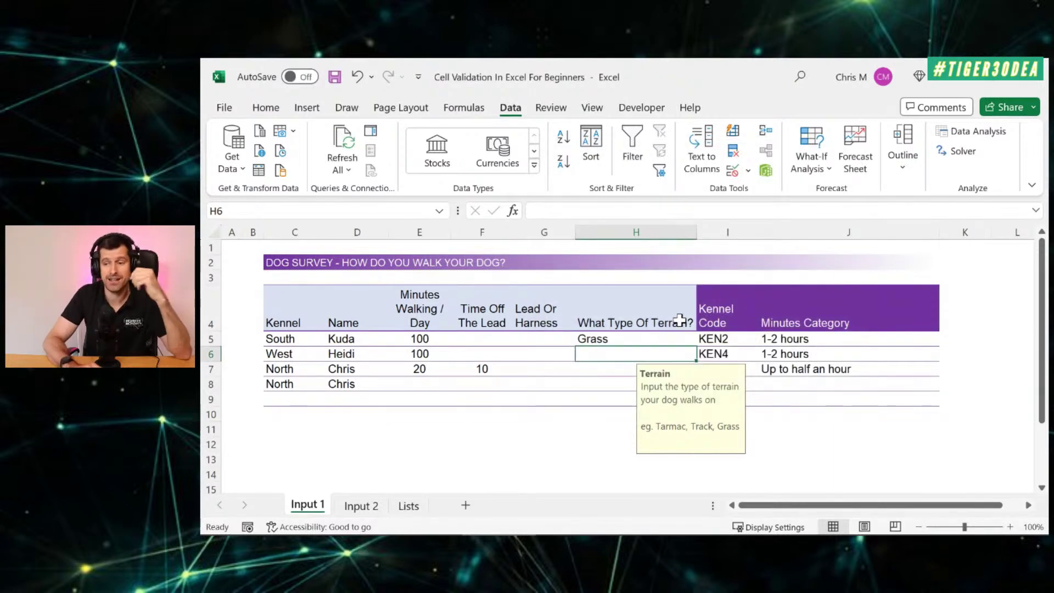
{"action": "left_click", "coordinate": [663, 301]}
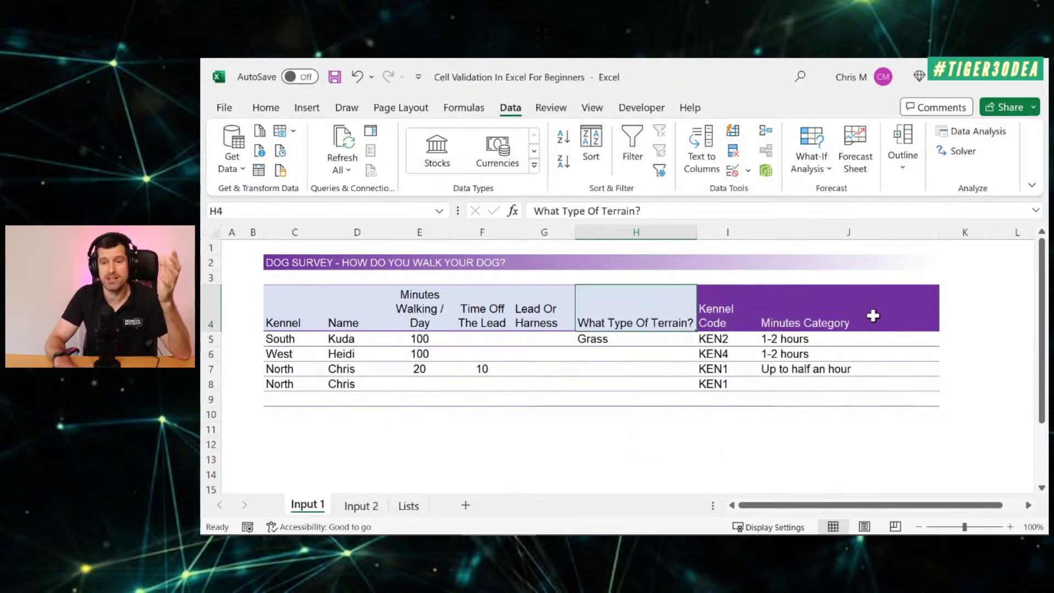
{"action": "key", "text": "Left"}
{"action": "key", "text": "Left"}
{"action": "key", "text": "Left"}
{"action": "key", "text": "Left"}
{"action": "key", "text": "Left"}
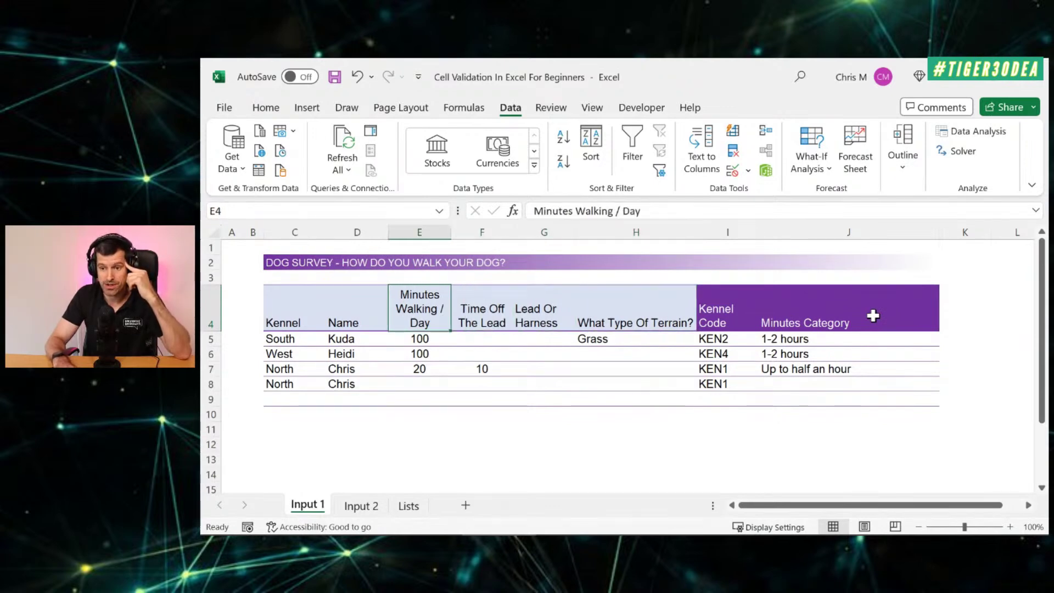
{"action": "key", "text": "Right"}
{"action": "key", "text": "Right"}
{"action": "key", "text": "Right"}
{"action": "key", "text": "Right"}
{"action": "key", "text": "Right"}
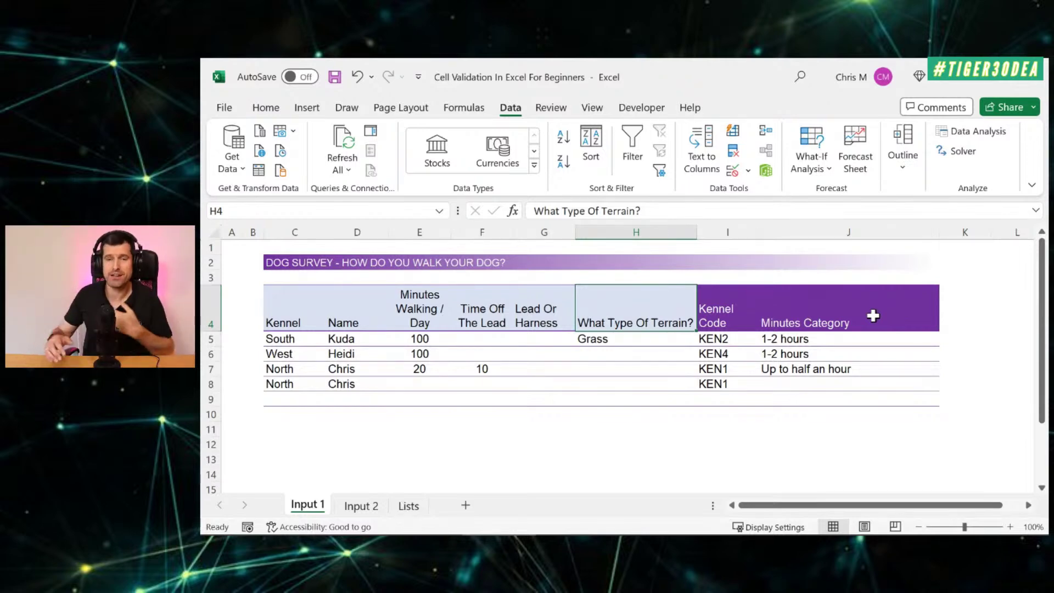
{"action": "key", "text": "Down"}
{"action": "key", "text": "Up"}
{"action": "key", "text": "Down"}
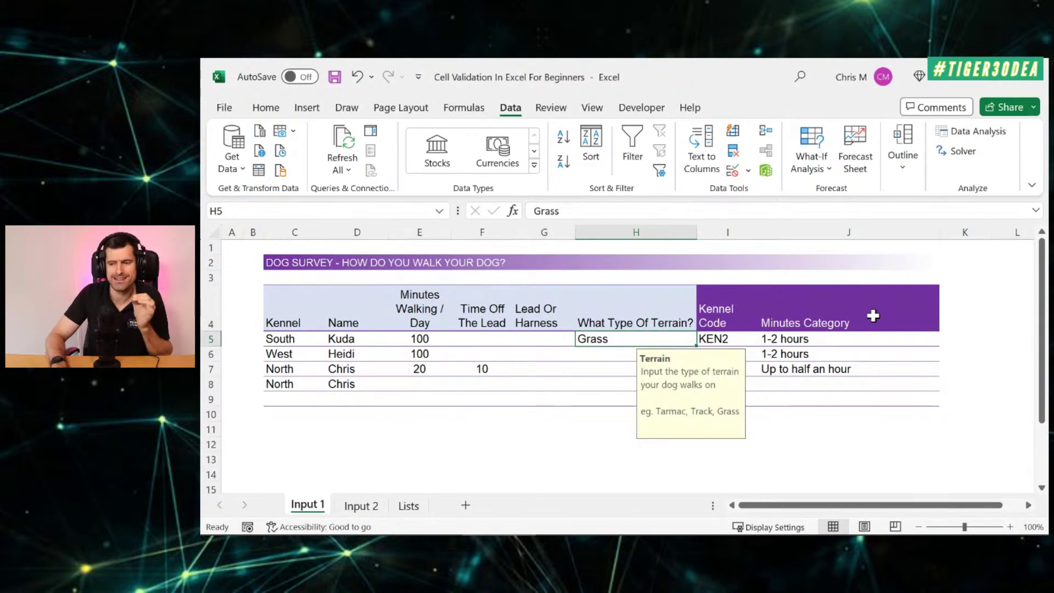
Step: Set the width of the Minutes Category column J to 5
{"action": "key", "text": "Right"}
{"action": "key", "text": "Right"}
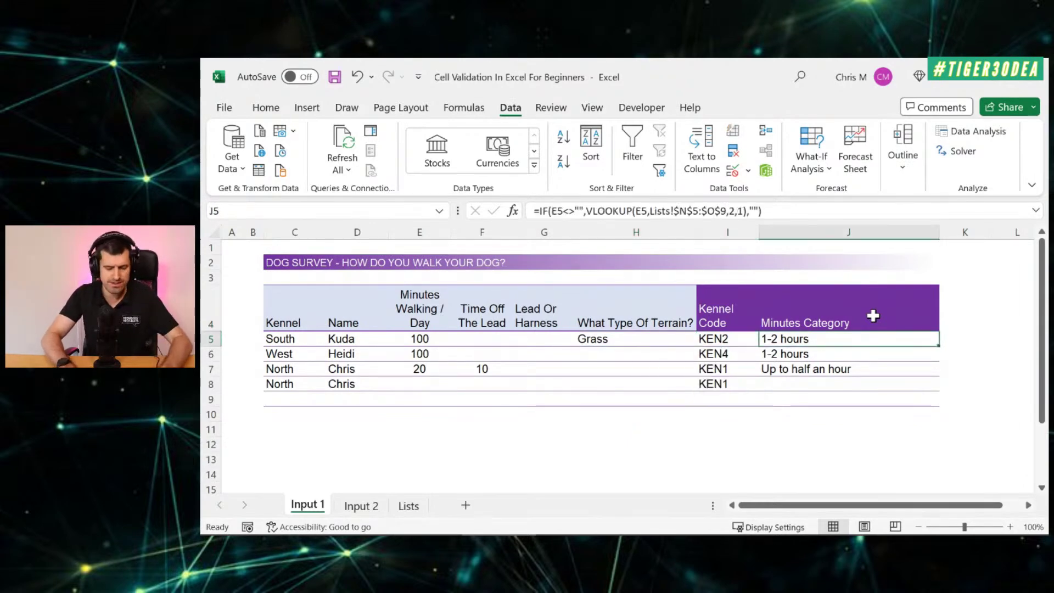
{"action": "key", "text": "alt"}
{"action": "key", "text": "alt"}
{"action": "key", "text": "alt"}
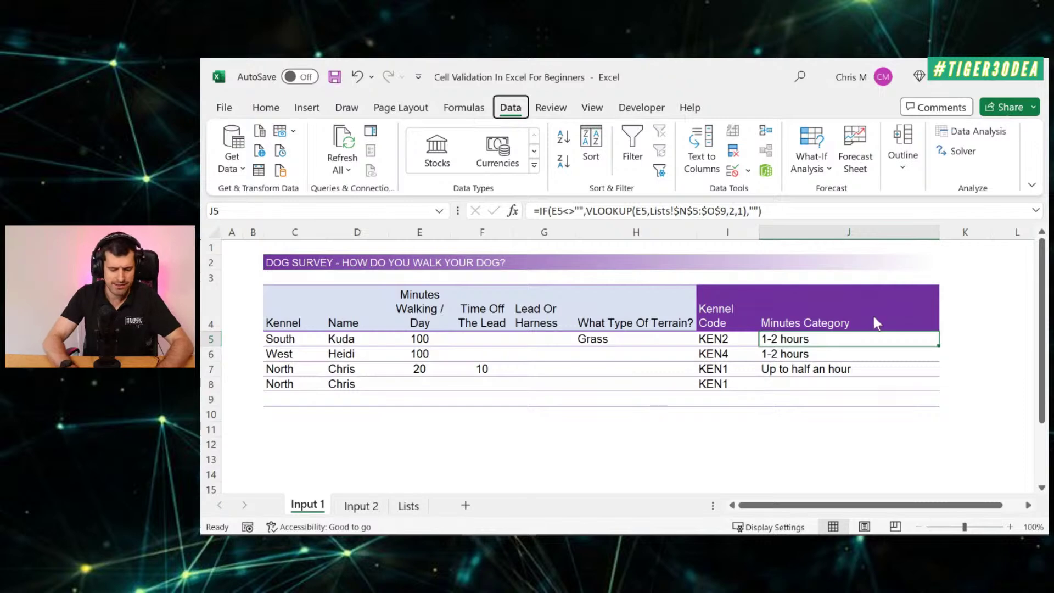
{"action": "key", "text": "alt+h"}
{"action": "key", "text": "o"}
{"action": "key", "text": "Escape"}
{"action": "key", "text": "Escape"}
{"action": "key", "text": "alt+h"}
{"action": "type", "text": "ow5"}
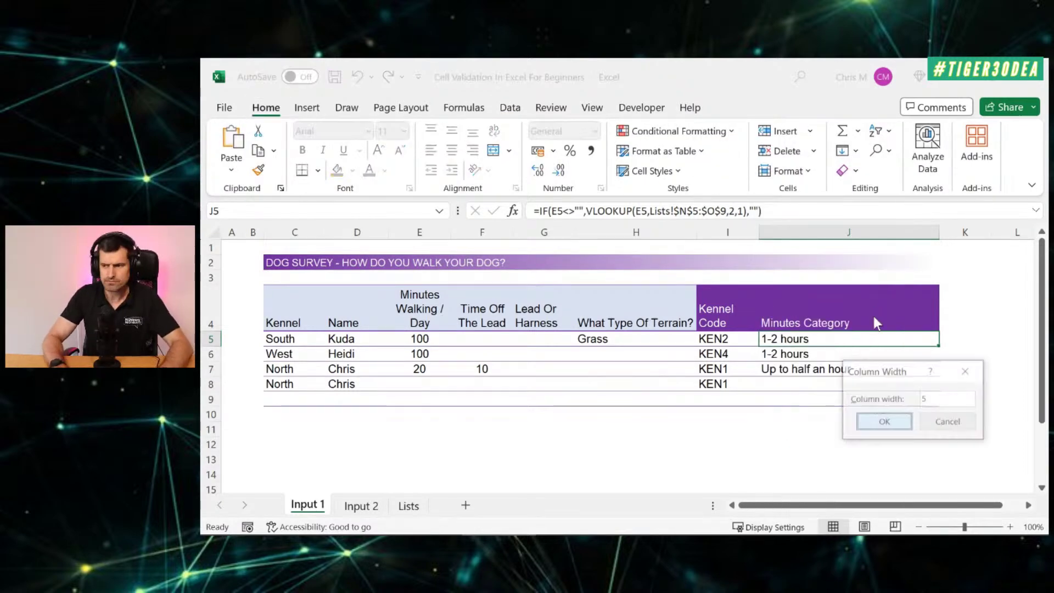
{"action": "key", "text": "Return"}
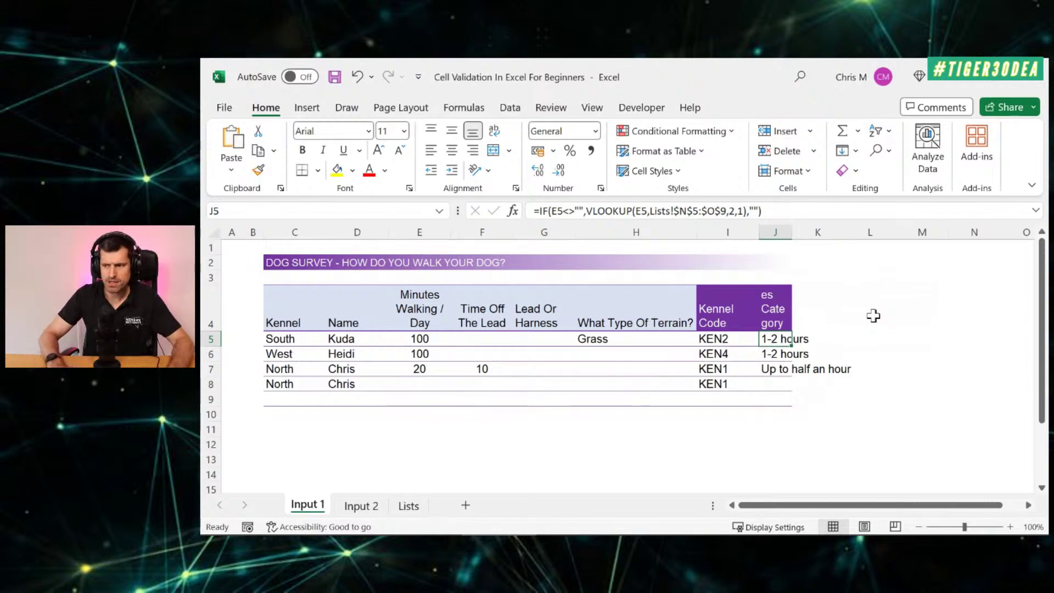
Step: Undo the last width change of the Minutes Category column
{"action": "key", "text": "ctrl+z"}
{"action": "key", "text": "Left"}
{"action": "key", "text": "Left"}
{"action": "key", "text": "Left"}
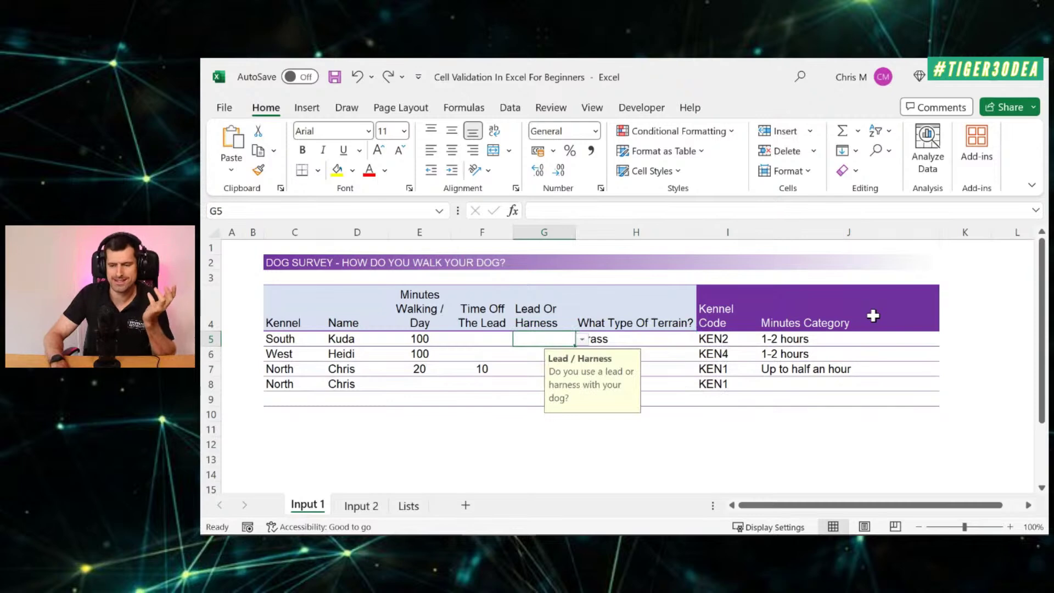
{"action": "key", "text": "Right"}
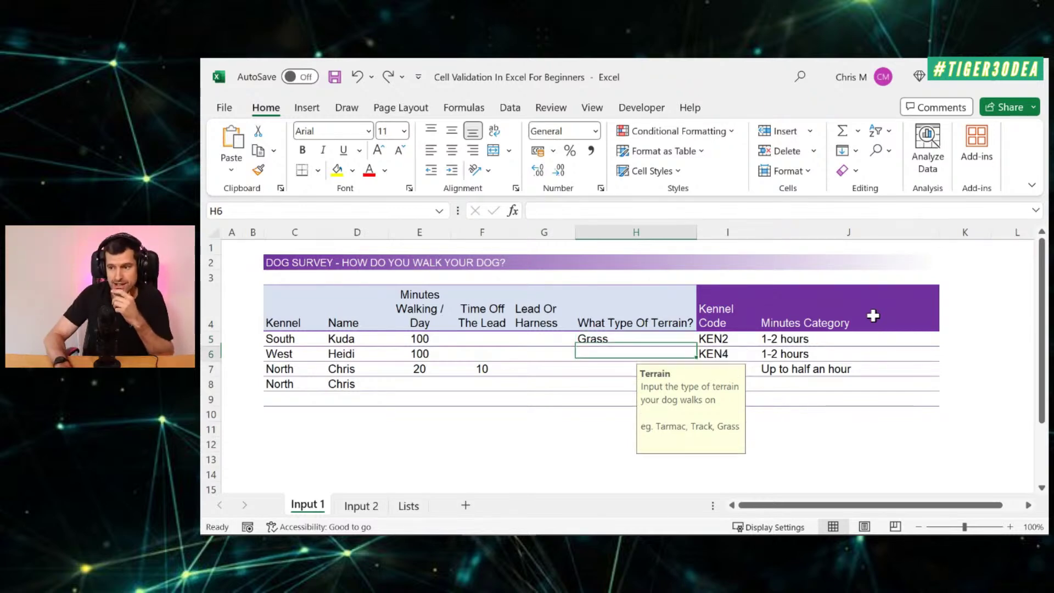
{"action": "key", "text": "Down"}
{"action": "key", "text": "Down"}
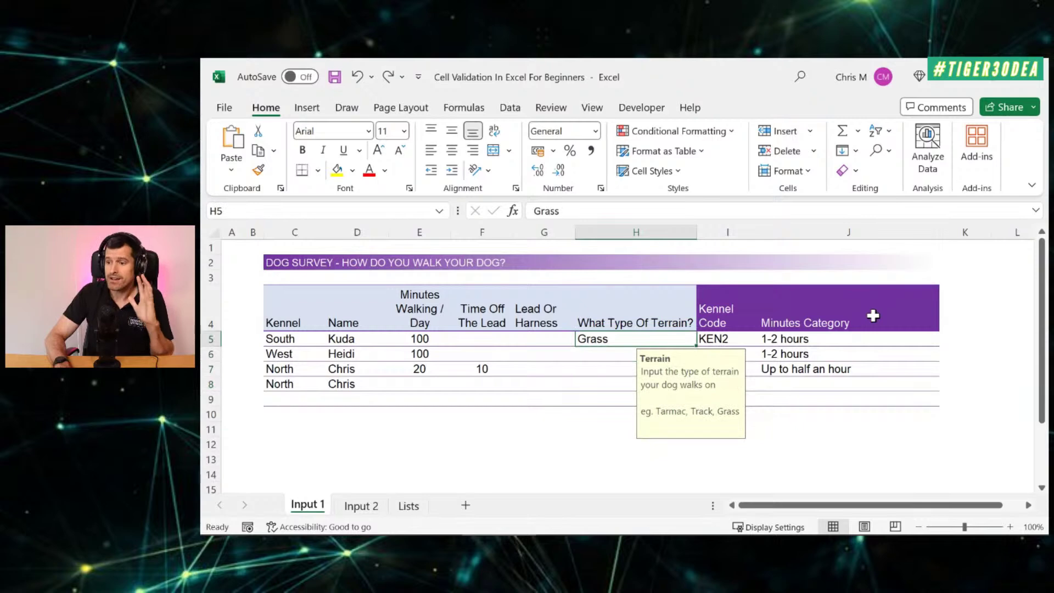
{"action": "key", "text": "Right"}
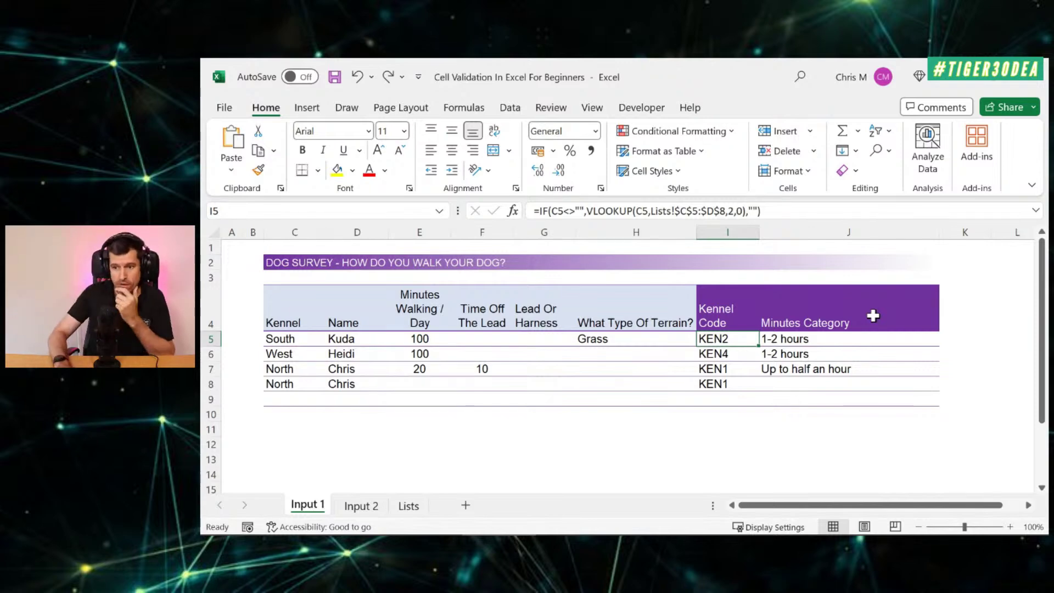
Step: Choose South as the kennel in cell C9 and view the dependent dog name list in D9
{"action": "key", "text": "Left"}
{"action": "key", "text": "Left"}
{"action": "key", "text": "Left"}
{"action": "key", "text": "Left"}
{"action": "key", "text": "Left"}
{"action": "key", "text": "Left"}
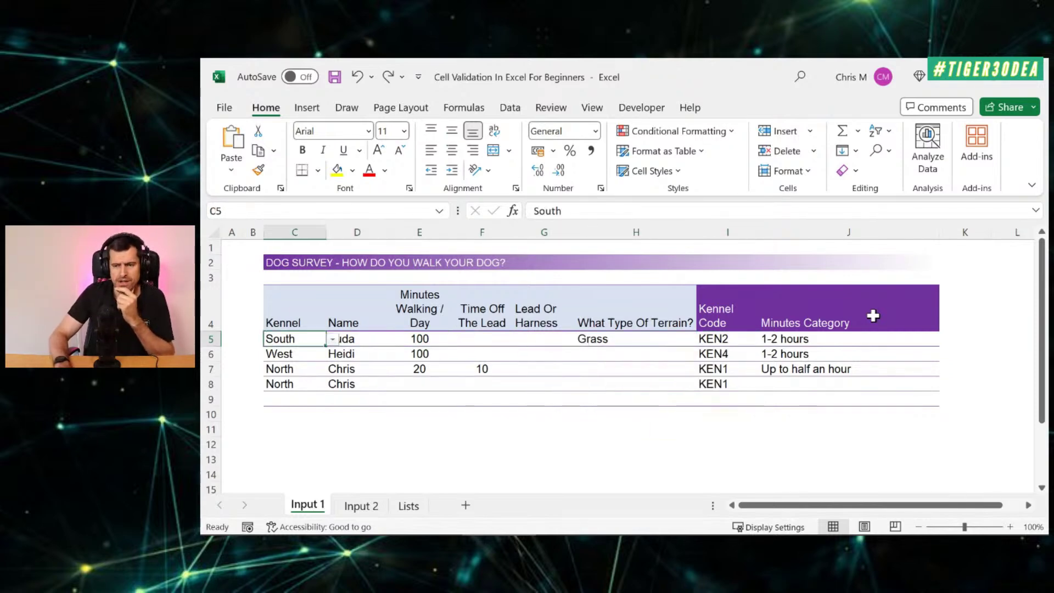
{"action": "key", "text": "shift+Down"}
{"action": "key", "text": "shift+Down"}
{"action": "key", "text": "shift+Down"}
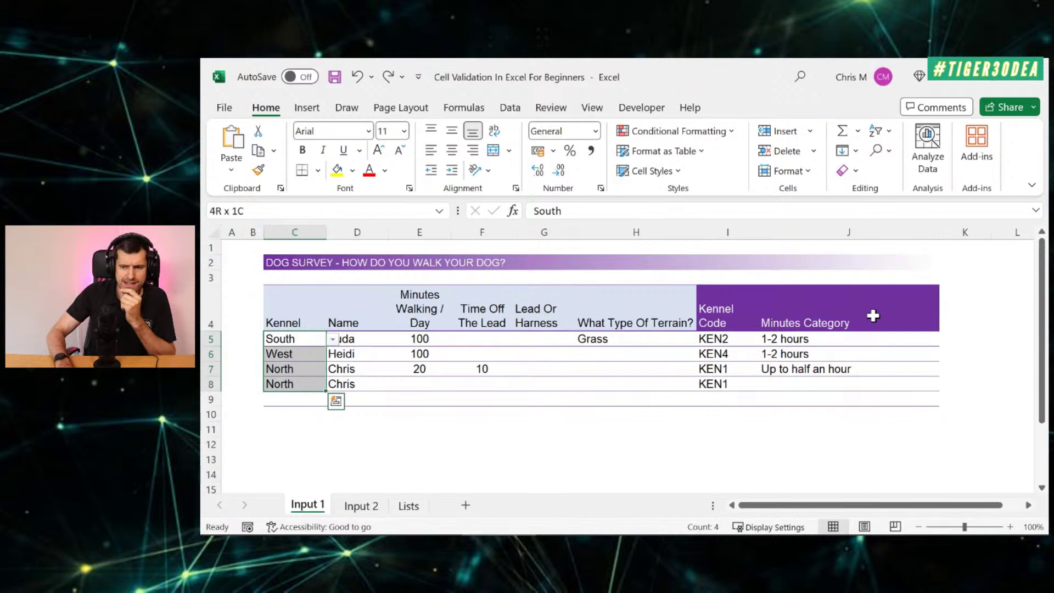
{"action": "key", "text": "Down"}
{"action": "key", "text": "Down"}
{"action": "key", "text": "Down"}
{"action": "key", "text": "Down"}
{"action": "key", "text": "alt+Down"}
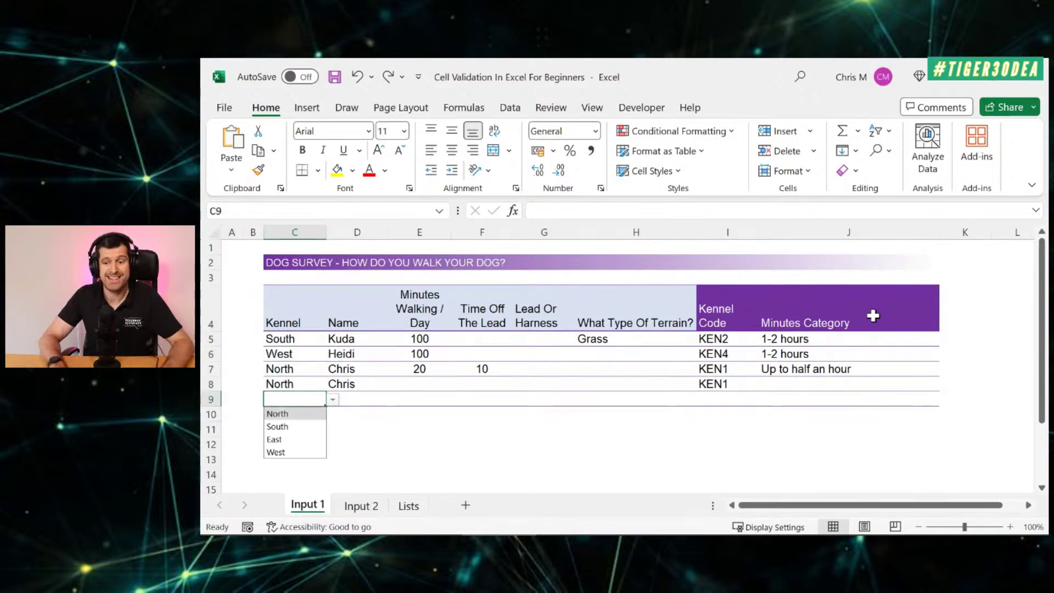
{"action": "key", "text": "Down"}
{"action": "key", "text": "Down"}
{"action": "key", "text": "Return"}
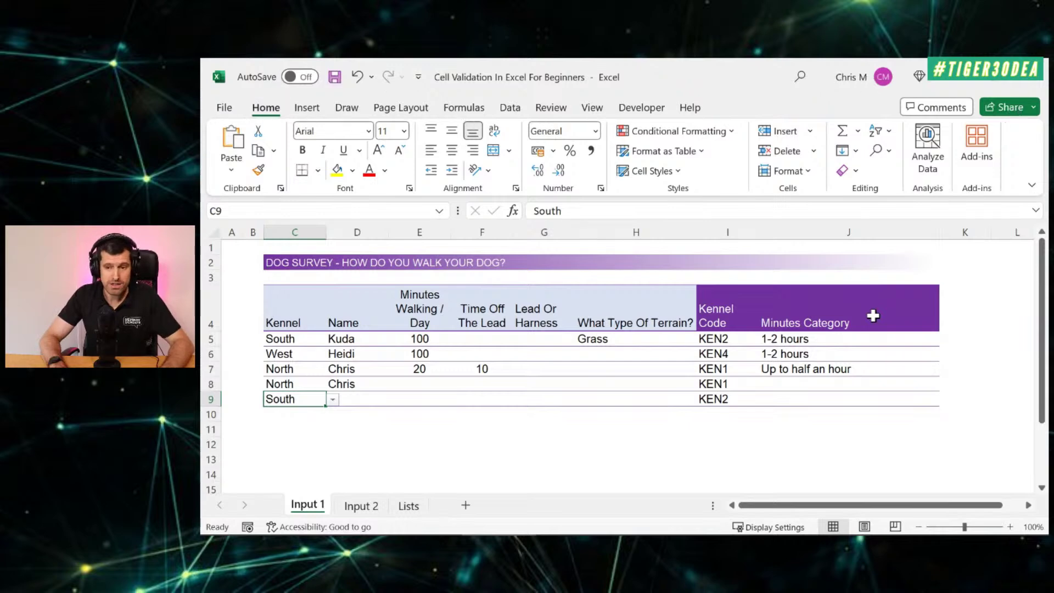
{"action": "key", "text": "Right"}
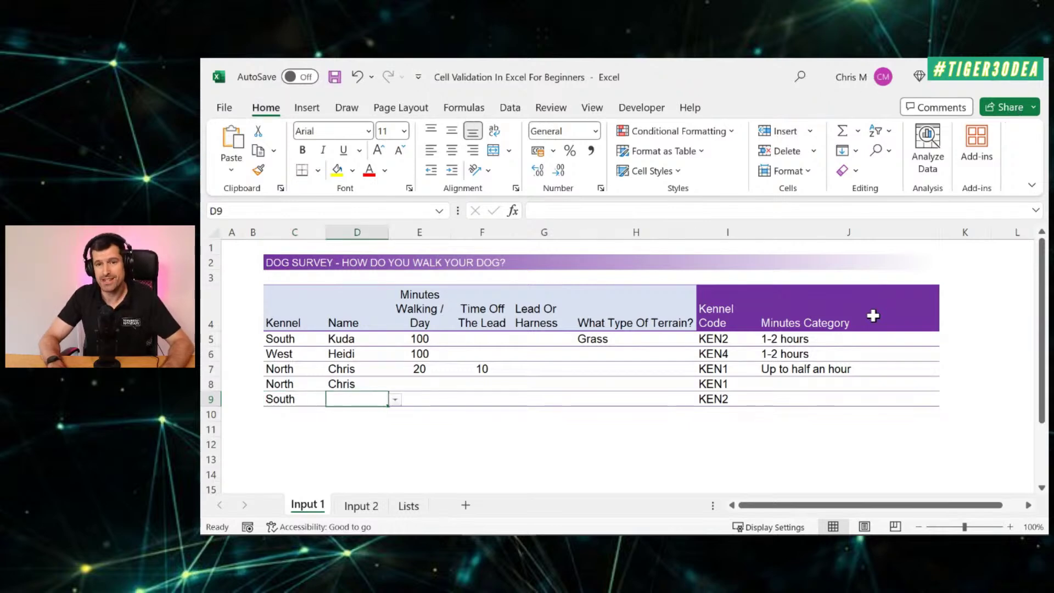
{"action": "key", "text": "alt+Down"}
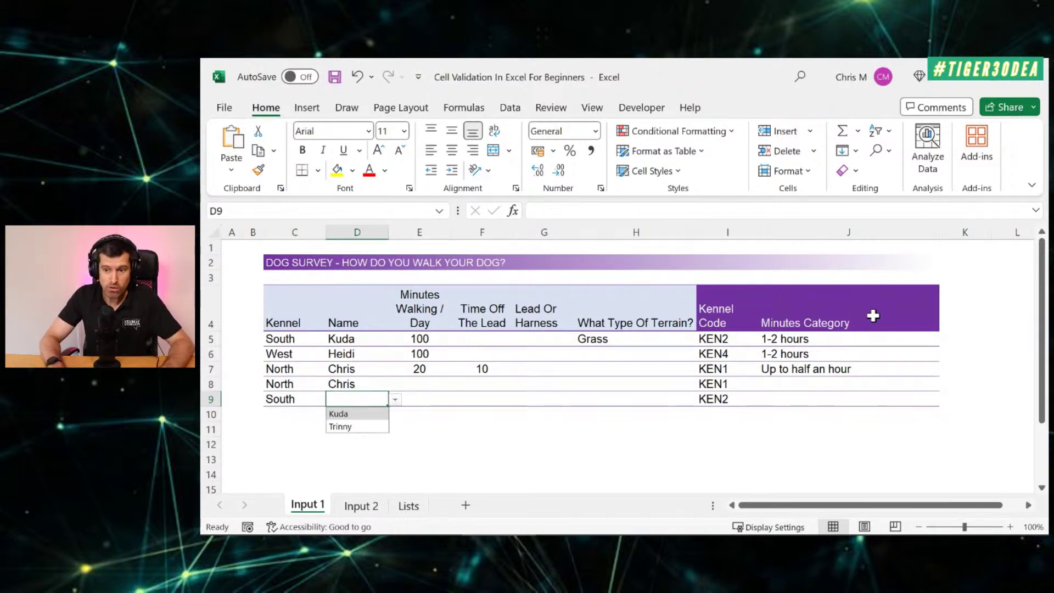
{"action": "key", "text": "Return"}
Step: Change the kennel in C9 to North and choose Luna from the dependent name list in D9
{"action": "key", "text": "Left"}
{"action": "key", "text": "alt"}
{"action": "key", "text": "alt+Down"}
{"action": "key", "text": "Up"}
{"action": "key", "text": "Return"}
{"action": "key", "text": "Right"}
{"action": "key", "text": "alt+Down"}
{"action": "key", "text": "Down"}
{"action": "key", "text": "Down"}
{"action": "key", "text": "Return"}
Step: Change the kennel in C9 to West and view the name list offered in D9 without choosing a new name
{"action": "key", "text": "Left"}
{"action": "key", "text": "alt+Down"}
{"action": "key", "text": "Down"}
{"action": "key", "text": "Down"}
{"action": "key", "text": "Down"}
{"action": "key", "text": "Return"}
{"action": "key", "text": "Right"}
{"action": "key", "text": "alt+Down"}
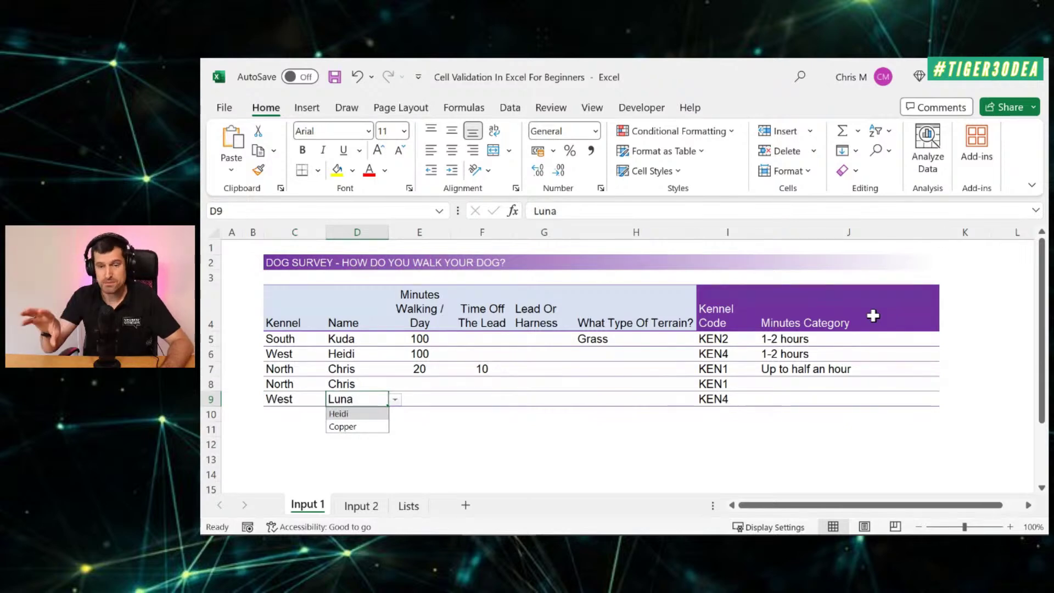
{"action": "key", "text": "Escape"}
{"action": "key", "text": "Left"}
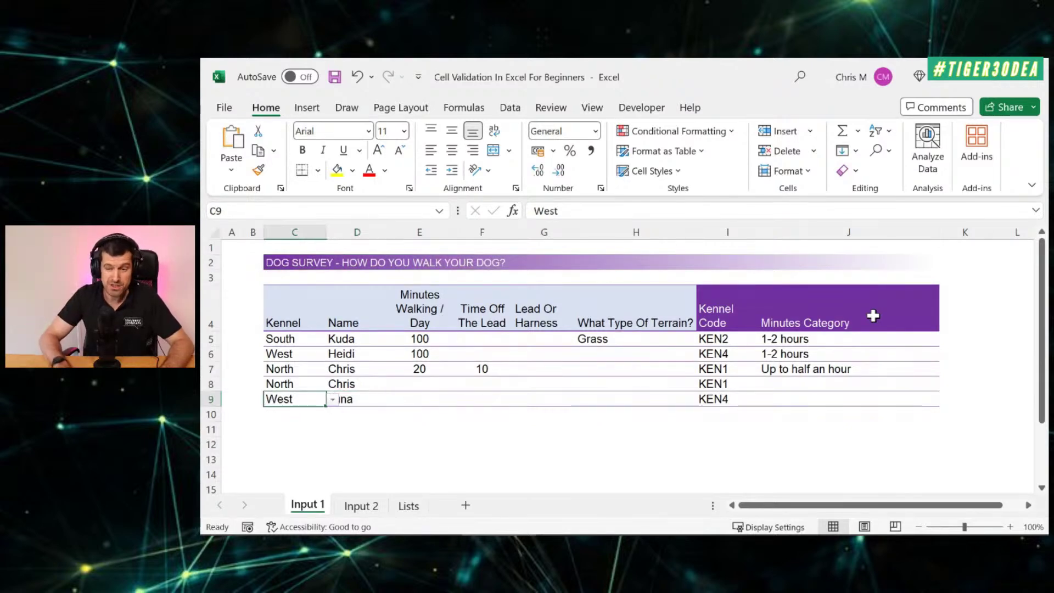
{"action": "key", "text": "Right"}
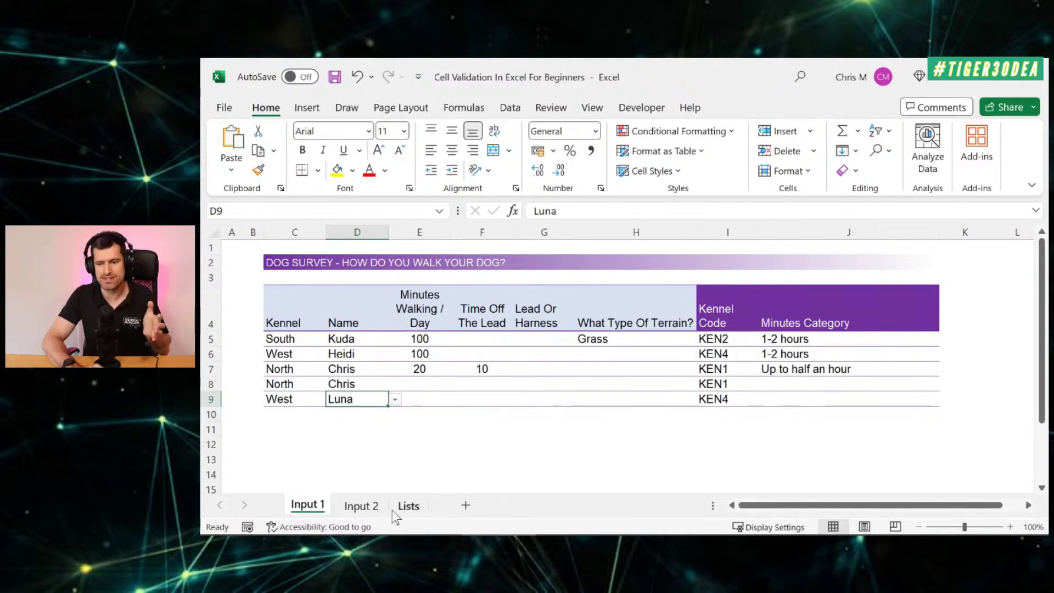
Step: Examine the INDIRECT helper calculations on the Lists sheet, through to the Address Concat row H10:K10
{"action": "left_click", "coordinate": [409, 506]}
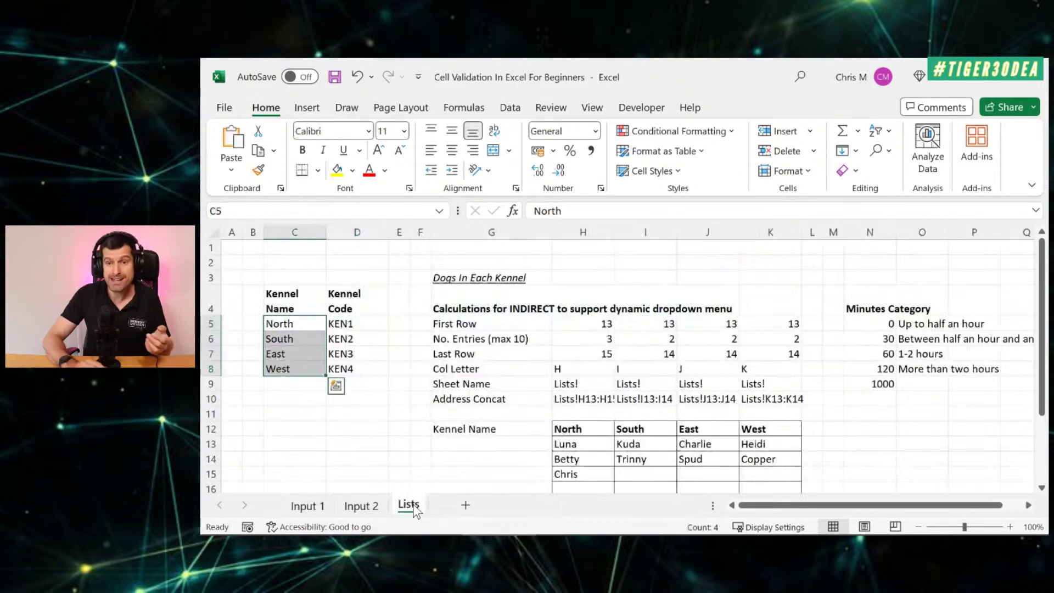
{"action": "left_click", "coordinate": [528, 309]}
{"action": "key", "text": "Down"}
{"action": "key", "text": "Down"}
{"action": "key", "text": "Down"}
{"action": "key", "text": "Down"}
{"action": "key", "text": "Down"}
{"action": "key", "text": "Up"}
{"action": "key", "text": "Up"}
{"action": "key", "text": "Up"}
{"action": "key", "text": "Up"}
{"action": "key", "text": "Right"}
{"action": "key", "text": "Down"}
{"action": "key", "text": "Down"}
{"action": "key", "text": "Down"}
{"action": "key", "text": "Down"}
{"action": "key", "text": "Down"}
{"action": "key", "text": "shift+Right"}
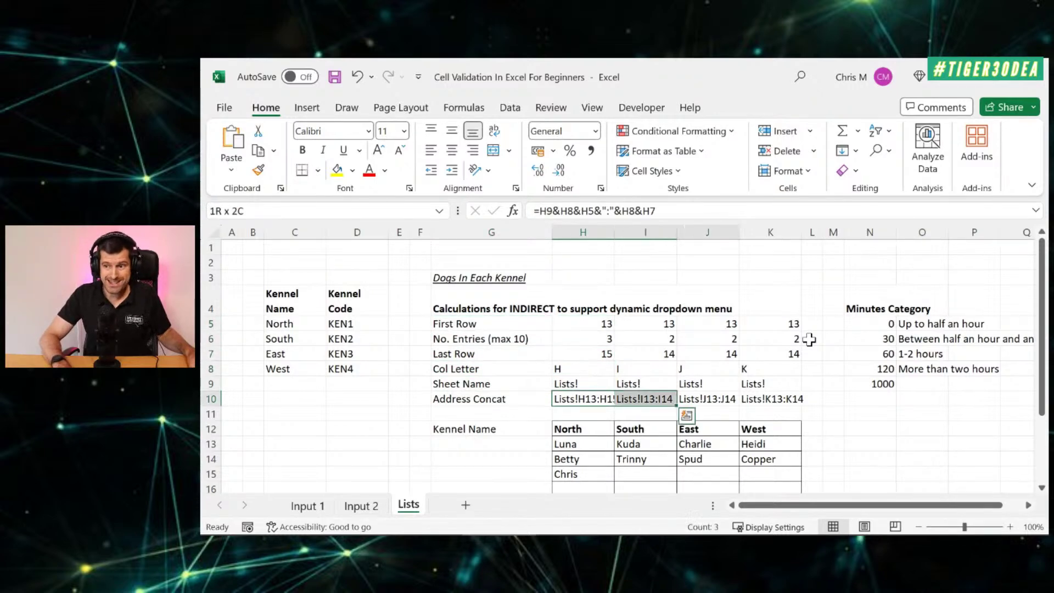
{"action": "key", "text": "shift+Right"}
{"action": "key", "text": "shift+Right"}
{"action": "key", "text": "shift+Right"}
{"action": "key", "text": "shift+Right"}
{"action": "key", "text": "shift+Left"}
{"action": "key", "text": "shift+Left"}
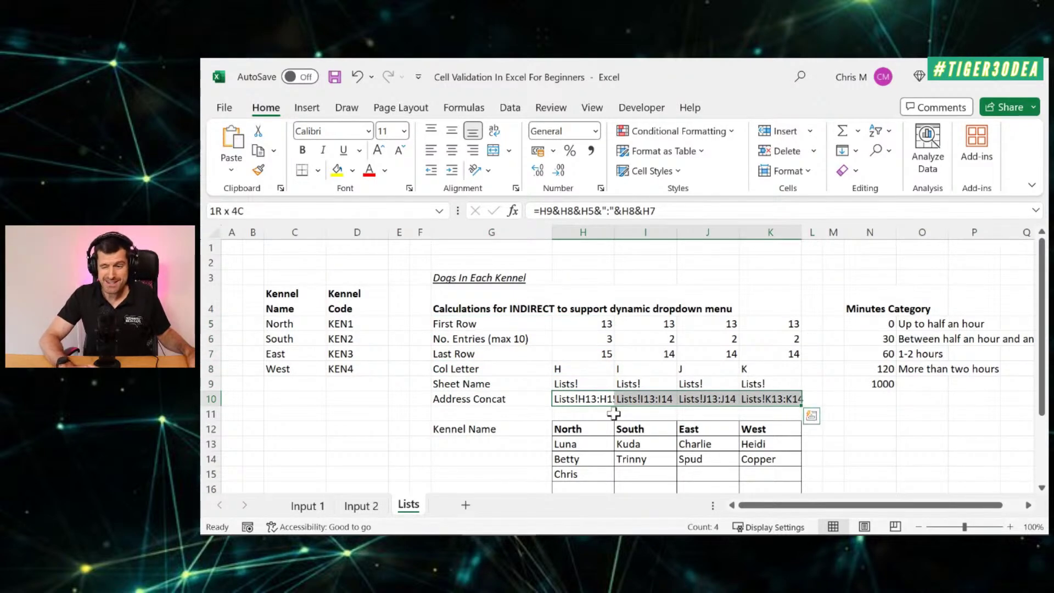
Step: Read the helper formulas for the North kennel in H5 to H10, from First Row through Address Concat
{"action": "scroll", "coordinate": [628, 420], "scroll_direction": "down", "scroll_amount": 1}
{"action": "left_click_drag", "start_coordinate": [595, 281], "coordinate": [742, 307]}
{"action": "key", "text": "Left"}
{"action": "key", "text": "Right"}
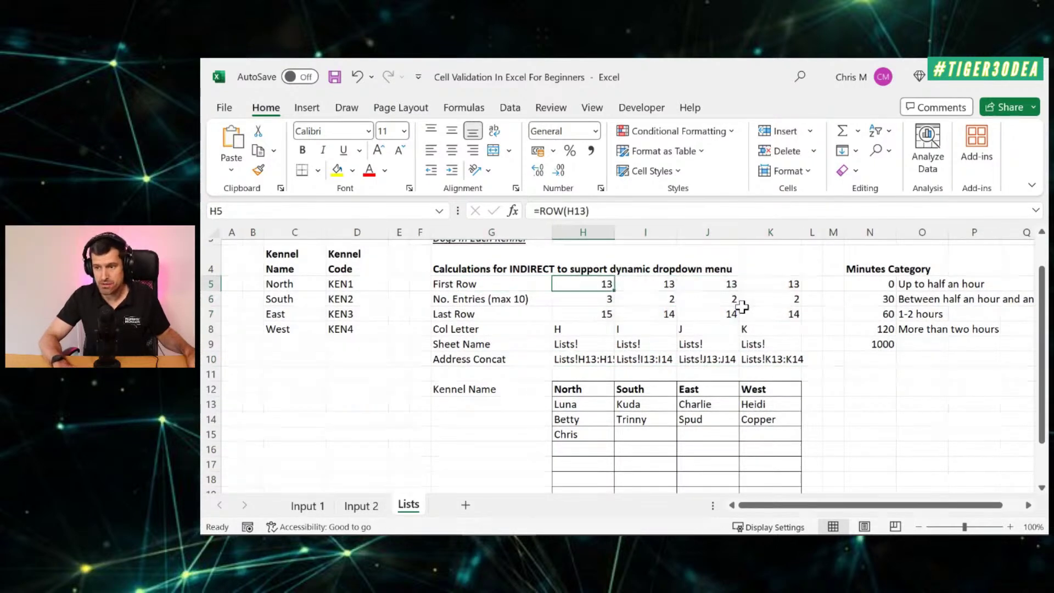
{"action": "key", "text": "Down"}
{"action": "key", "text": "Up"}
{"action": "key", "text": "Down"}
{"action": "key", "text": "Down"}
{"action": "key", "text": "Down"}
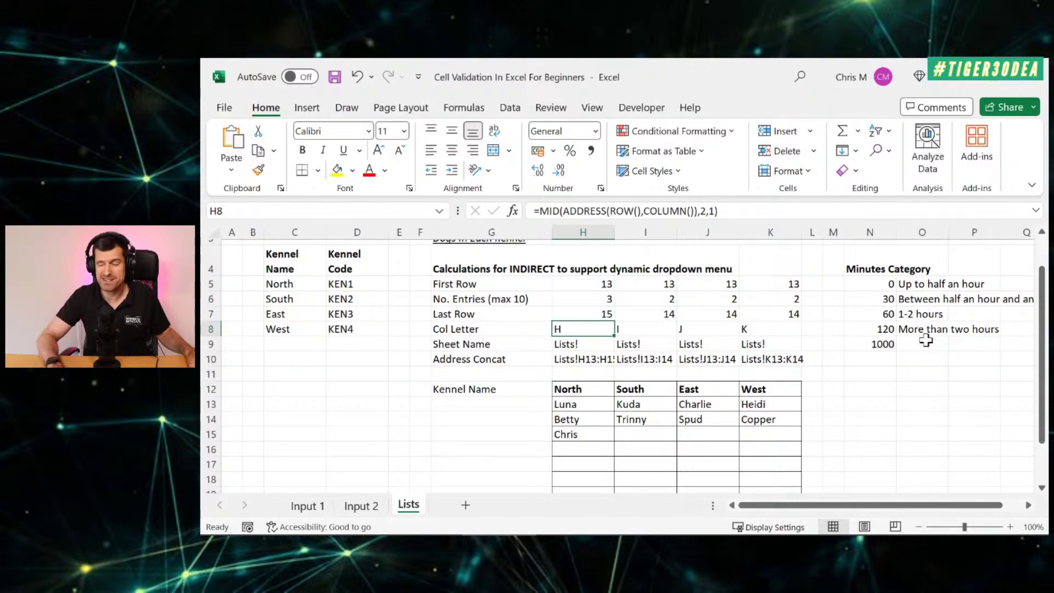
{"action": "key", "text": "Down"}
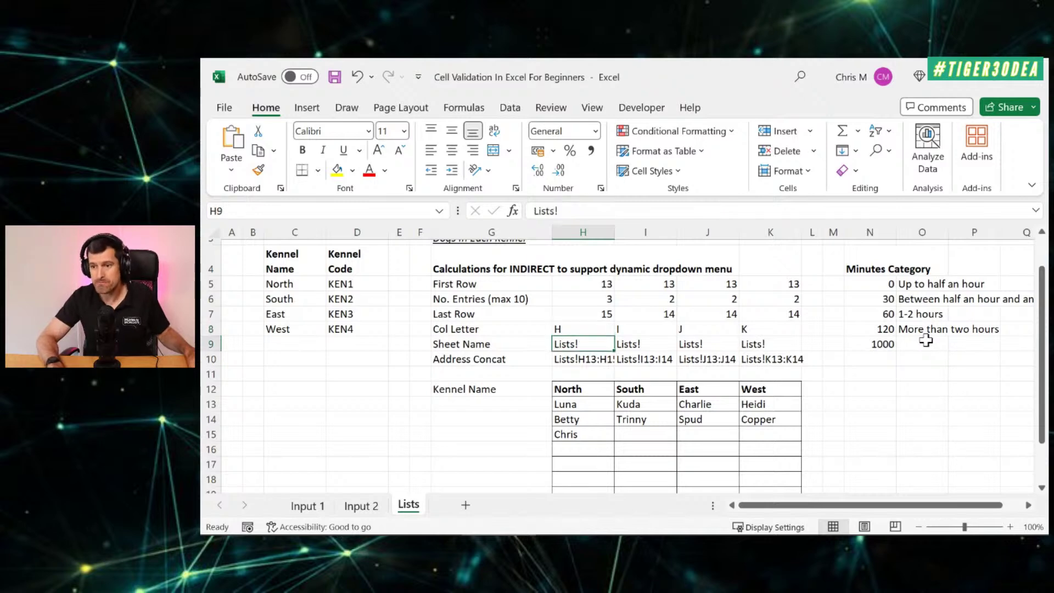
{"action": "key", "text": "Down"}
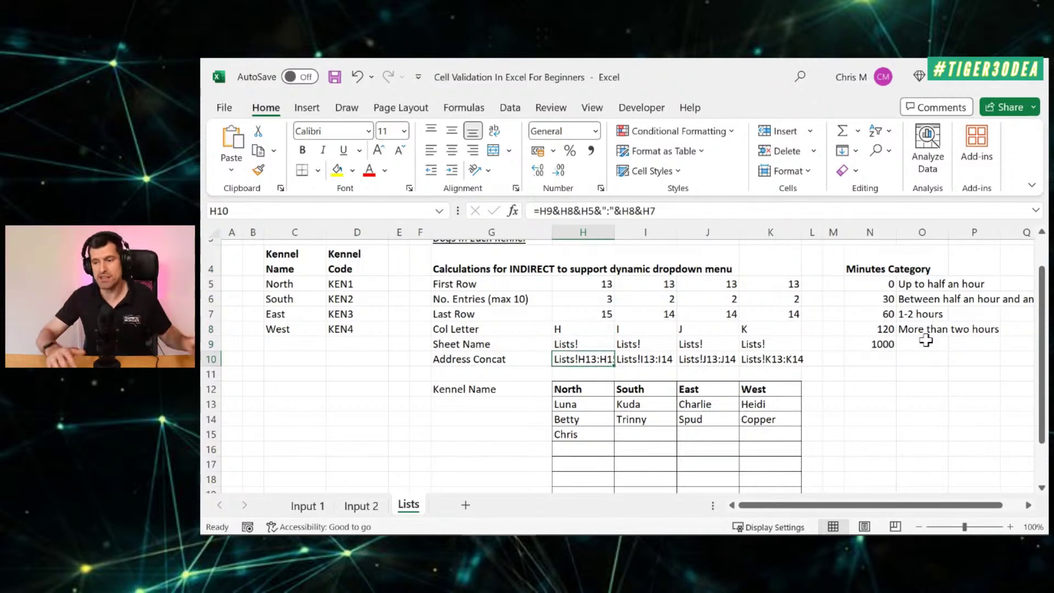
{"action": "key", "text": "shift+Right"}
{"action": "key", "text": "shift+Right"}
{"action": "key", "text": "shift+Right"}
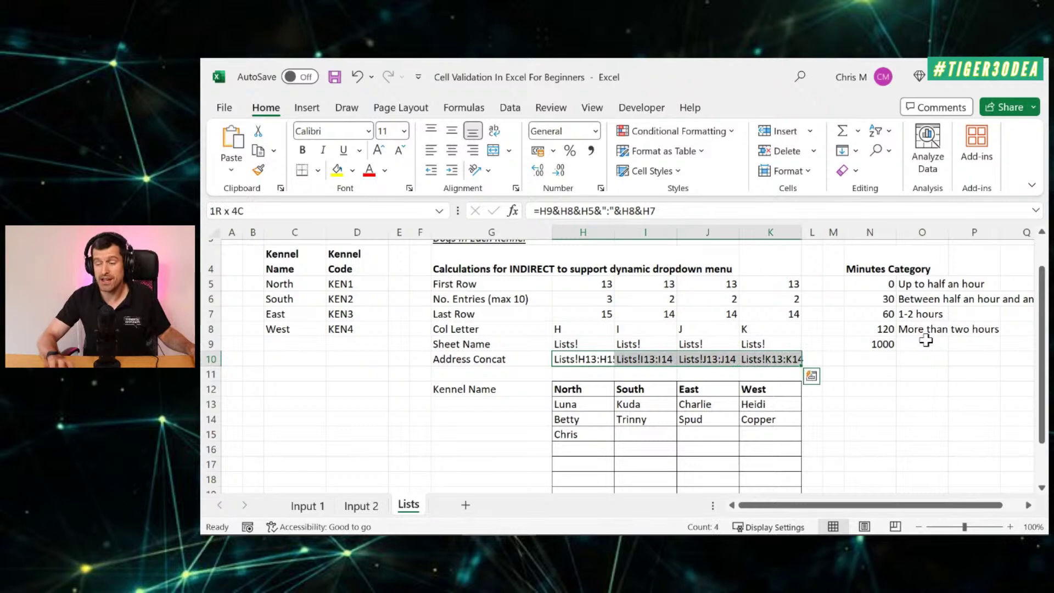
Step: Compare the dog names under North in H13:H15 with the address formula in H10
{"action": "key", "text": "Down"}
{"action": "key", "text": "Down"}
{"action": "key", "text": "Down"}
{"action": "key", "text": "shift+Down"}
{"action": "key", "text": "shift+Down"}
{"action": "key", "text": "Up"}
{"action": "key", "text": "Up"}
{"action": "key", "text": "Up"}
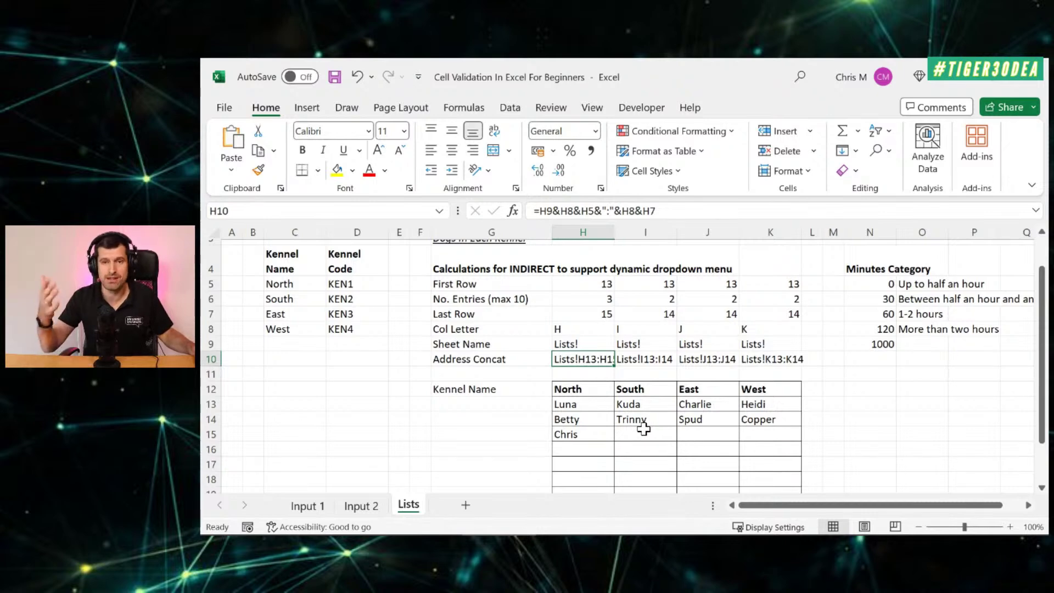
Step: Inspect the data validation list source of name cell D9 on the Input 1 sheet and close the settings without changes
{"action": "left_click", "coordinate": [308, 505]}
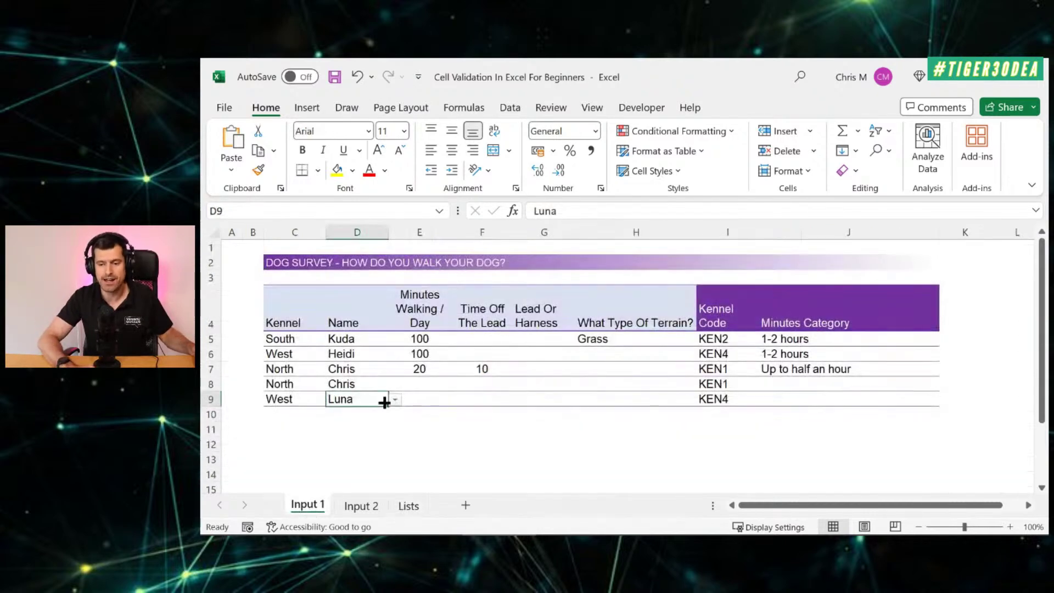
{"action": "key", "text": "alt+a"}
{"action": "key", "text": "v"}
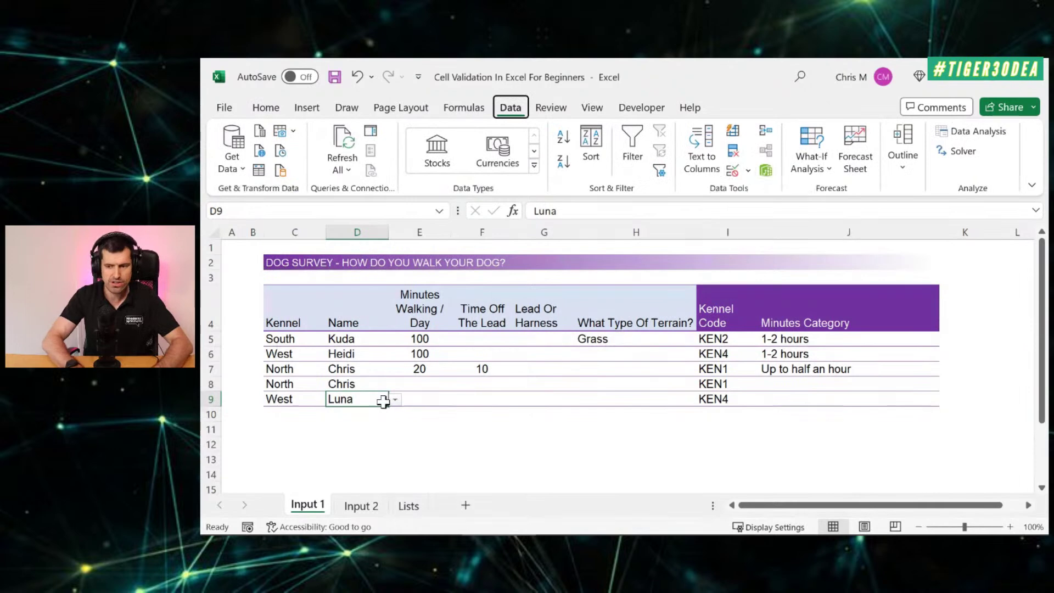
{"action": "key", "text": "v"}
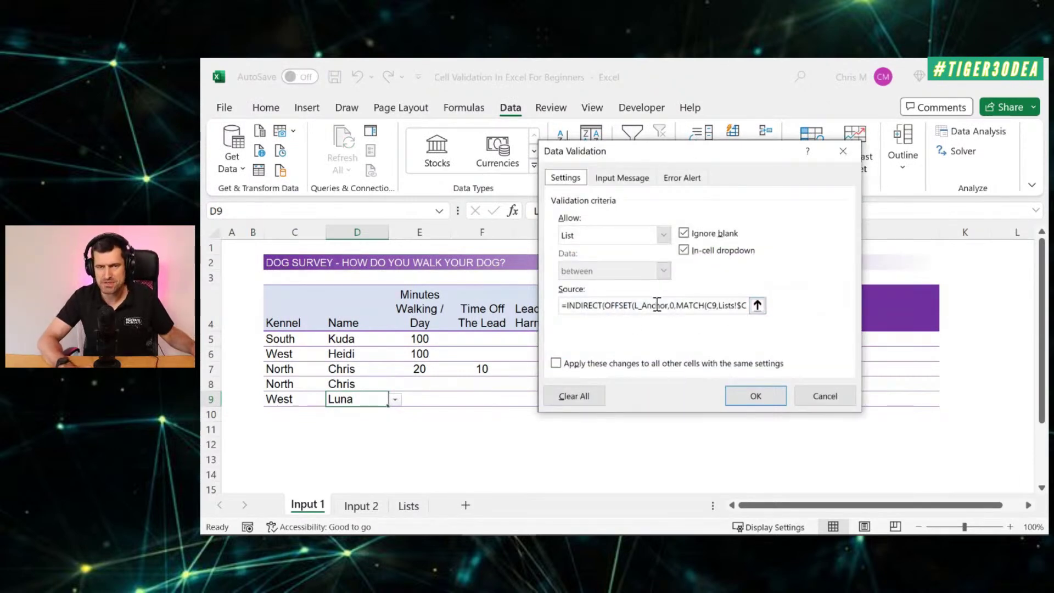
{"action": "left_click", "coordinate": [849, 157]}
{"action": "left_click", "coordinate": [338, 337]}
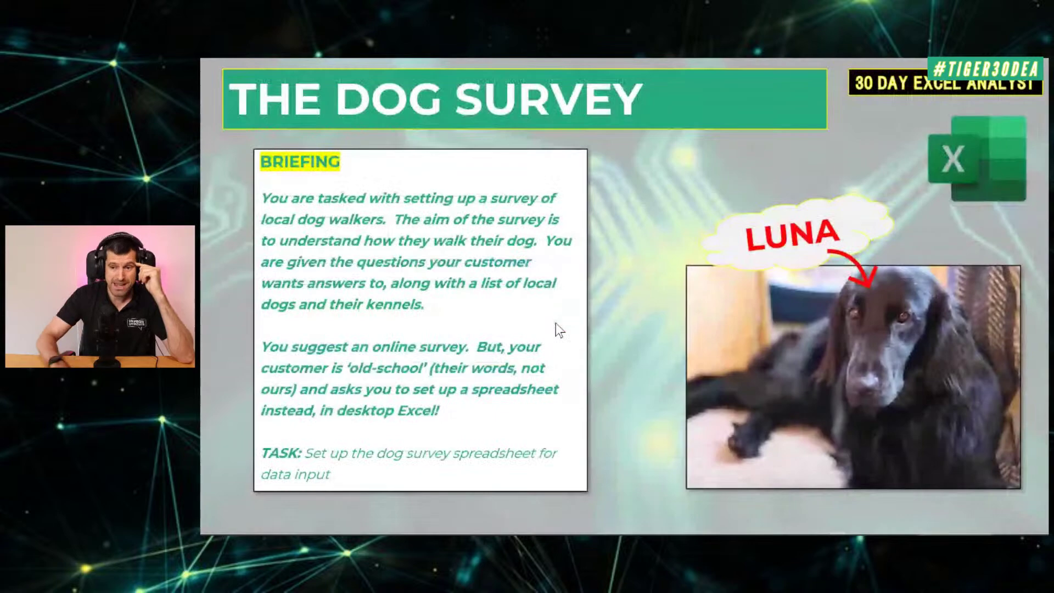
{"action": "left_click", "coordinate": [555, 323]}
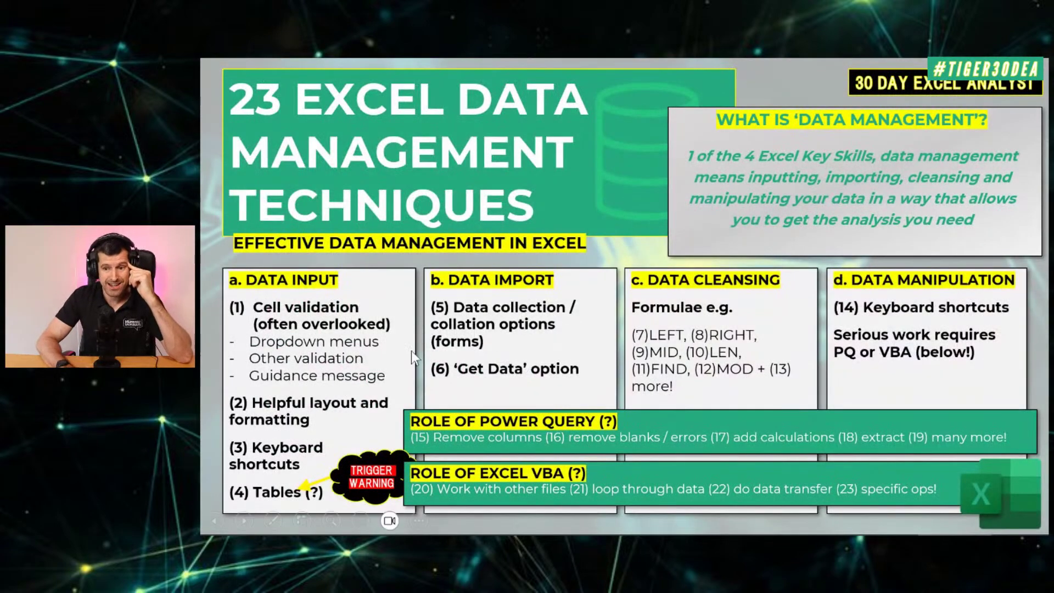